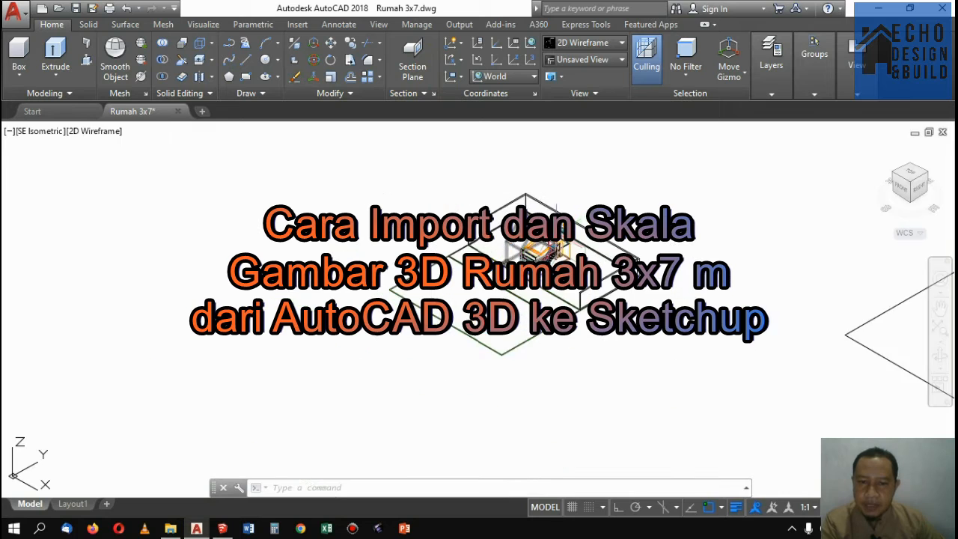
Examine the 3D house model and its surrounding site boundary and fence in the isometric view
{"action": "scroll", "coordinate": [570, 225], "scroll_direction": "up", "scroll_amount": 3}
{"action": "scroll", "coordinate": [555, 252], "scroll_direction": "down", "scroll_amount": 2}
{"action": "scroll", "coordinate": [555, 252], "scroll_direction": "up", "scroll_amount": 3}
{"action": "scroll", "coordinate": [567, 273], "scroll_direction": "down", "scroll_amount": 3}
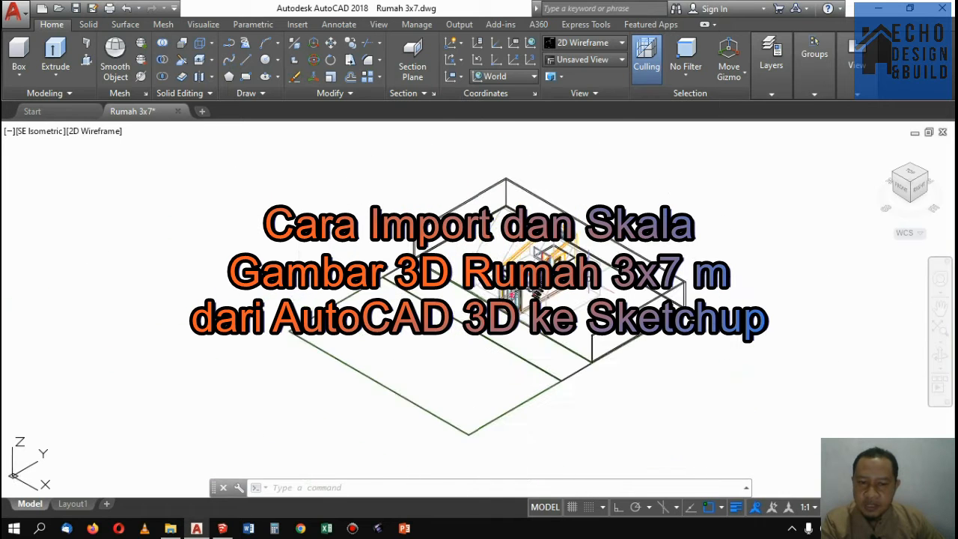
{"action": "scroll", "coordinate": [578, 294], "scroll_direction": "up", "scroll_amount": 2}
{"action": "scroll", "coordinate": [678, 273], "scroll_direction": "down", "scroll_amount": 2}
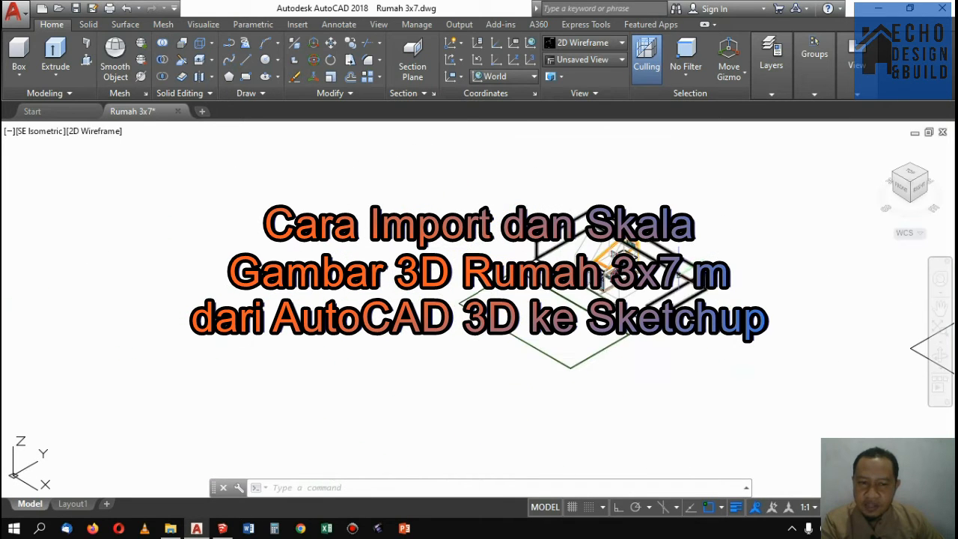
{"action": "scroll", "coordinate": [679, 273], "scroll_direction": "up", "scroll_amount": 1}
{"action": "scroll", "coordinate": [491, 259], "scroll_direction": "up", "scroll_amount": 2}
{"action": "scroll", "coordinate": [404, 274], "scroll_direction": "up", "scroll_amount": 1}
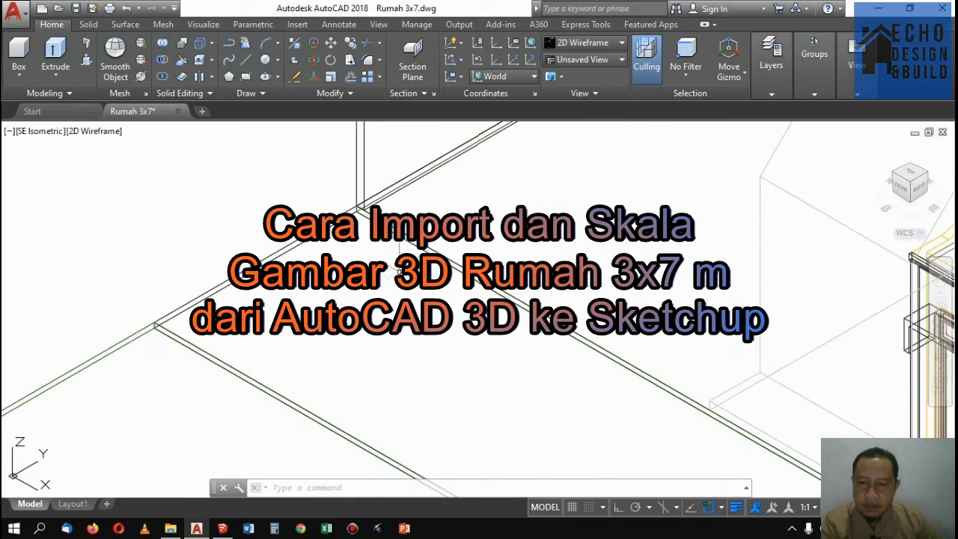
{"action": "scroll", "coordinate": [404, 274], "scroll_direction": "down", "scroll_amount": 5}
{"action": "scroll", "coordinate": [468, 257], "scroll_direction": "up", "scroll_amount": 5}
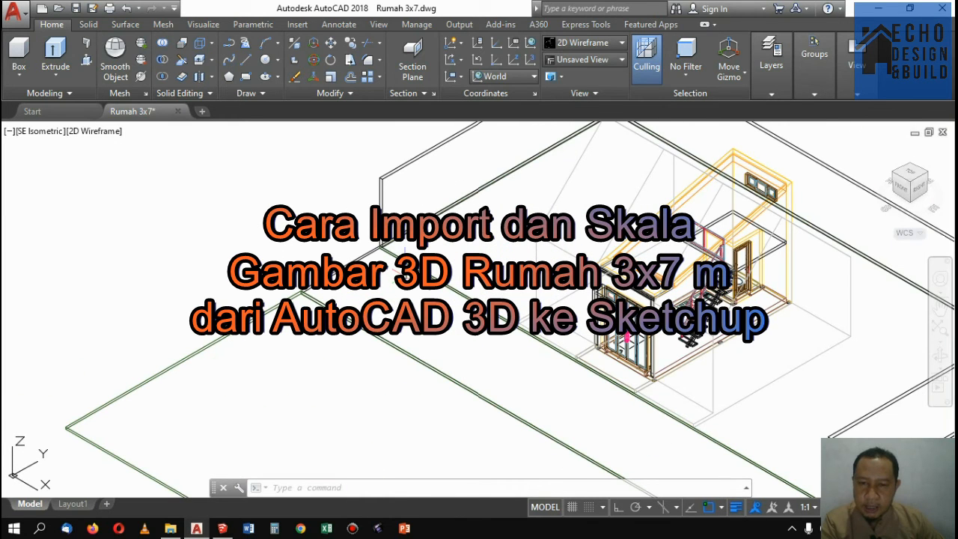
{"action": "scroll", "coordinate": [404, 274], "scroll_direction": "down", "scroll_amount": 12}
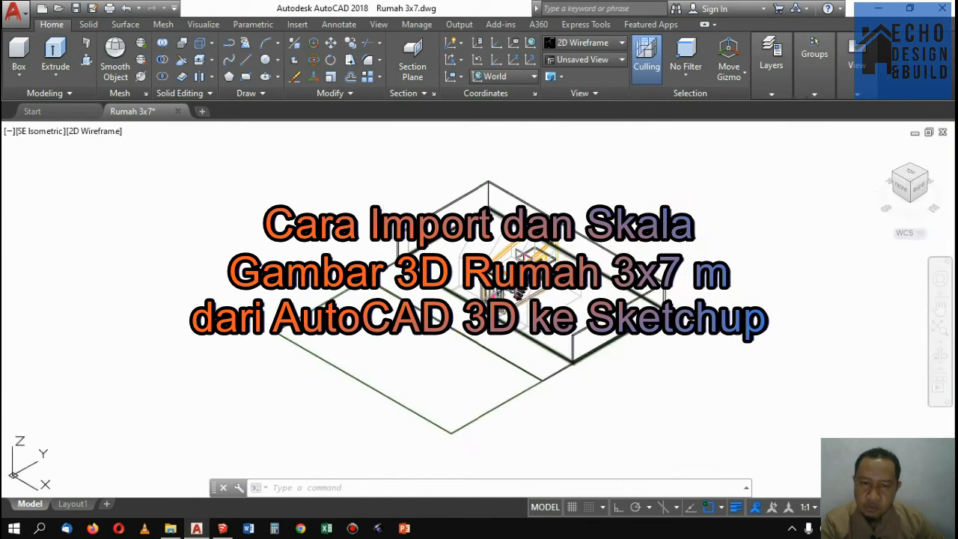
{"action": "scroll", "coordinate": [577, 302], "scroll_direction": "up", "scroll_amount": 8}
{"action": "scroll", "coordinate": [537, 294], "scroll_direction": "down", "scroll_amount": 2}
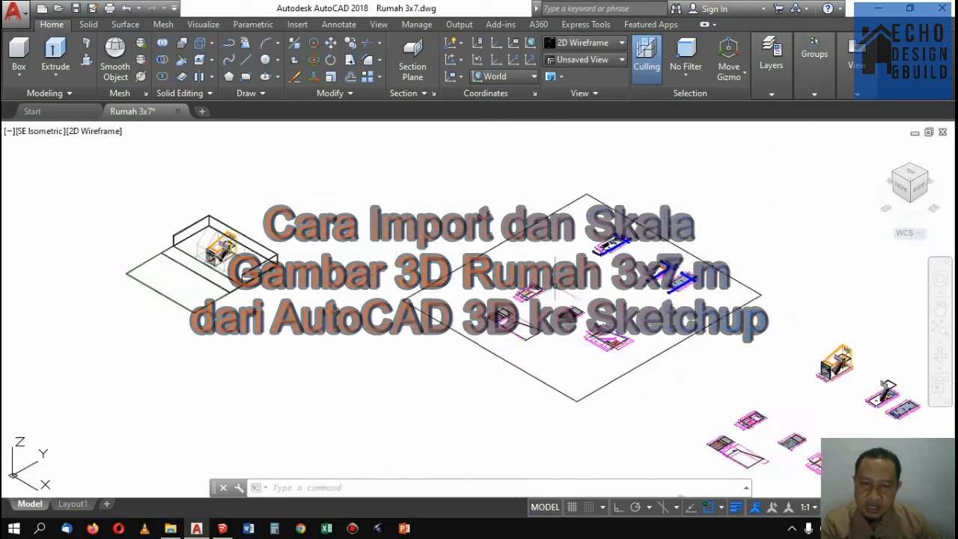
Look over the 2D floor plans, elevations and sections laid out inside the large frame beside the 3D model
{"action": "scroll", "coordinate": [610, 245], "scroll_direction": "up", "scroll_amount": 2}
{"action": "scroll", "coordinate": [612, 203], "scroll_direction": "down", "scroll_amount": 2}
{"action": "scroll", "coordinate": [582, 238], "scroll_direction": "up", "scroll_amount": 1}
{"action": "scroll", "coordinate": [599, 207], "scroll_direction": "up", "scroll_amount": 2}
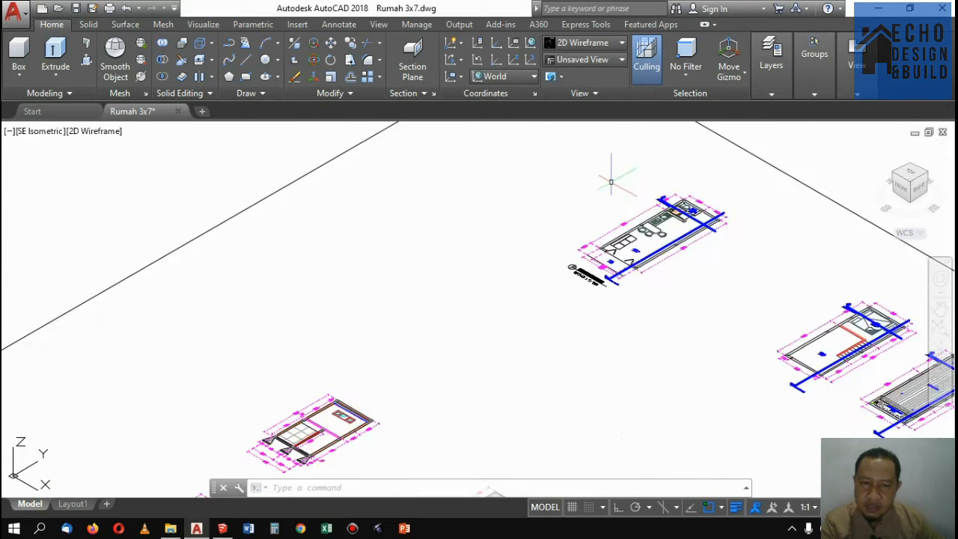
{"action": "scroll", "coordinate": [617, 175], "scroll_direction": "down", "scroll_amount": 2}
{"action": "scroll", "coordinate": [562, 250], "scroll_direction": "up", "scroll_amount": 2}
{"action": "scroll", "coordinate": [515, 283], "scroll_direction": "down", "scroll_amount": 3}
{"action": "scroll", "coordinate": [515, 283], "scroll_direction": "up", "scroll_amount": 3}
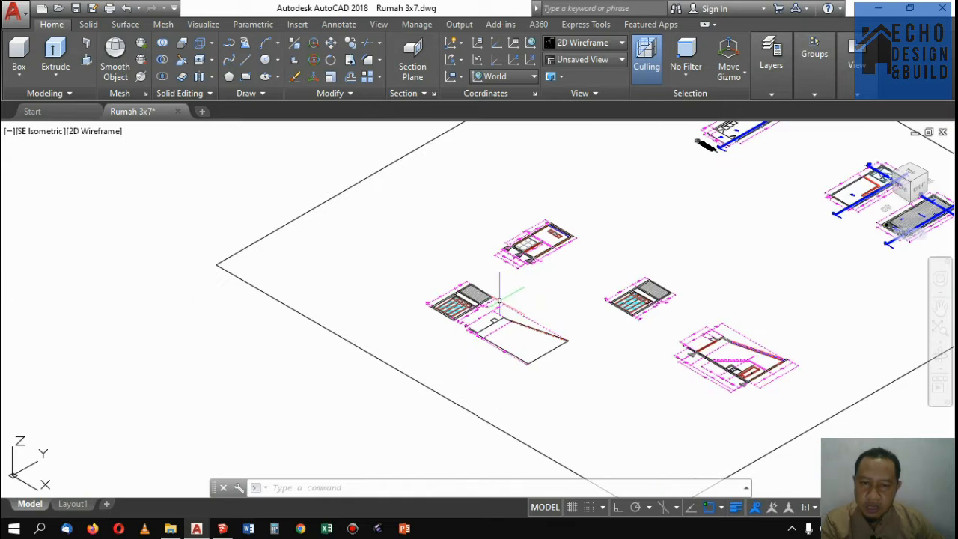
{"action": "scroll", "coordinate": [528, 262], "scroll_direction": "down", "scroll_amount": 3}
{"action": "scroll", "coordinate": [614, 276], "scroll_direction": "up", "scroll_amount": 3}
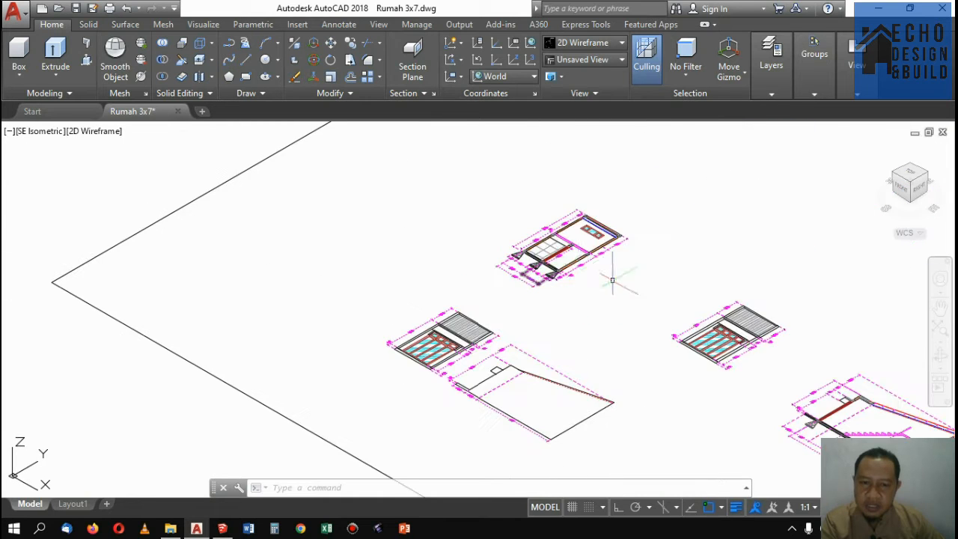
{"action": "scroll", "coordinate": [591, 230], "scroll_direction": "down", "scroll_amount": 2}
{"action": "scroll", "coordinate": [655, 170], "scroll_direction": "down", "scroll_amount": 3}
Inspect the 3D house up close, including its front doors, staircase, mezzanine and roof frame
{"action": "scroll", "coordinate": [397, 195], "scroll_direction": "up", "scroll_amount": 6}
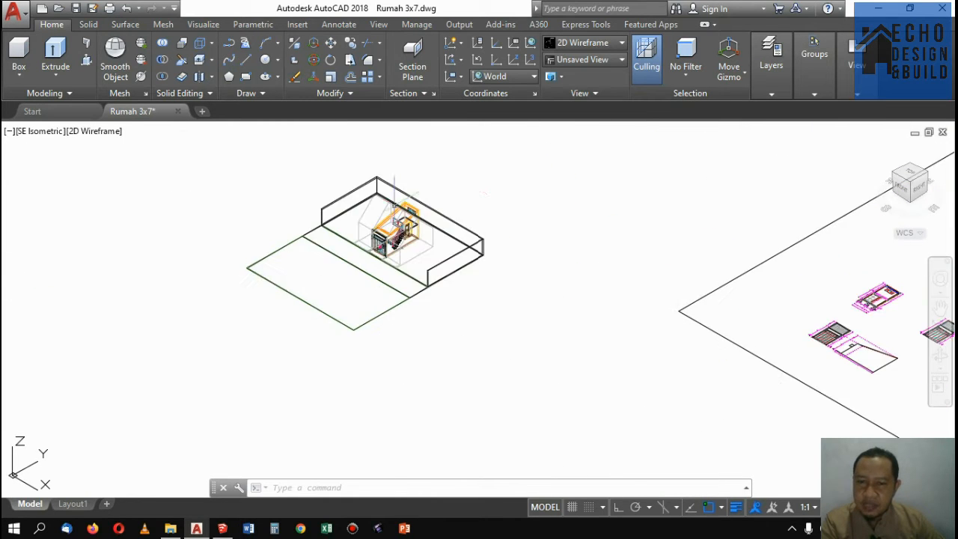
{"action": "scroll", "coordinate": [464, 273], "scroll_direction": "up", "scroll_amount": 4}
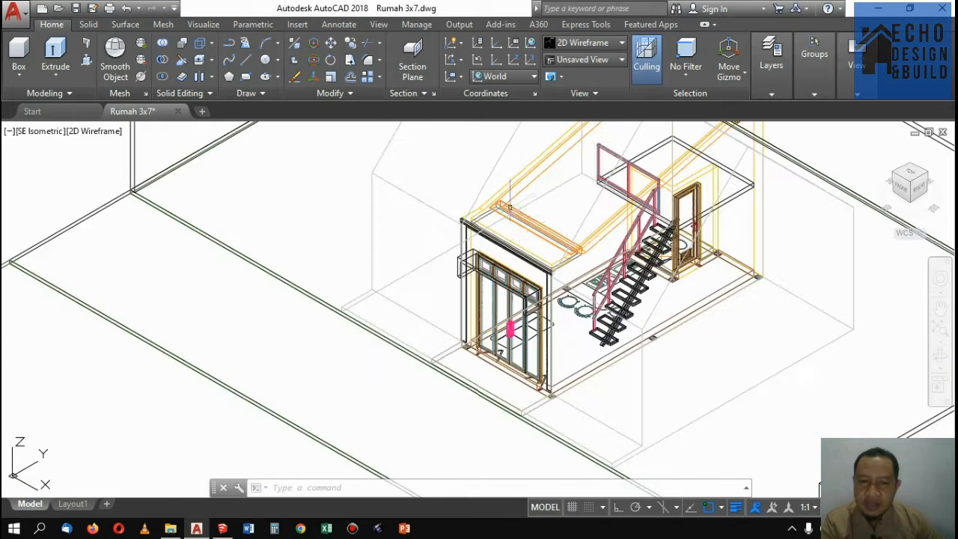
{"action": "scroll", "coordinate": [434, 275], "scroll_direction": "down", "scroll_amount": 6}
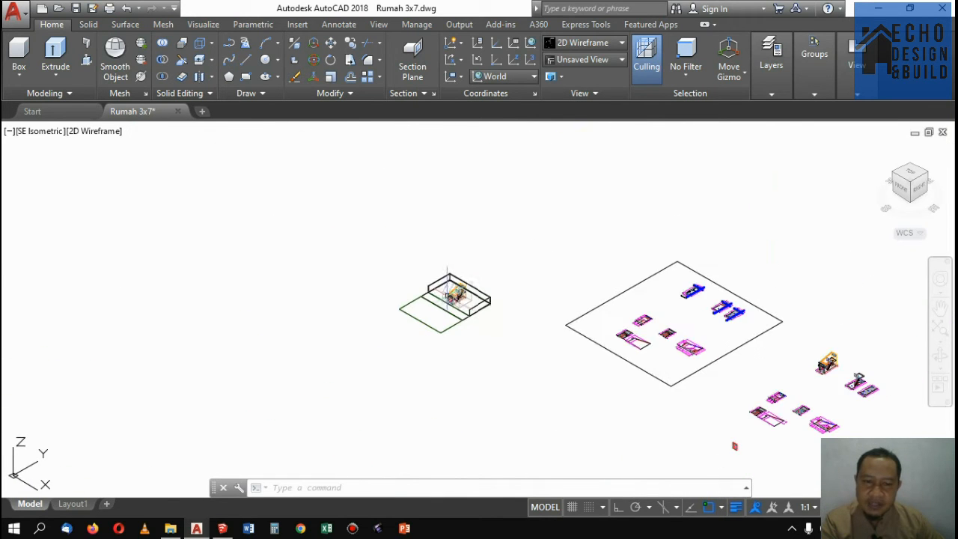
{"action": "scroll", "coordinate": [688, 314], "scroll_direction": "up", "scroll_amount": 2}
{"action": "scroll", "coordinate": [582, 314], "scroll_direction": "down", "scroll_amount": 3}
{"action": "scroll", "coordinate": [446, 294], "scroll_direction": "up", "scroll_amount": 6}
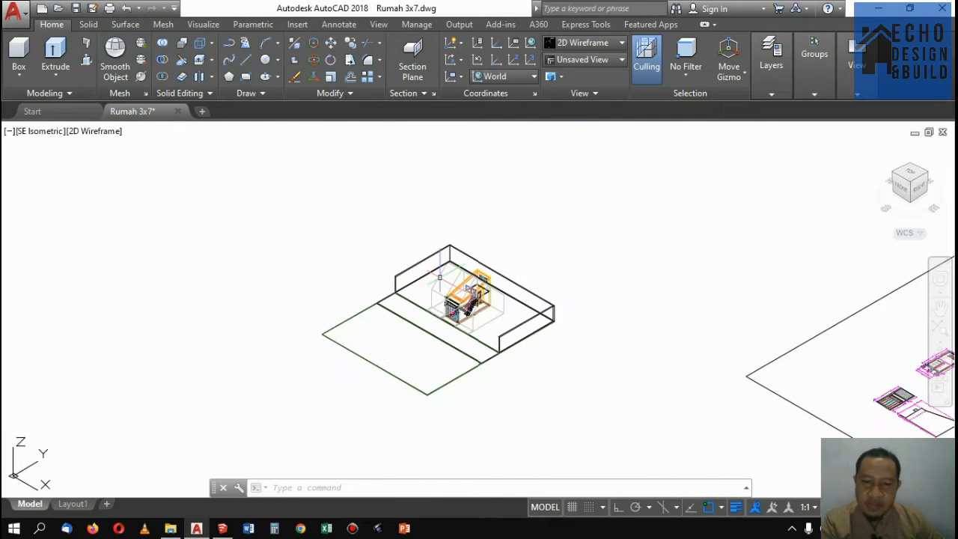
{"action": "scroll", "coordinate": [432, 278], "scroll_direction": "up", "scroll_amount": 2}
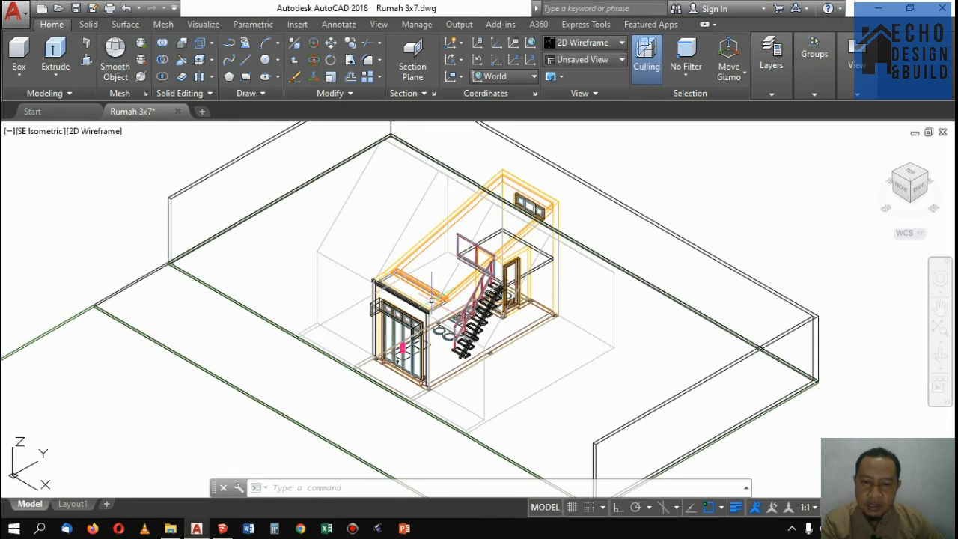
{"action": "scroll", "coordinate": [501, 330], "scroll_direction": "down", "scroll_amount": 5}
{"action": "scroll", "coordinate": [710, 342], "scroll_direction": "up", "scroll_amount": 2}
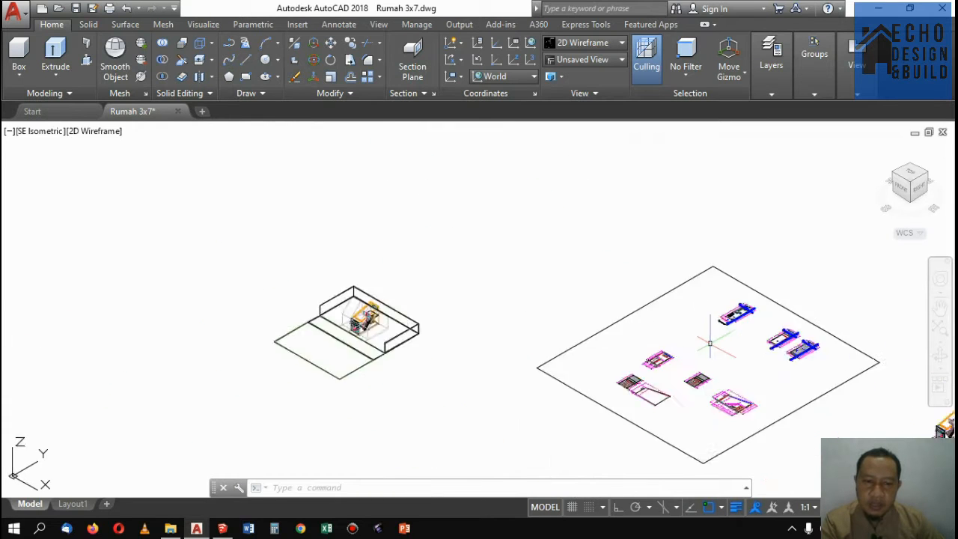
Examine the DENAH LANTAI floor plan, including its room layout, furniture and overall dimensions, within the framed 2D drawings
{"action": "scroll", "coordinate": [597, 284], "scroll_direction": "down", "scroll_amount": 2}
{"action": "scroll", "coordinate": [659, 299], "scroll_direction": "up", "scroll_amount": 2}
{"action": "scroll", "coordinate": [606, 267], "scroll_direction": "up", "scroll_amount": 2}
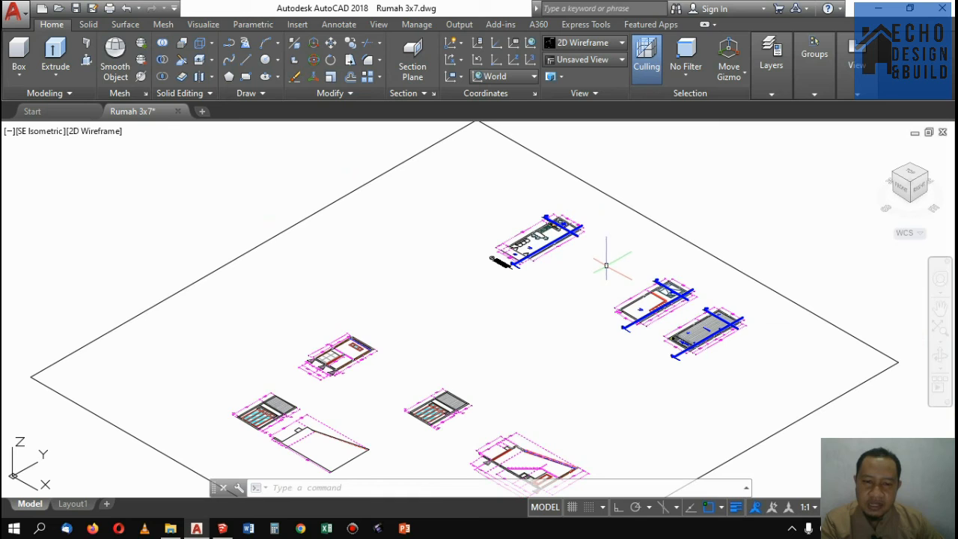
{"action": "scroll", "coordinate": [630, 242], "scroll_direction": "down", "scroll_amount": 2}
{"action": "scroll", "coordinate": [599, 230], "scroll_direction": "up", "scroll_amount": 7}
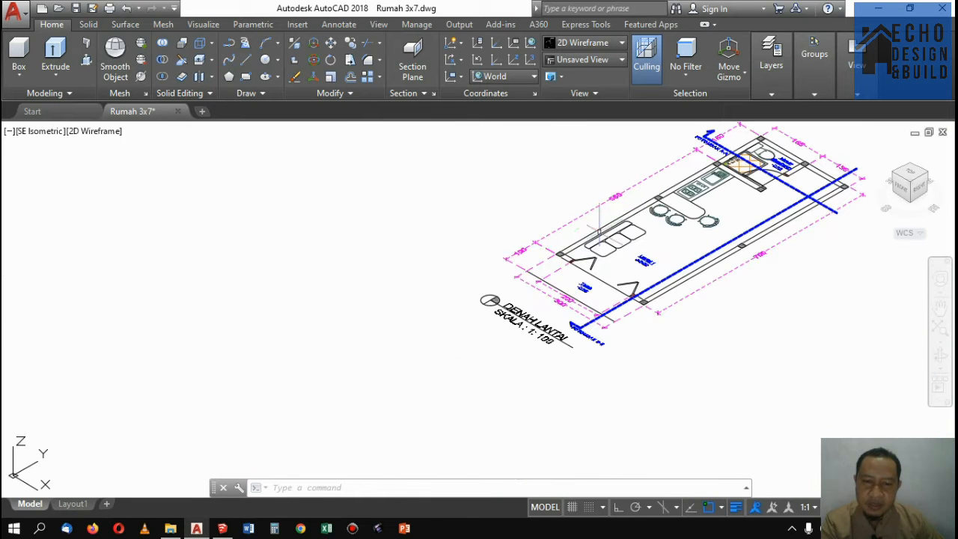
{"action": "scroll", "coordinate": [617, 290], "scroll_direction": "up", "scroll_amount": 4}
{"action": "scroll", "coordinate": [589, 301], "scroll_direction": "down", "scroll_amount": 4}
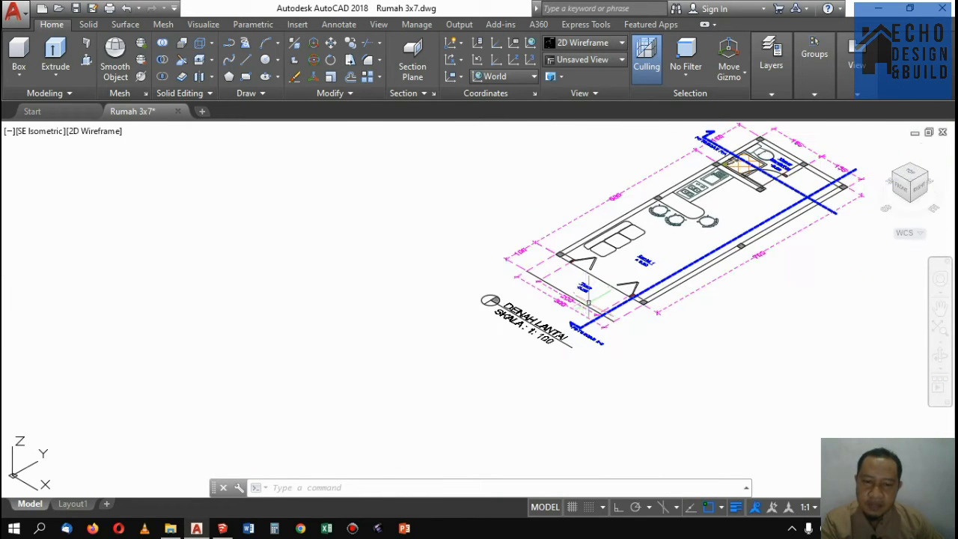
{"action": "scroll", "coordinate": [618, 288], "scroll_direction": "down", "scroll_amount": 6}
{"action": "scroll", "coordinate": [595, 277], "scroll_direction": "up", "scroll_amount": 8}
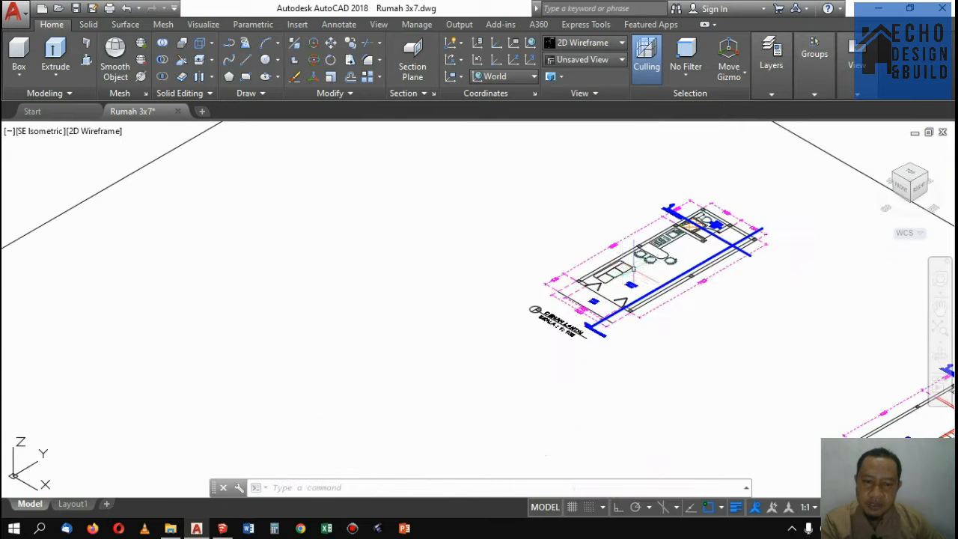
{"action": "scroll", "coordinate": [595, 278], "scroll_direction": "down", "scroll_amount": 8}
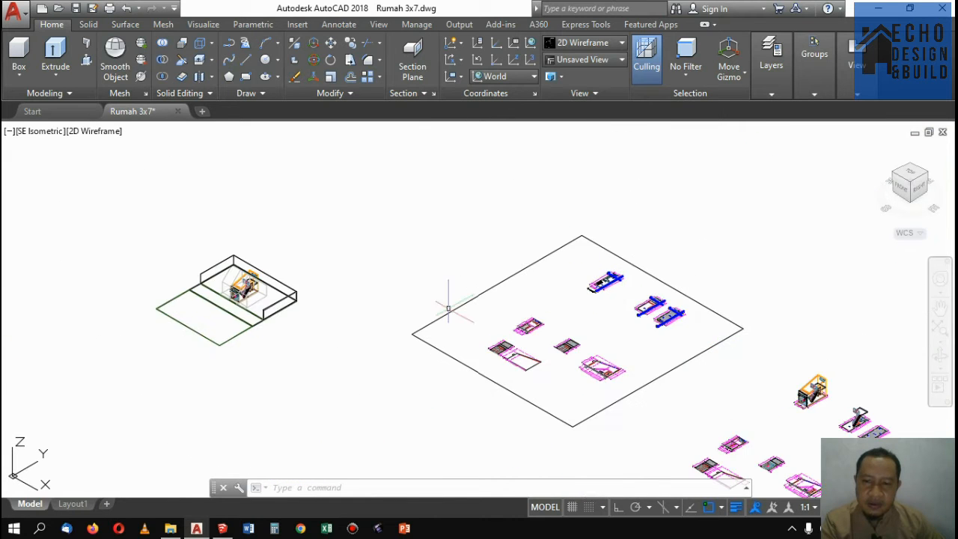
Compare the 3D house model with the floor plan's title, scale and front width dimensions
{"action": "scroll", "coordinate": [232, 307], "scroll_direction": "up", "scroll_amount": 3}
{"action": "scroll", "coordinate": [232, 307], "scroll_direction": "up", "scroll_amount": 3}
{"action": "scroll", "coordinate": [414, 286], "scroll_direction": "down", "scroll_amount": 5}
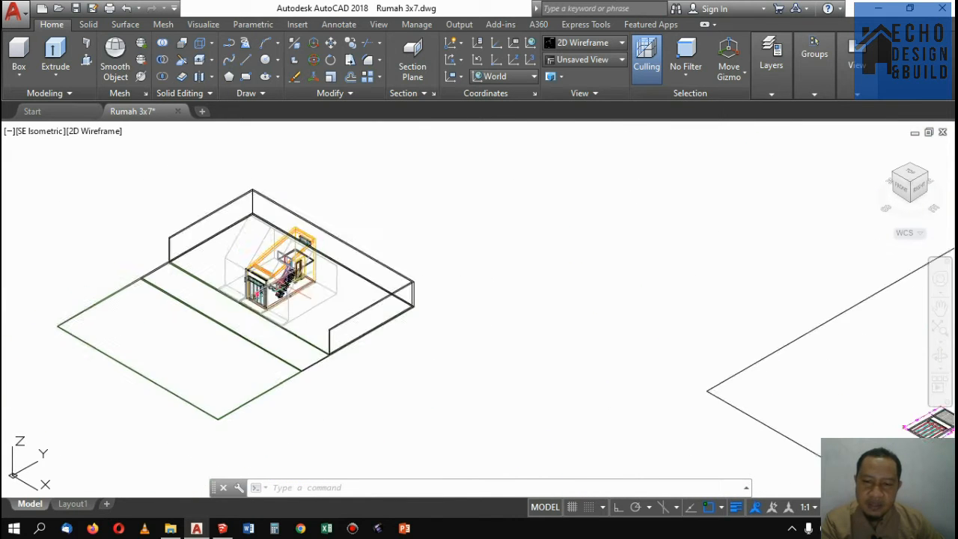
{"action": "scroll", "coordinate": [619, 295], "scroll_direction": "up", "scroll_amount": 4}
{"action": "scroll", "coordinate": [564, 304], "scroll_direction": "down", "scroll_amount": 4}
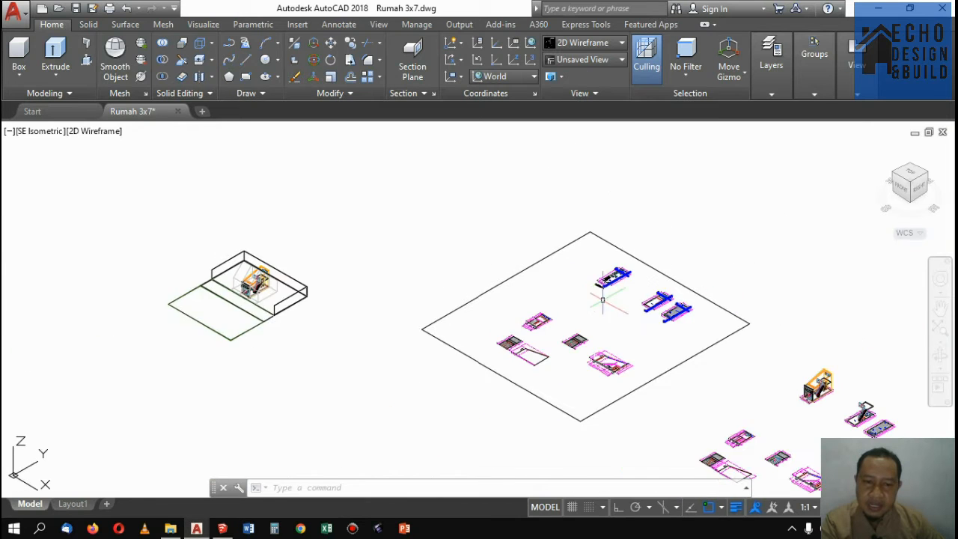
{"action": "scroll", "coordinate": [606, 299], "scroll_direction": "up", "scroll_amount": 4}
{"action": "scroll", "coordinate": [547, 242], "scroll_direction": "down", "scroll_amount": 3}
{"action": "scroll", "coordinate": [547, 242], "scroll_direction": "up", "scroll_amount": 5}
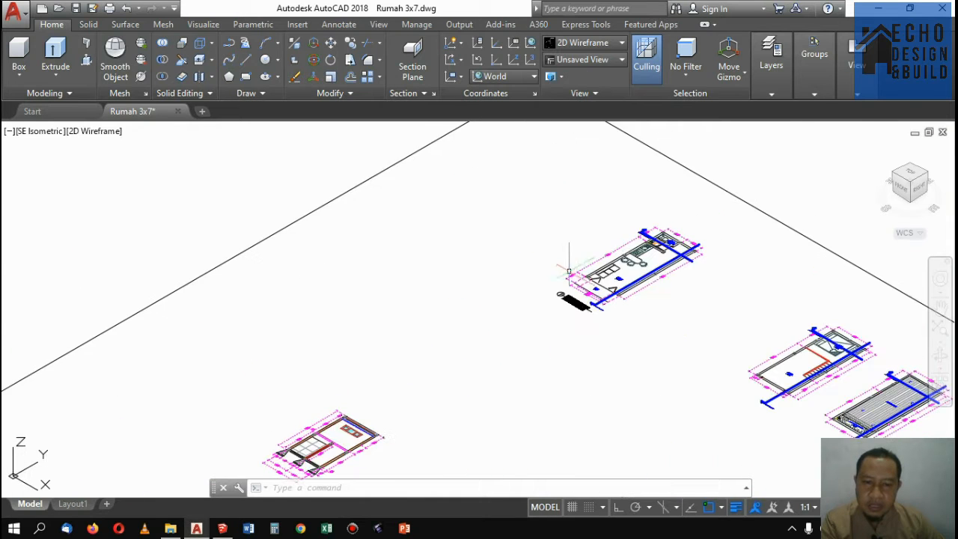
{"action": "scroll", "coordinate": [605, 349], "scroll_direction": "up", "scroll_amount": 4}
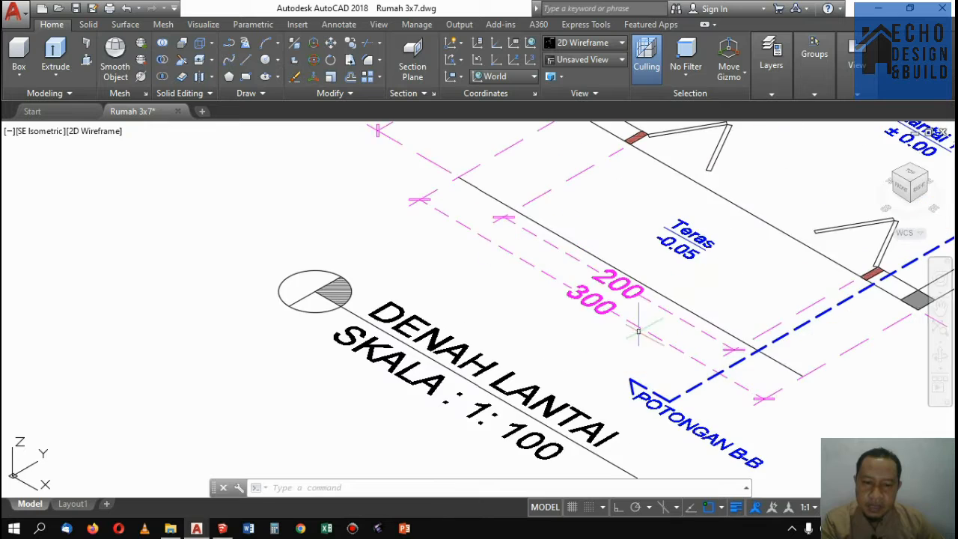
{"action": "scroll", "coordinate": [637, 332], "scroll_direction": "down", "scroll_amount": 5}
{"action": "scroll", "coordinate": [637, 332], "scroll_direction": "up", "scroll_amount": 2}
{"action": "scroll", "coordinate": [653, 328], "scroll_direction": "up", "scroll_amount": 3}
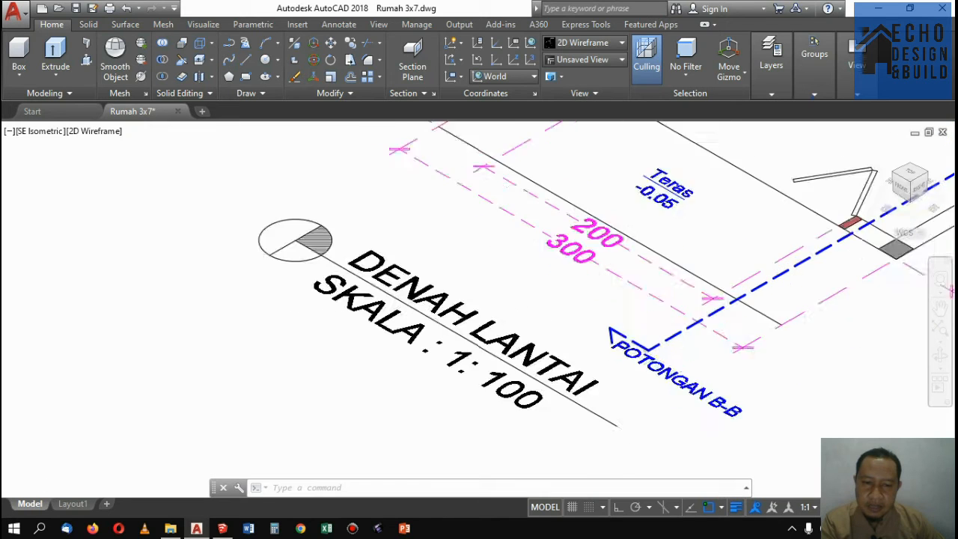
{"action": "scroll", "coordinate": [609, 320], "scroll_direction": "down", "scroll_amount": 8}
{"action": "scroll", "coordinate": [636, 280], "scroll_direction": "down", "scroll_amount": 6}
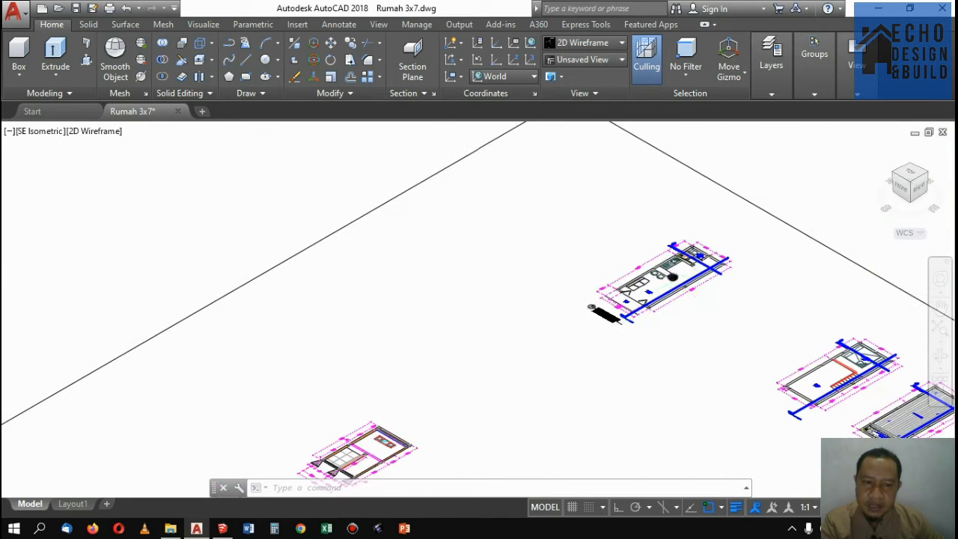
Review the whole 3D house on its walled plot, focusing on the front facade and interior stairs
{"action": "scroll", "coordinate": [288, 276], "scroll_direction": "up", "scroll_amount": 3}
{"action": "scroll", "coordinate": [288, 276], "scroll_direction": "up", "scroll_amount": 8}
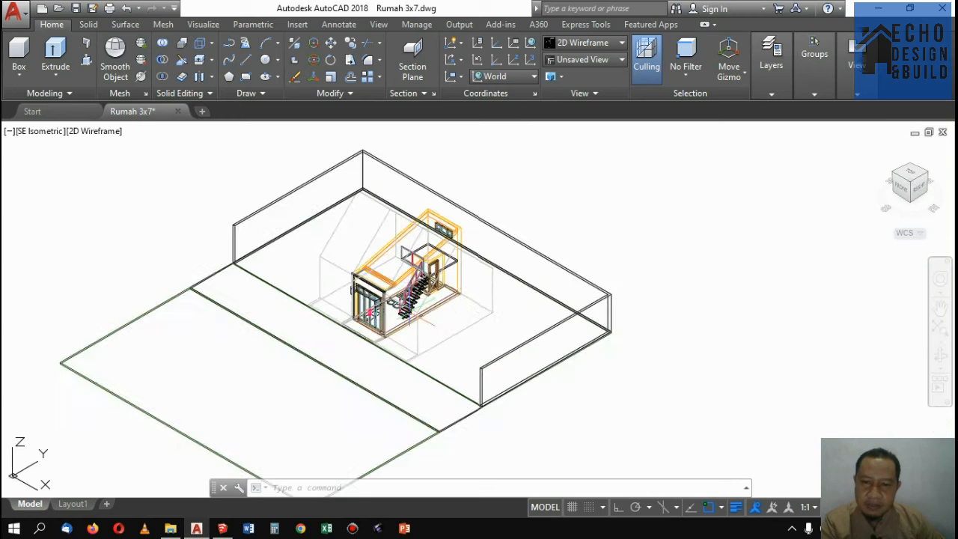
{"action": "scroll", "coordinate": [435, 327], "scroll_direction": "down", "scroll_amount": 6}
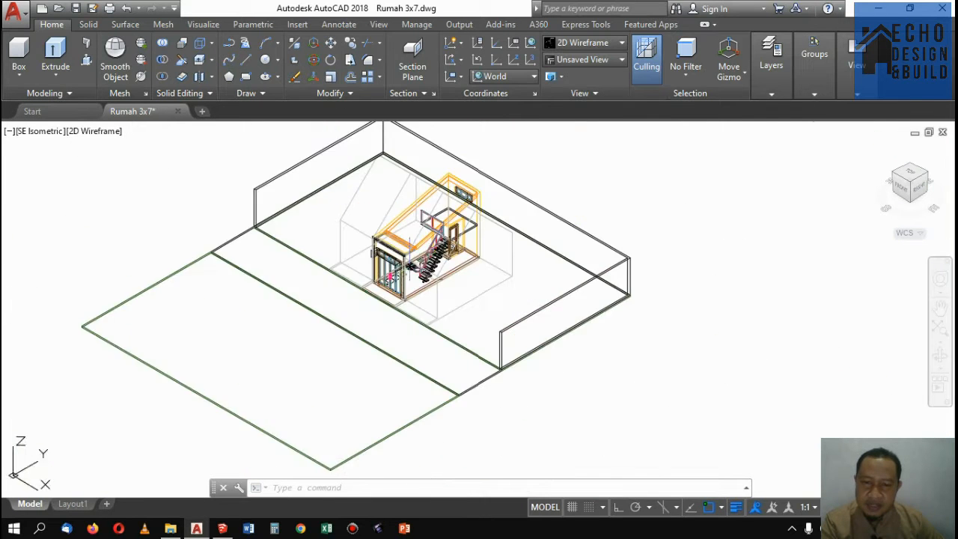
{"action": "scroll", "coordinate": [432, 256], "scroll_direction": "up", "scroll_amount": 3}
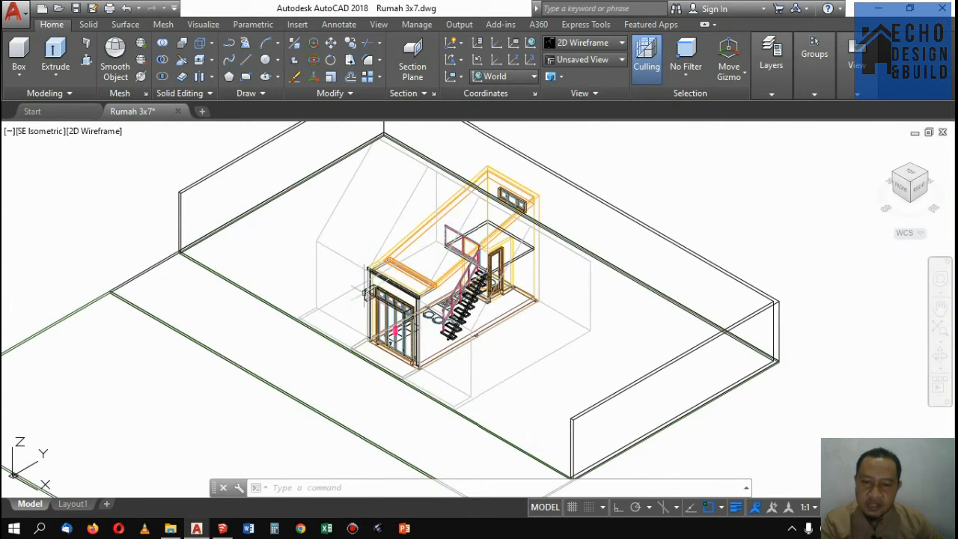
{"action": "scroll", "coordinate": [366, 292], "scroll_direction": "down", "scroll_amount": 5}
{"action": "scroll", "coordinate": [519, 257], "scroll_direction": "up", "scroll_amount": 4}
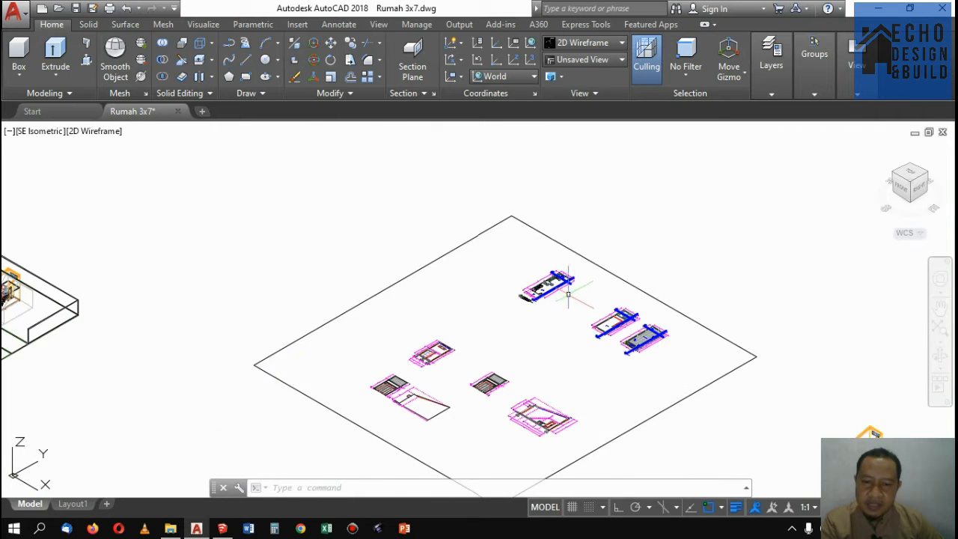
Check the terrace width and depth and the side length dimensions on the DENAH LANTAI floor plan
{"action": "scroll", "coordinate": [568, 294], "scroll_direction": "up", "scroll_amount": 5}
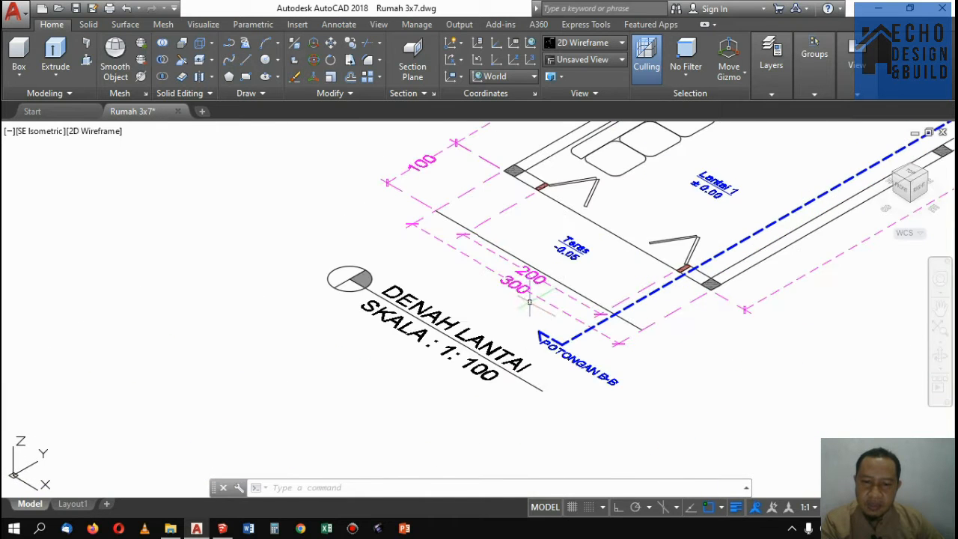
{"action": "scroll", "coordinate": [529, 302], "scroll_direction": "down", "scroll_amount": 2}
{"action": "middle_click_drag", "start_coordinate": [529, 301], "coordinate": [593, 325]}
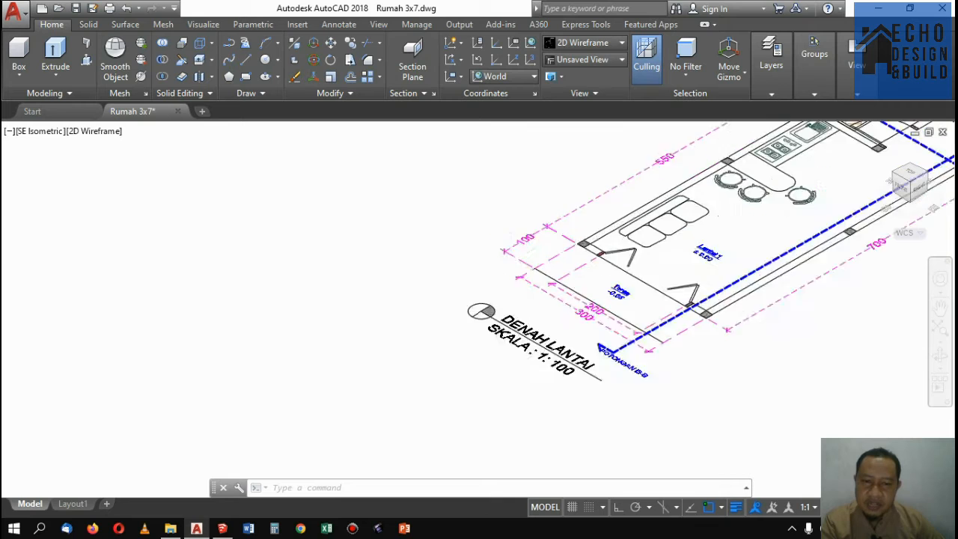
{"action": "scroll", "coordinate": [601, 260], "scroll_direction": "down", "scroll_amount": 4}
{"action": "scroll", "coordinate": [601, 260], "scroll_direction": "up", "scroll_amount": 3}
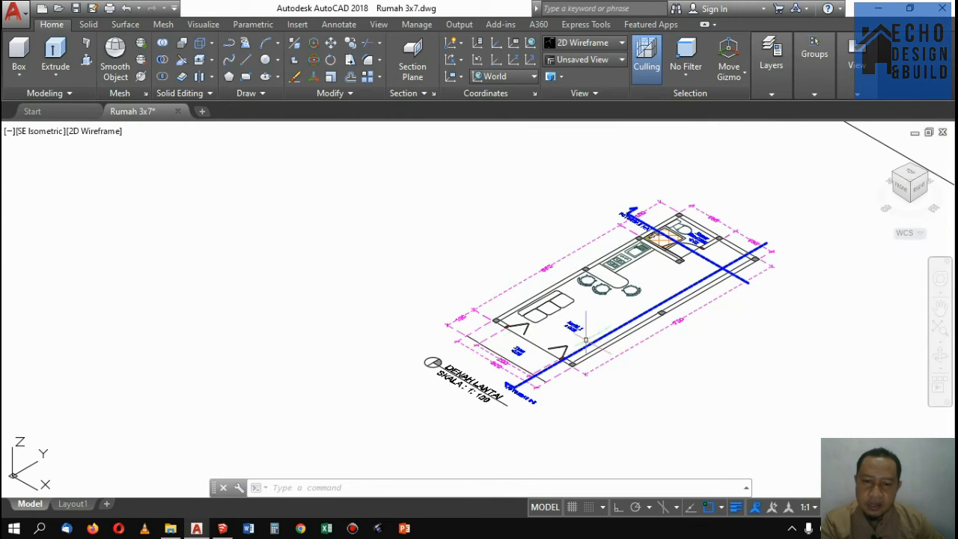
{"action": "scroll", "coordinate": [524, 365], "scroll_direction": "up", "scroll_amount": 3}
{"action": "scroll", "coordinate": [513, 366], "scroll_direction": "down", "scroll_amount": 1}
{"action": "scroll", "coordinate": [507, 358], "scroll_direction": "up", "scroll_amount": 1}
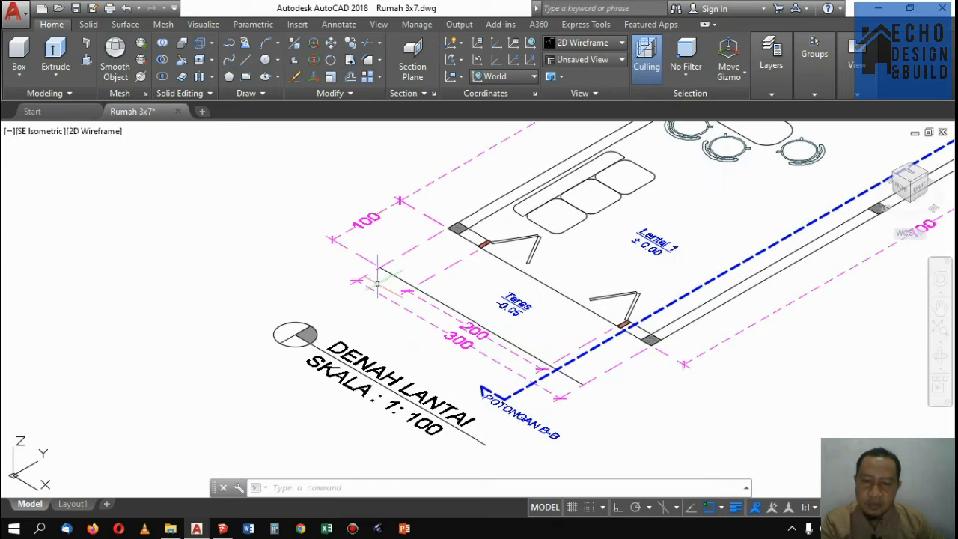
{"action": "scroll", "coordinate": [476, 279], "scroll_direction": "down", "scroll_amount": 3}
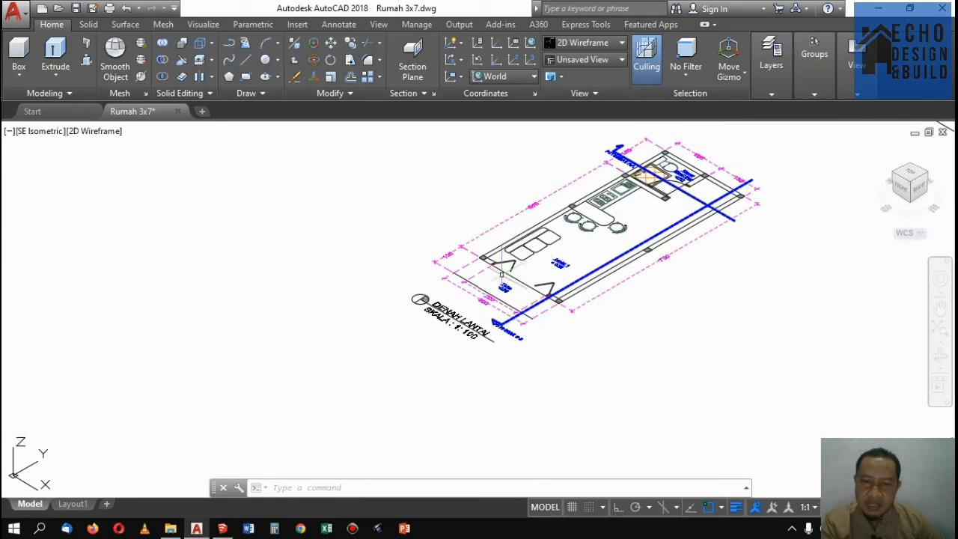
Examine the terrace, front door openings and living area of the DENAH LANTAI floor plan
{"action": "scroll", "coordinate": [472, 281], "scroll_direction": "up", "scroll_amount": 2}
{"action": "scroll", "coordinate": [468, 283], "scroll_direction": "down", "scroll_amount": 2}
{"action": "scroll", "coordinate": [464, 284], "scroll_direction": "up", "scroll_amount": 2}
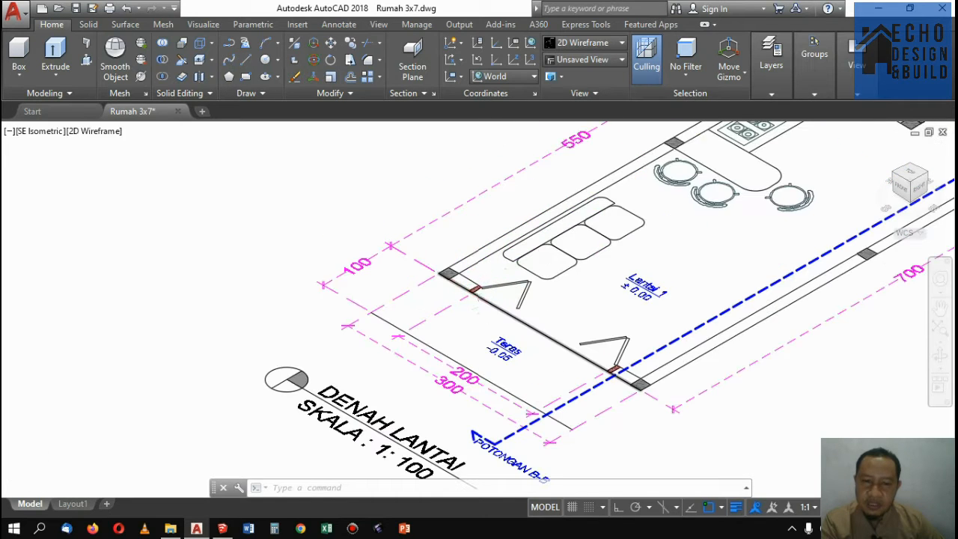
{"action": "scroll", "coordinate": [487, 300], "scroll_direction": "down", "scroll_amount": 1}
{"action": "scroll", "coordinate": [494, 301], "scroll_direction": "down", "scroll_amount": 3}
{"action": "scroll", "coordinate": [498, 302], "scroll_direction": "up", "scroll_amount": 2}
{"action": "scroll", "coordinate": [502, 303], "scroll_direction": "down", "scroll_amount": 2}
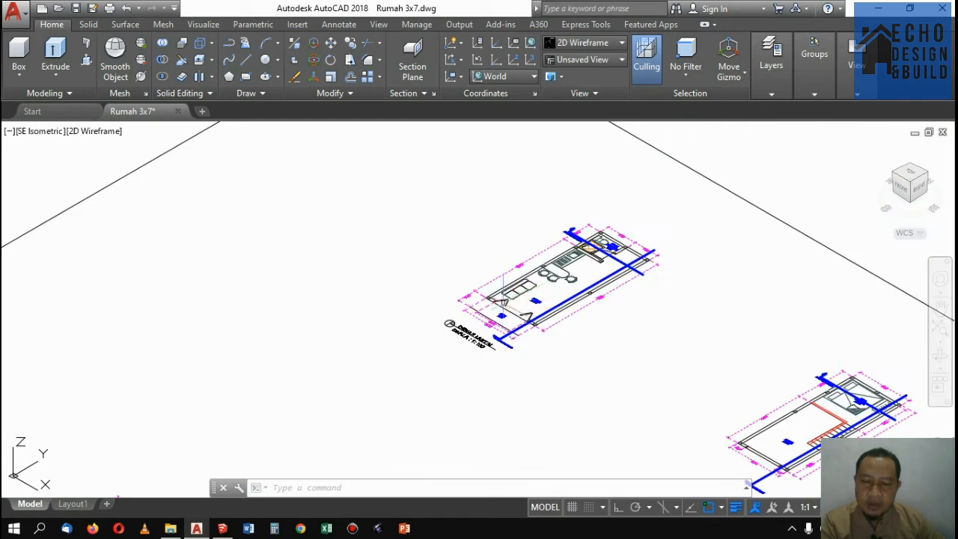
{"action": "scroll", "coordinate": [502, 301], "scroll_direction": "up", "scroll_amount": 2}
{"action": "scroll", "coordinate": [524, 285], "scroll_direction": "up", "scroll_amount": 2}
{"action": "scroll", "coordinate": [591, 225], "scroll_direction": "down", "scroll_amount": 3}
{"action": "scroll", "coordinate": [656, 201], "scroll_direction": "up", "scroll_amount": 2}
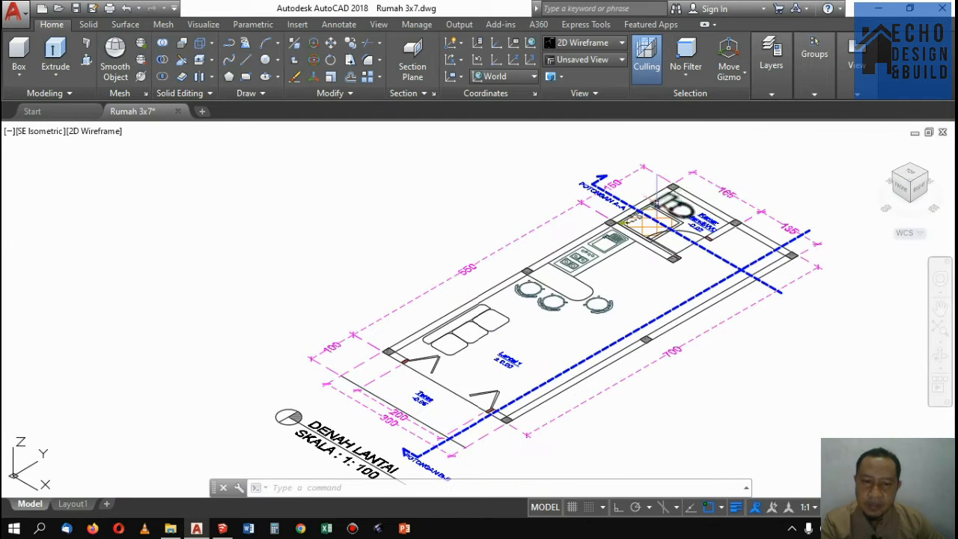
Inspect the kitchen, bar seating and bathroom layout on the DENAH LANTAI floor plan, back towards the front entrance
{"action": "scroll", "coordinate": [665, 243], "scroll_direction": "up", "scroll_amount": 2}
{"action": "scroll", "coordinate": [659, 243], "scroll_direction": "up", "scroll_amount": 1}
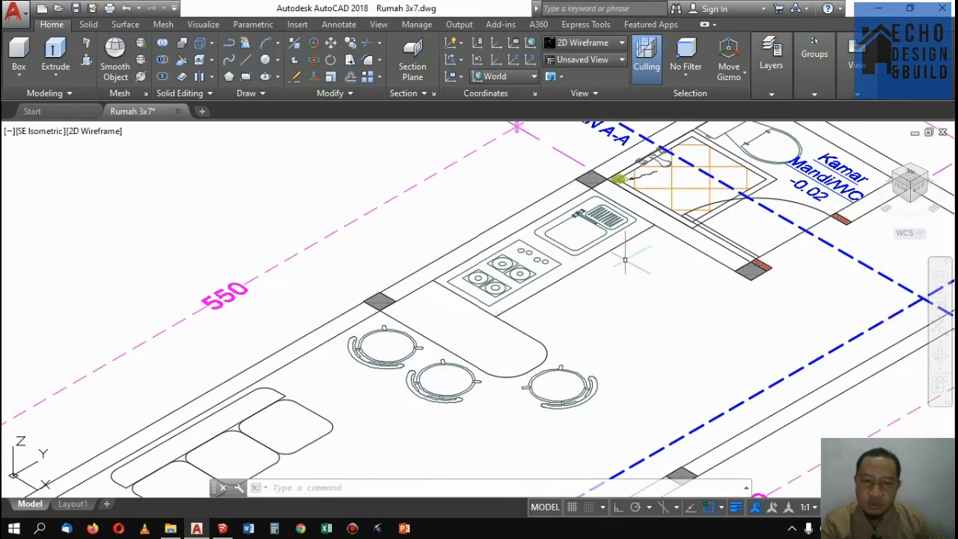
{"action": "scroll", "coordinate": [660, 236], "scroll_direction": "down", "scroll_amount": 3}
{"action": "scroll", "coordinate": [573, 286], "scroll_direction": "up", "scroll_amount": 2}
{"action": "scroll", "coordinate": [552, 299], "scroll_direction": "down", "scroll_amount": 3}
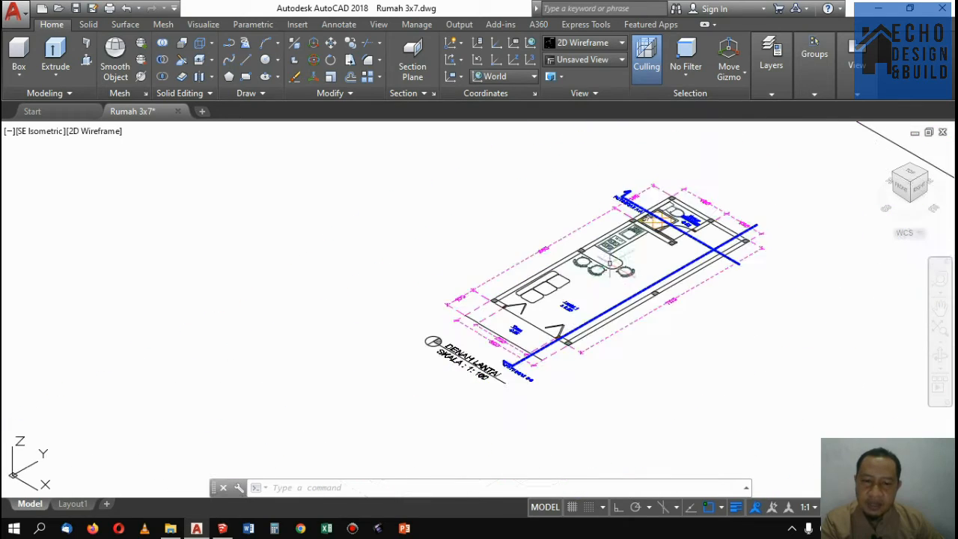
{"action": "scroll", "coordinate": [554, 292], "scroll_direction": "up", "scroll_amount": 2}
{"action": "scroll", "coordinate": [569, 289], "scroll_direction": "down", "scroll_amount": 3}
{"action": "scroll", "coordinate": [592, 285], "scroll_direction": "up", "scroll_amount": 3}
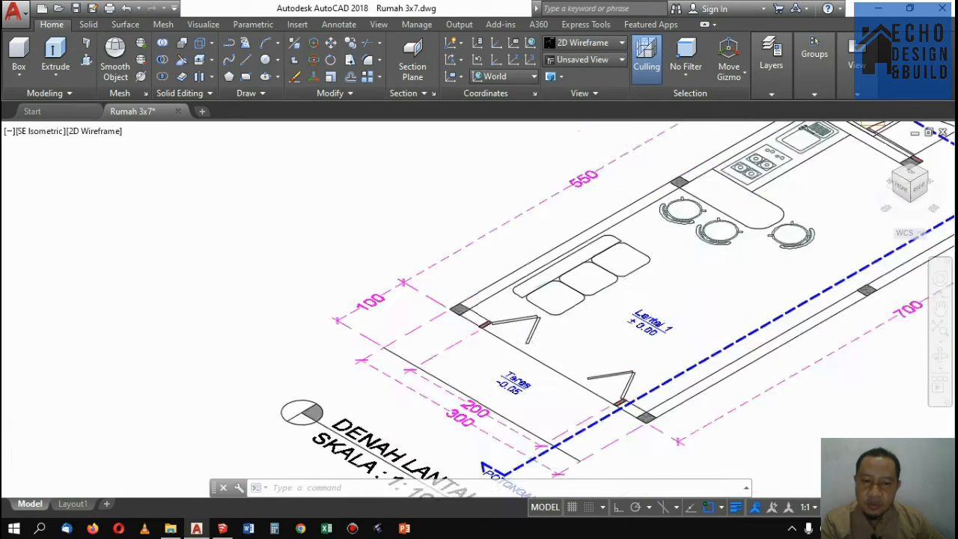
{"action": "scroll", "coordinate": [609, 280], "scroll_direction": "down", "scroll_amount": 2}
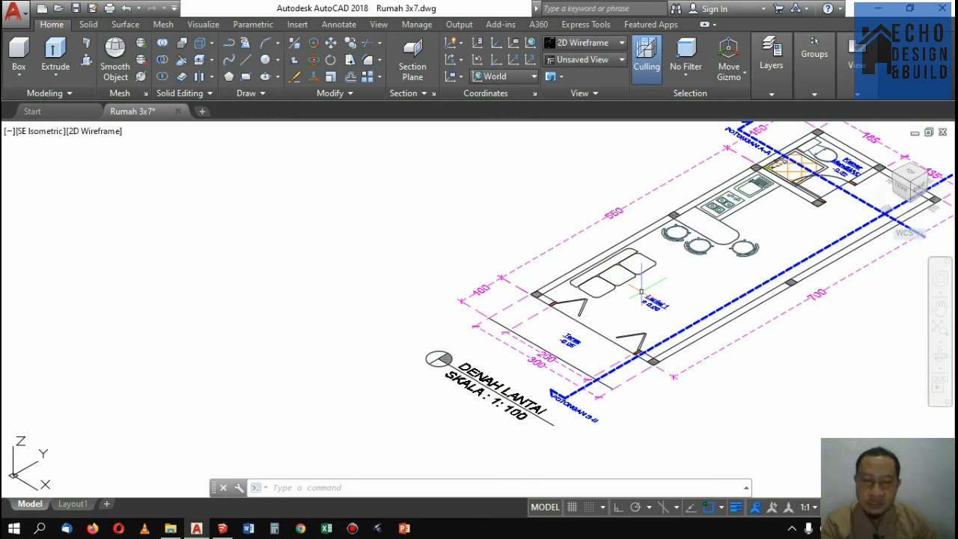
Check the terrace depth and front width dimensions beside the DENAH LANTAI title
{"action": "scroll", "coordinate": [499, 300], "scroll_direction": "up", "scroll_amount": 5}
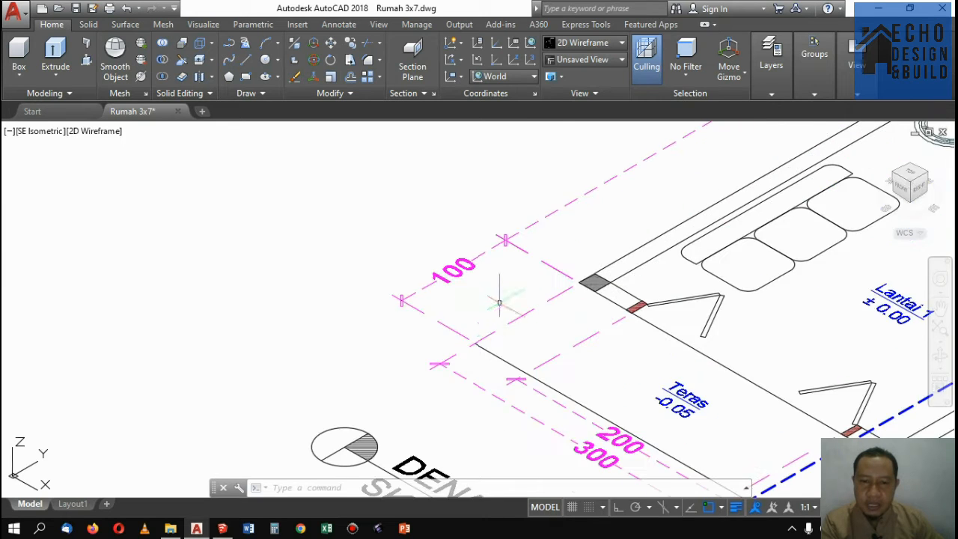
{"action": "scroll", "coordinate": [507, 306], "scroll_direction": "down", "scroll_amount": 2}
{"action": "scroll", "coordinate": [556, 295], "scroll_direction": "up", "scroll_amount": 4}
{"action": "scroll", "coordinate": [536, 300], "scroll_direction": "down", "scroll_amount": 5}
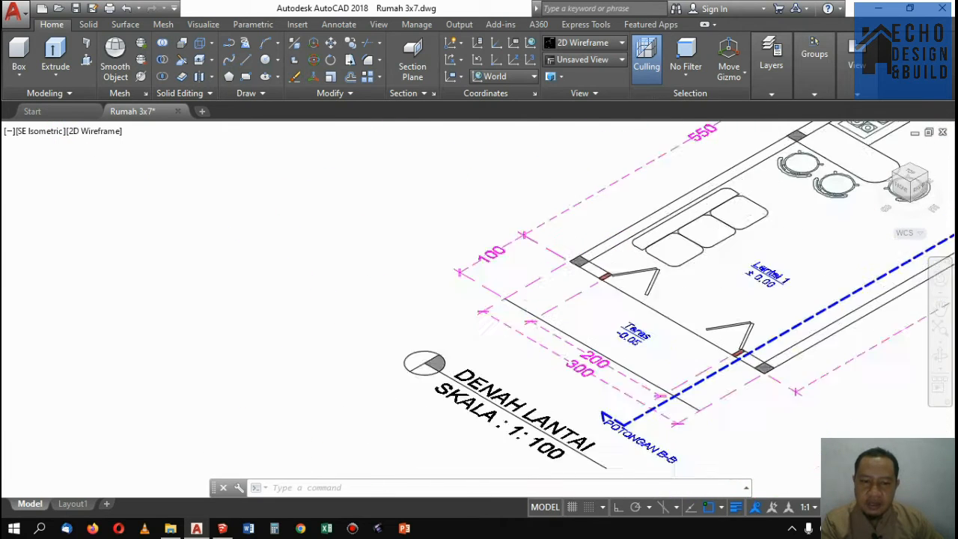
{"action": "scroll", "coordinate": [649, 328], "scroll_direction": "up", "scroll_amount": 2}
{"action": "scroll", "coordinate": [587, 300], "scroll_direction": "down", "scroll_amount": 5}
{"action": "scroll", "coordinate": [716, 222], "scroll_direction": "up", "scroll_amount": 4}
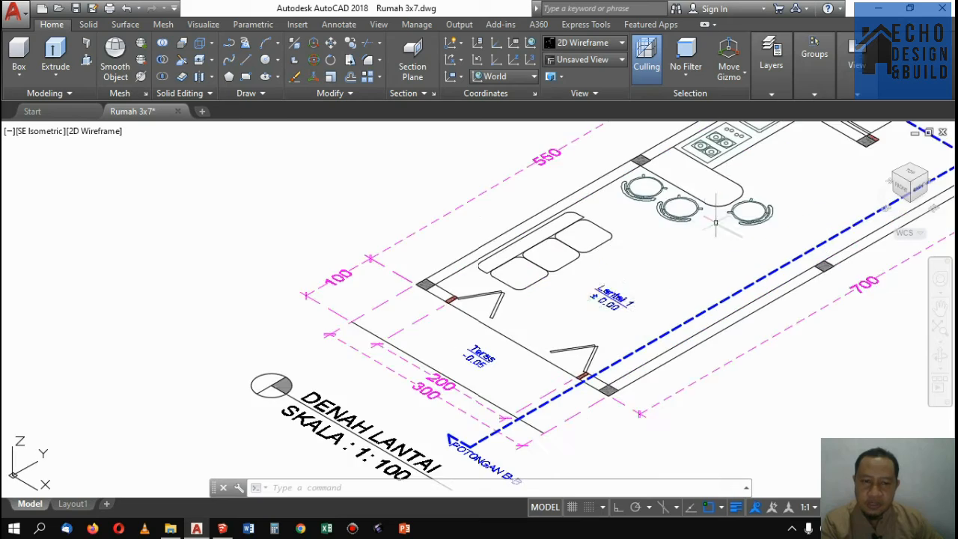
Compare the framed set of 2D plans and elevations with the separate 3D house model on its plot
{"action": "scroll", "coordinate": [646, 253], "scroll_direction": "down", "scroll_amount": 5}
{"action": "scroll", "coordinate": [659, 232], "scroll_direction": "up", "scroll_amount": 3}
{"action": "scroll", "coordinate": [620, 224], "scroll_direction": "down", "scroll_amount": 6}
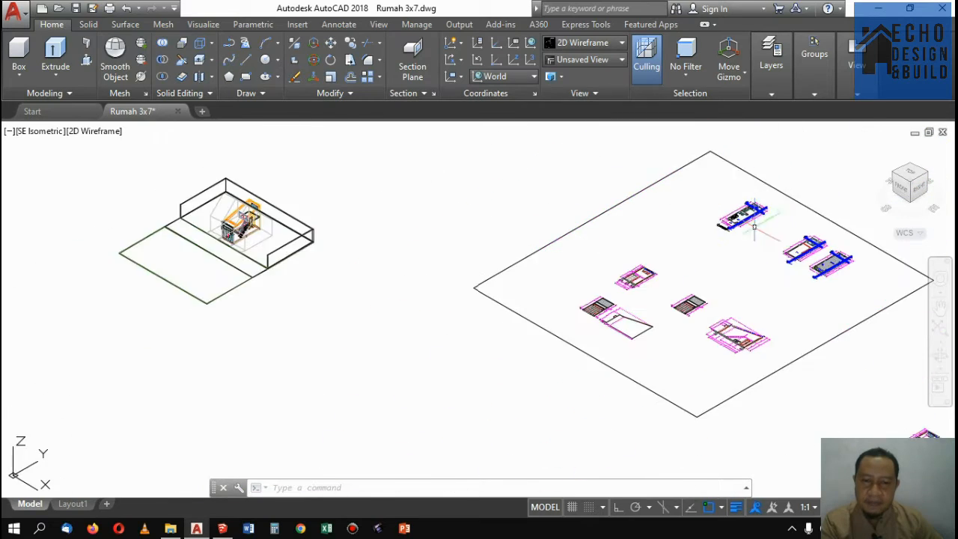
{"action": "scroll", "coordinate": [620, 224], "scroll_direction": "up", "scroll_amount": 6}
{"action": "scroll", "coordinate": [599, 228], "scroll_direction": "down", "scroll_amount": 3}
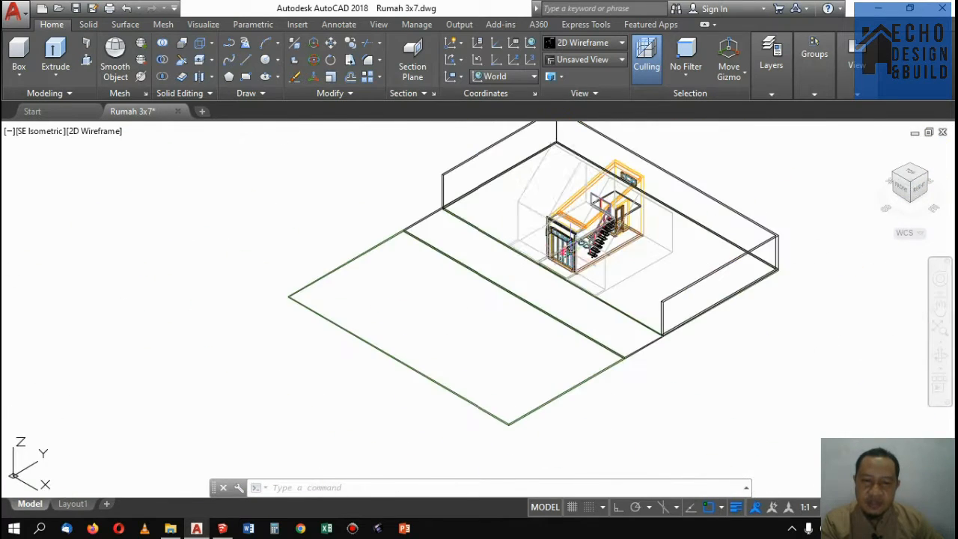
{"action": "scroll", "coordinate": [518, 234], "scroll_direction": "up", "scroll_amount": 3}
{"action": "scroll", "coordinate": [518, 234], "scroll_direction": "up", "scroll_amount": 2}
{"action": "scroll", "coordinate": [517, 235], "scroll_direction": "down", "scroll_amount": 6}
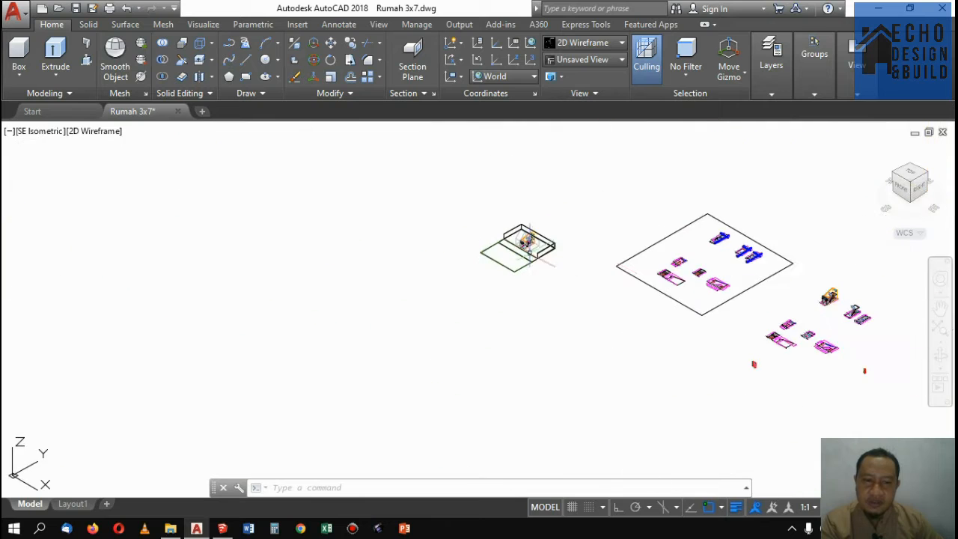
{"action": "scroll", "coordinate": [678, 250], "scroll_direction": "up", "scroll_amount": 2}
{"action": "scroll", "coordinate": [678, 251], "scroll_direction": "up", "scroll_amount": 3}
{"action": "scroll", "coordinate": [649, 267], "scroll_direction": "down", "scroll_amount": 5}
{"action": "scroll", "coordinate": [719, 220], "scroll_direction": "up", "scroll_amount": 6}
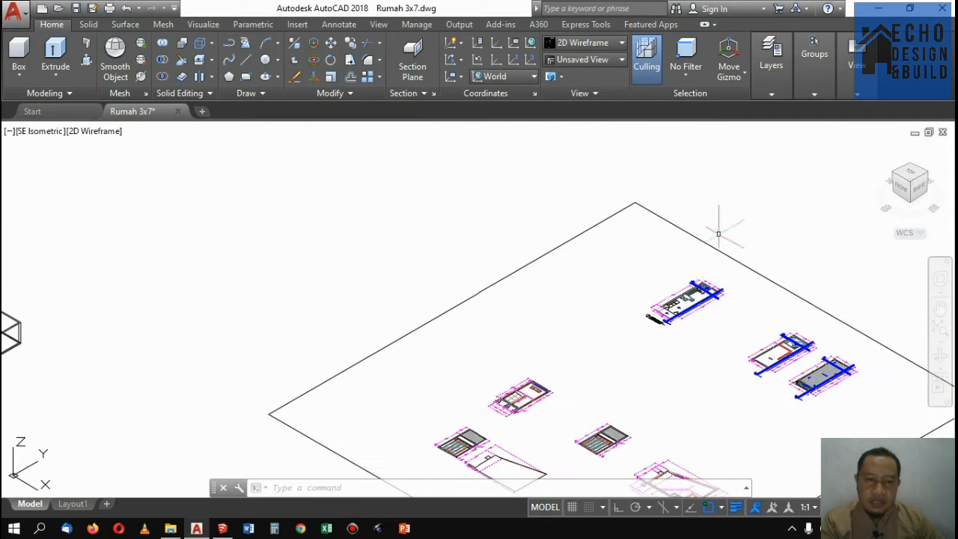
{"action": "scroll", "coordinate": [690, 309], "scroll_direction": "up", "scroll_amount": 3}
{"action": "scroll", "coordinate": [642, 267], "scroll_direction": "down", "scroll_amount": 8}
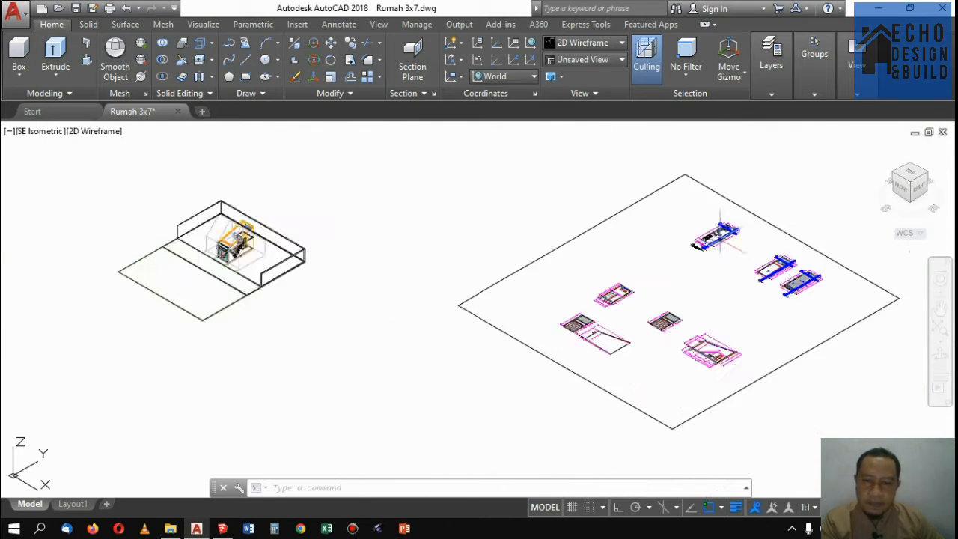
{"action": "scroll", "coordinate": [408, 226], "scroll_direction": "up", "scroll_amount": 4}
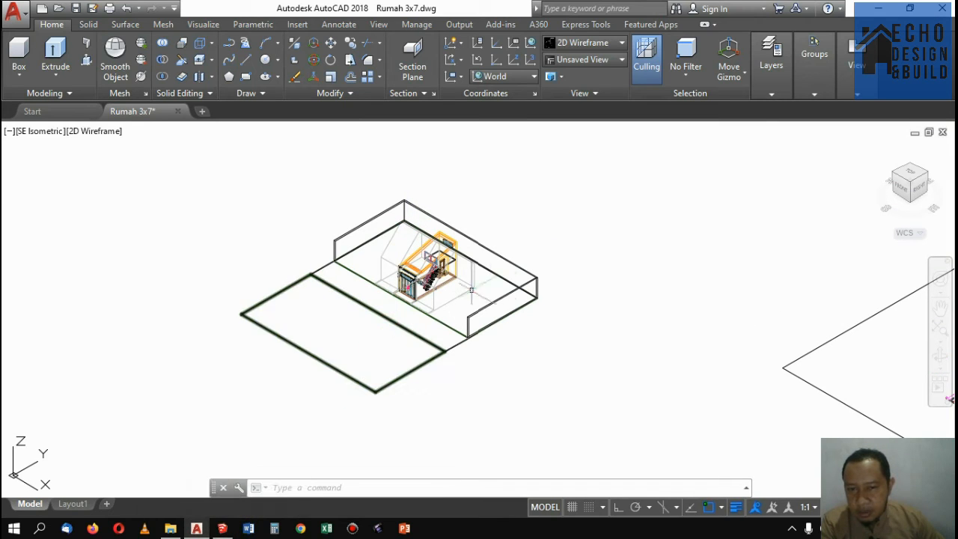
Examine the 3D house within its walled plot, including its roof, front facade, stairs and front yard area
{"action": "scroll", "coordinate": [479, 307], "scroll_direction": "up", "scroll_amount": 6}
{"action": "scroll", "coordinate": [622, 345], "scroll_direction": "down", "scroll_amount": 5}
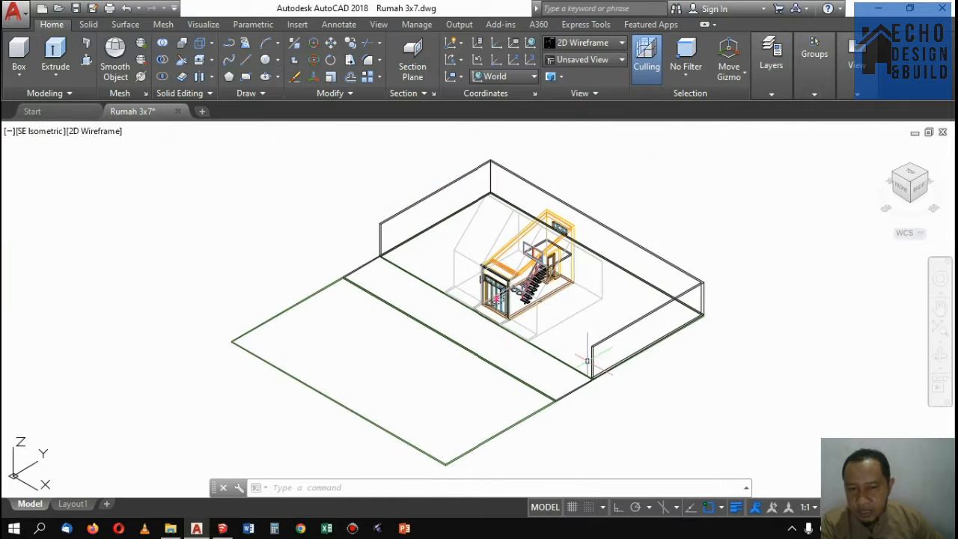
{"action": "scroll", "coordinate": [561, 334], "scroll_direction": "up", "scroll_amount": 3}
{"action": "scroll", "coordinate": [549, 348], "scroll_direction": "down", "scroll_amount": 4}
{"action": "scroll", "coordinate": [536, 360], "scroll_direction": "up", "scroll_amount": 4}
{"action": "scroll", "coordinate": [561, 345], "scroll_direction": "down", "scroll_amount": 3}
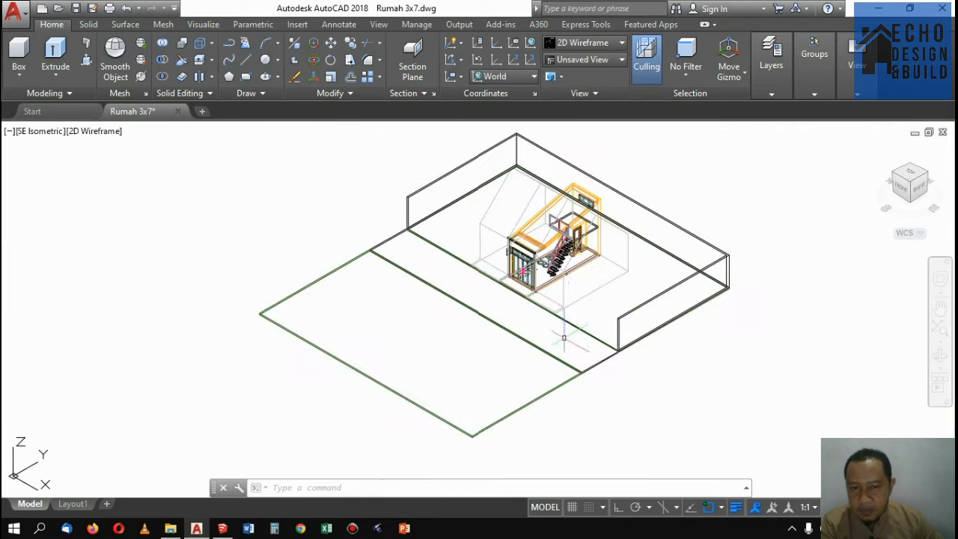
{"action": "scroll", "coordinate": [540, 254], "scroll_direction": "up", "scroll_amount": 3}
{"action": "scroll", "coordinate": [605, 269], "scroll_direction": "down", "scroll_amount": 3}
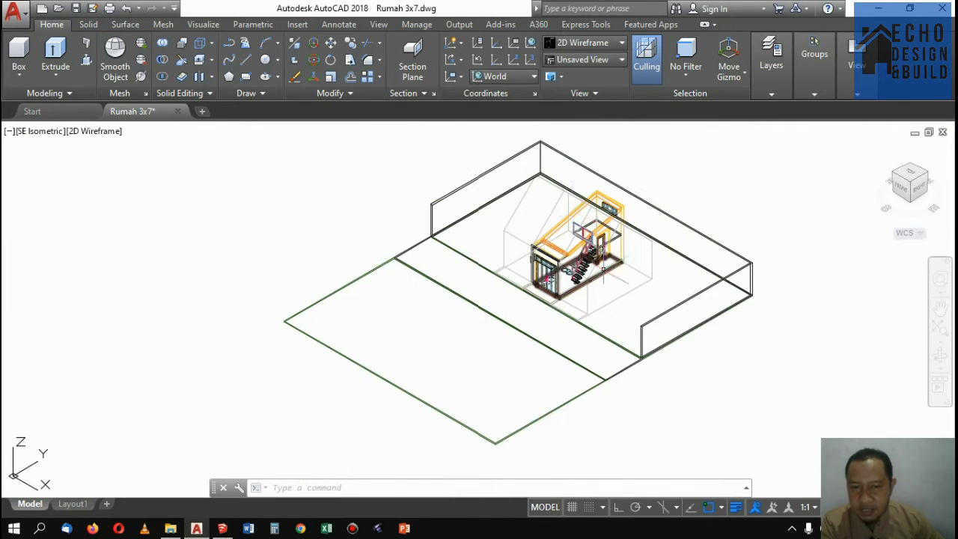
{"action": "scroll", "coordinate": [546, 278], "scroll_direction": "up", "scroll_amount": 3}
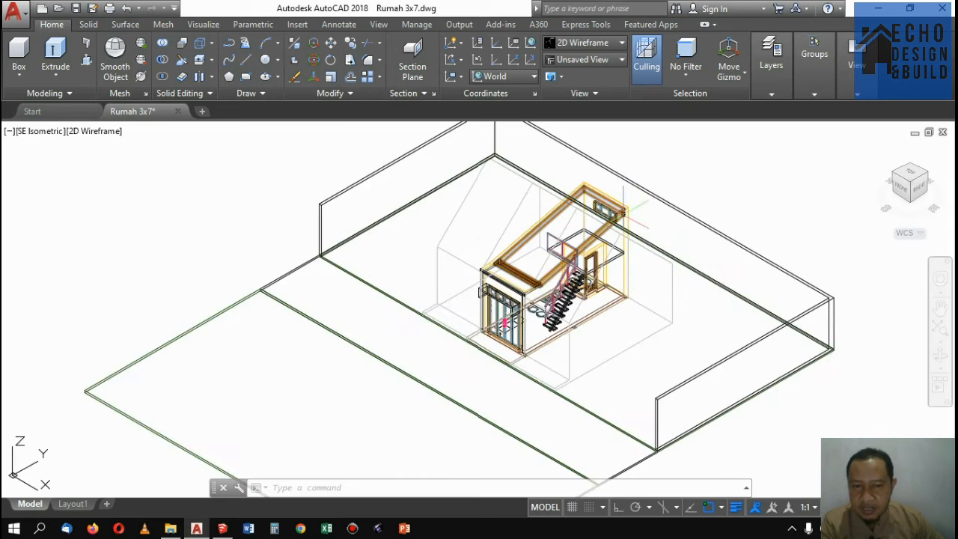
{"action": "scroll", "coordinate": [550, 247], "scroll_direction": "down", "scroll_amount": 5}
{"action": "scroll", "coordinate": [552, 225], "scroll_direction": "up", "scroll_amount": 3}
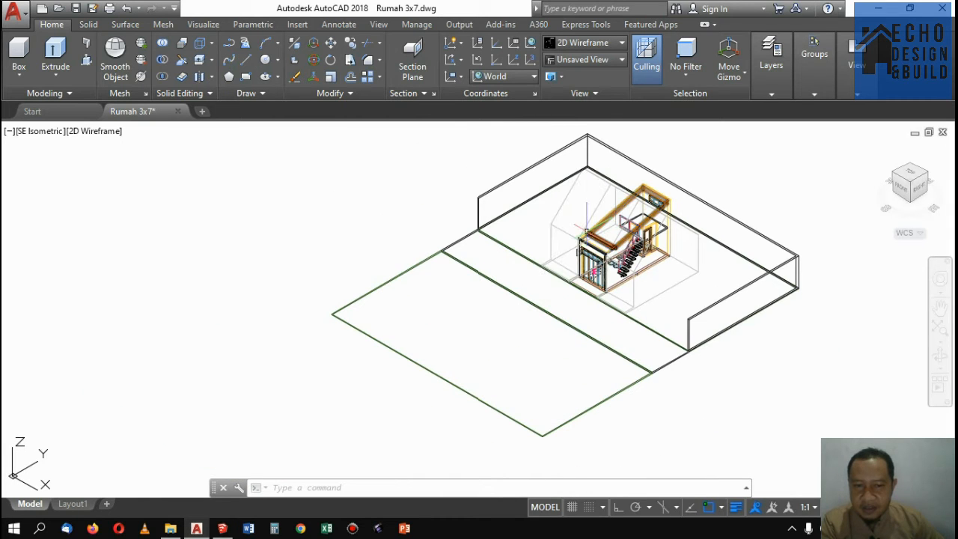
{"action": "scroll", "coordinate": [659, 289], "scroll_direction": "up", "scroll_amount": 4}
{"action": "scroll", "coordinate": [630, 314], "scroll_direction": "down", "scroll_amount": 4}
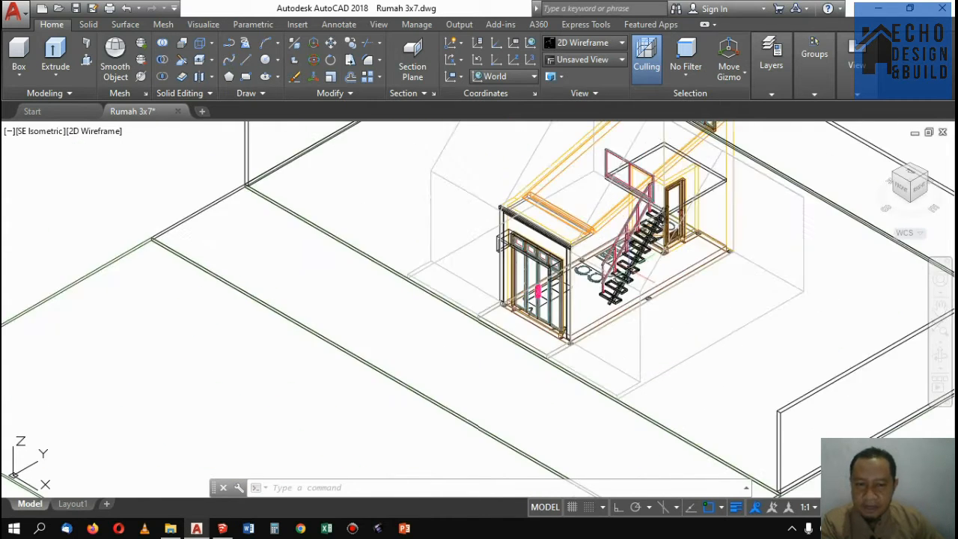
{"action": "scroll", "coordinate": [631, 314], "scroll_direction": "down", "scroll_amount": 4}
{"action": "scroll", "coordinate": [524, 360], "scroll_direction": "up", "scroll_amount": 2}
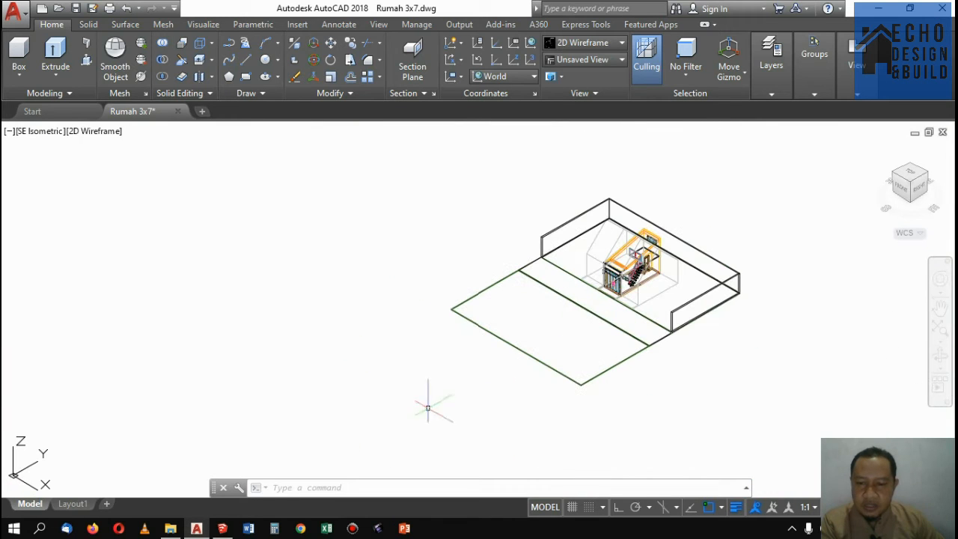
Switch to SketchUp and open the Save As dialog for the untitled model
{"action": "left_click", "coordinate": [222, 529]}
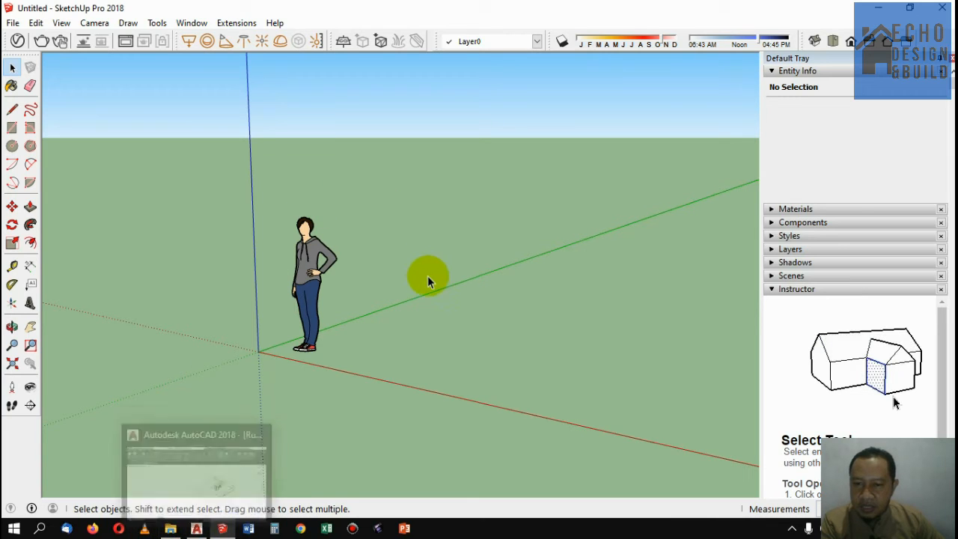
{"action": "scroll", "coordinate": [381, 330], "scroll_direction": "down", "scroll_amount": 1}
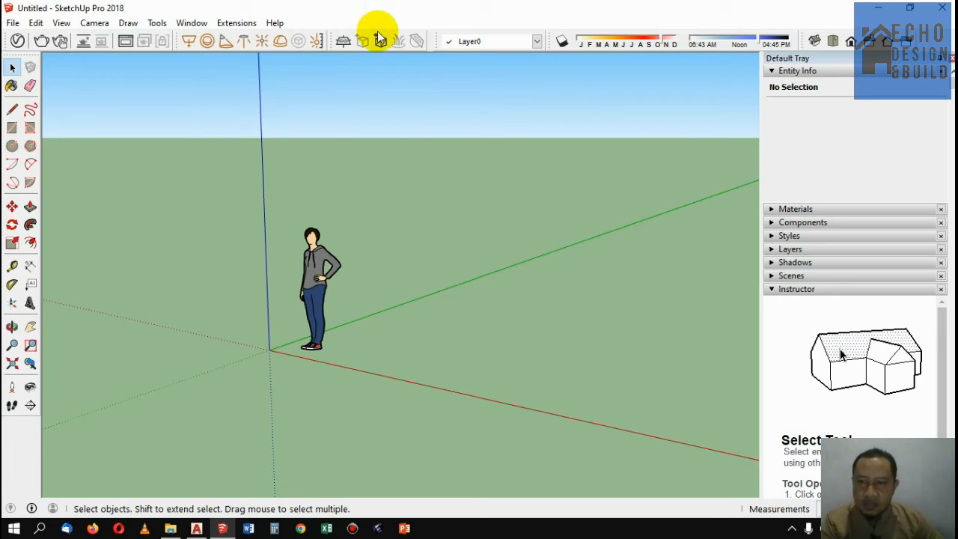
{"action": "left_click", "coordinate": [440, 12]}
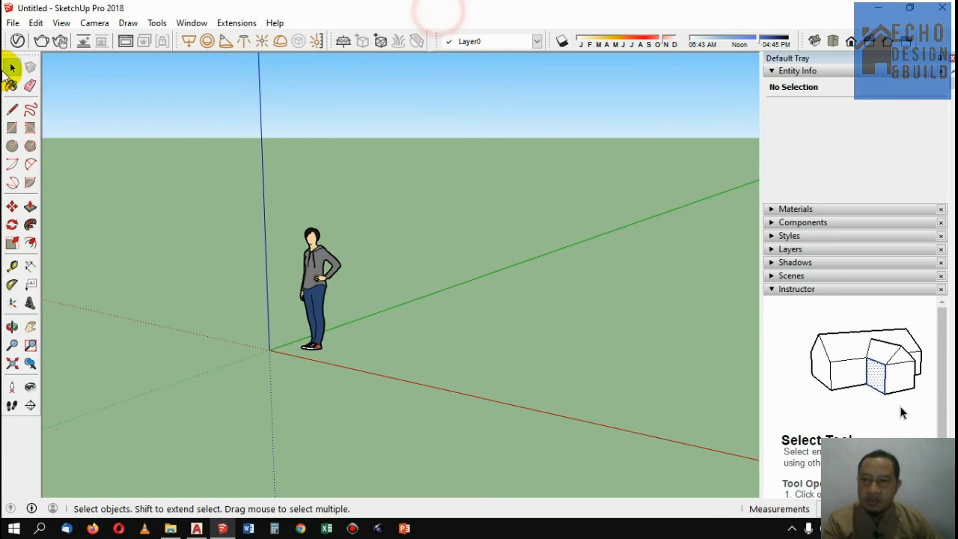
{"action": "left_click", "coordinate": [14, 24]}
{"action": "left_click", "coordinate": [38, 88]}
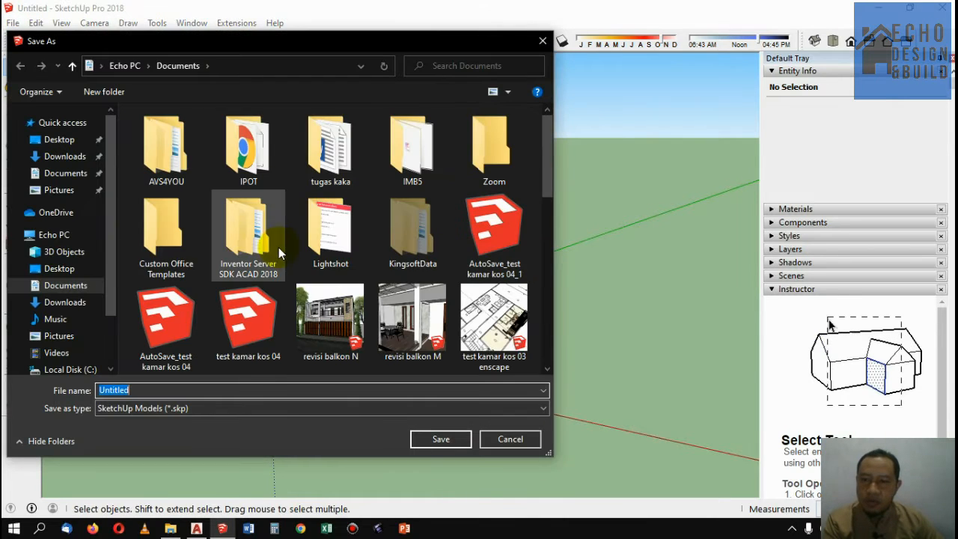
Save the model as "3D Rumah 3x7" in the PROJECT > Youtube Project folder on Local Disk (E:)
{"action": "scroll", "coordinate": [113, 210], "scroll_direction": "down", "scroll_amount": 2}
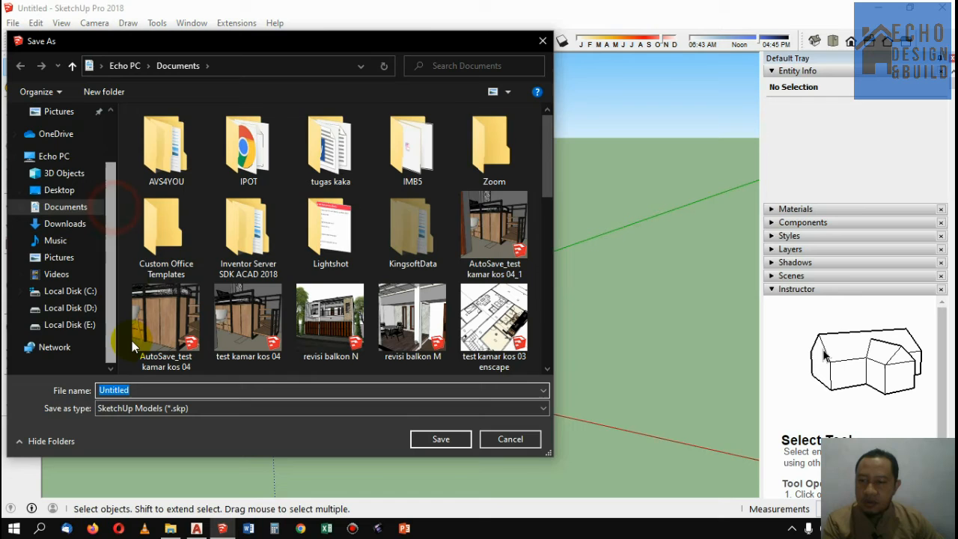
{"action": "left_click", "coordinate": [83, 325]}
{"action": "scroll", "coordinate": [247, 292], "scroll_direction": "down", "scroll_amount": 2}
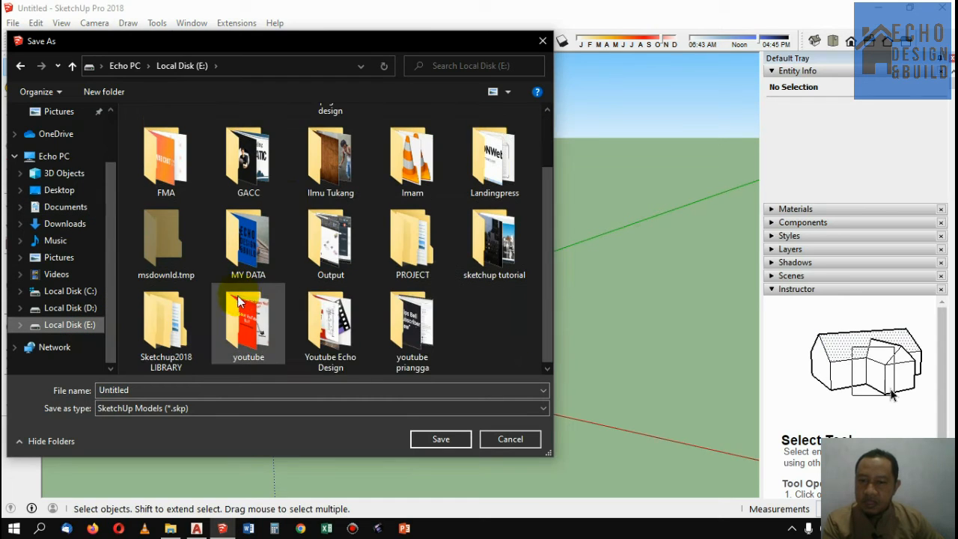
{"action": "double_click", "coordinate": [317, 319]}
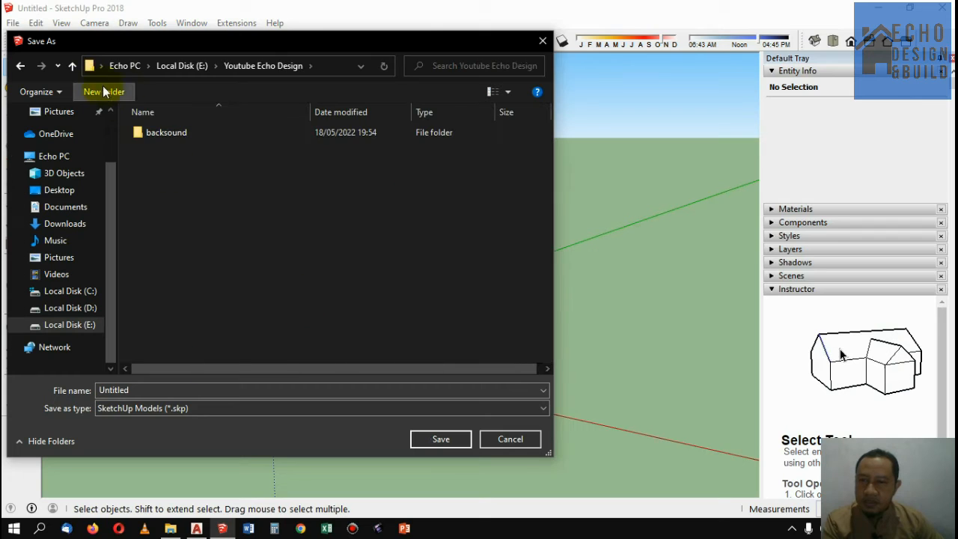
{"action": "left_click", "coordinate": [71, 65]}
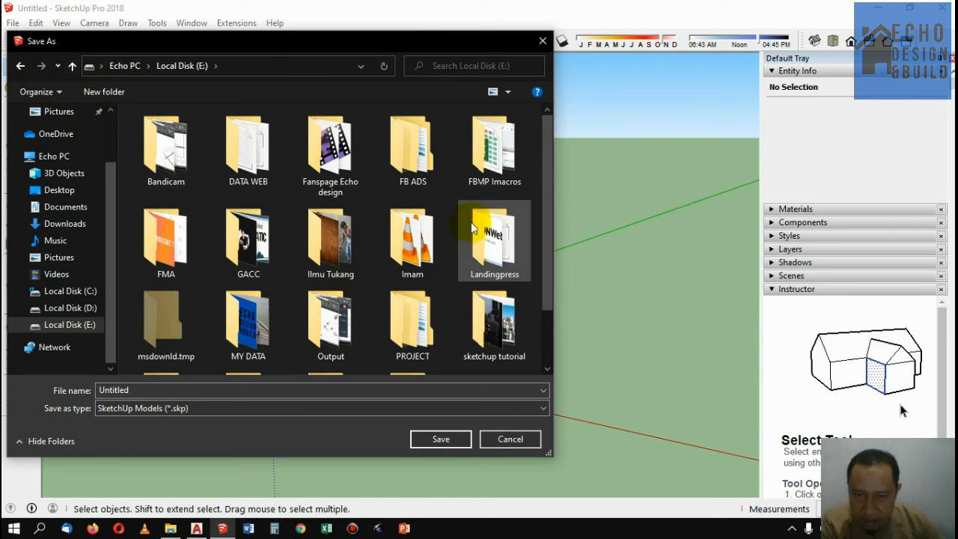
{"action": "scroll", "coordinate": [490, 225], "scroll_direction": "down", "scroll_amount": 1}
{"action": "double_click", "coordinate": [392, 247]}
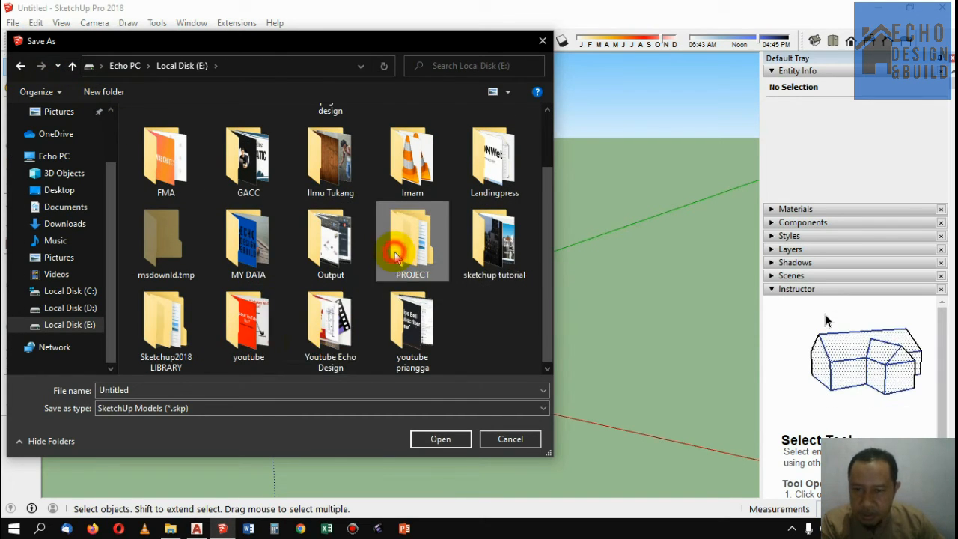
{"action": "double_click", "coordinate": [201, 309]}
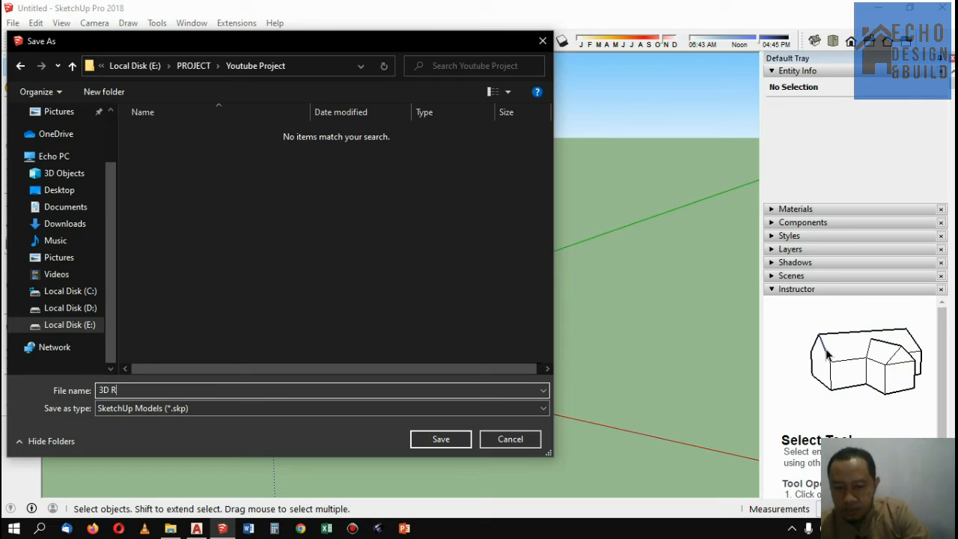
{"action": "type", "text": "Rumah 3x7"}
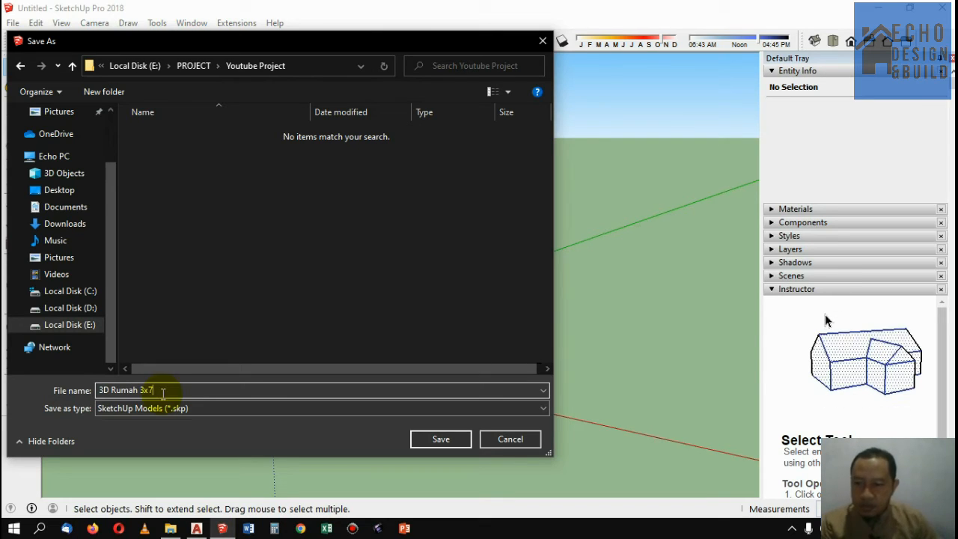
{"action": "left_click", "coordinate": [442, 440]}
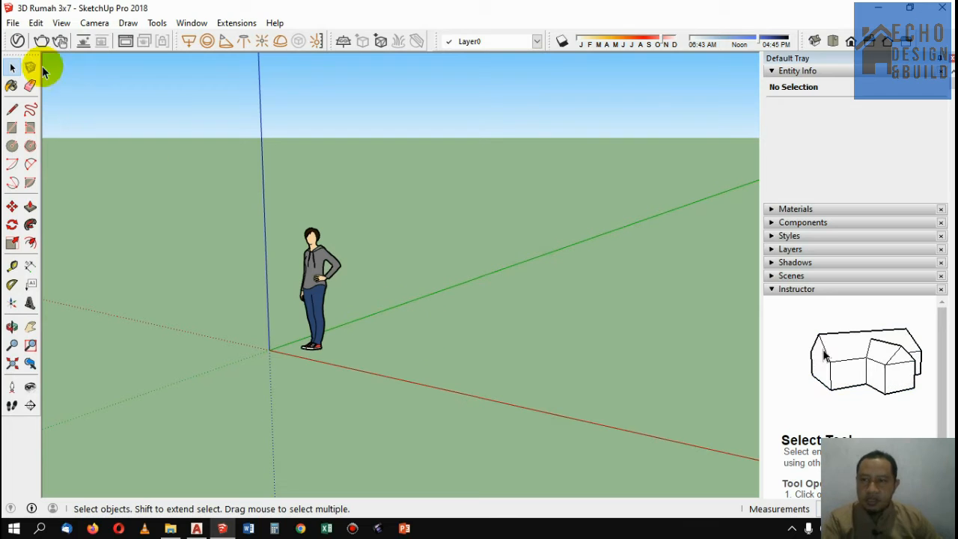
{"action": "left_click", "coordinate": [13, 23]}
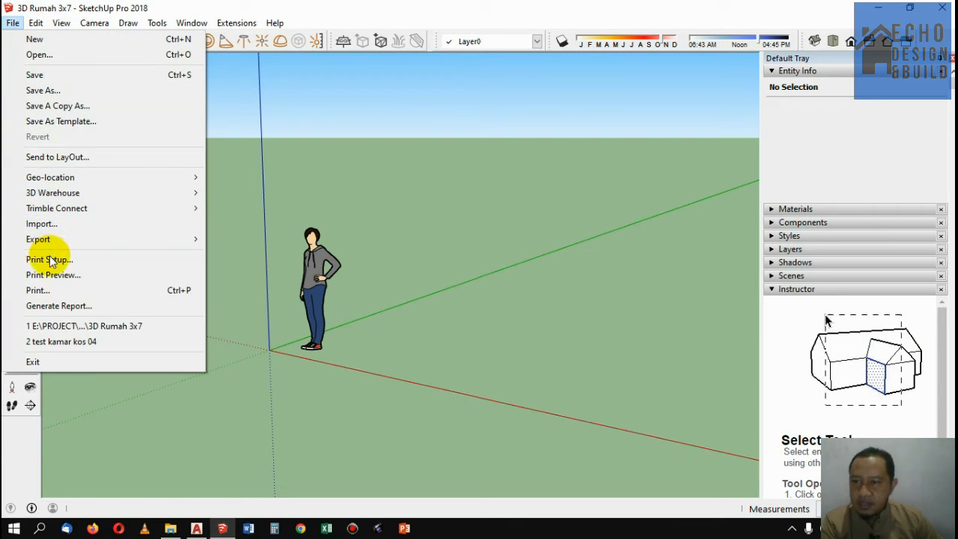
{"action": "left_click", "coordinate": [39, 223]}
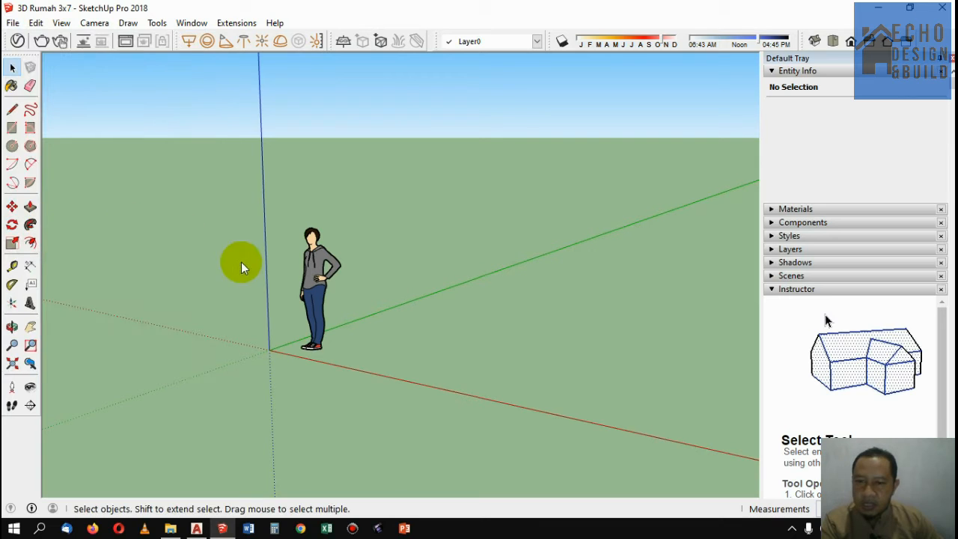
{"action": "left_click", "coordinate": [198, 529]}
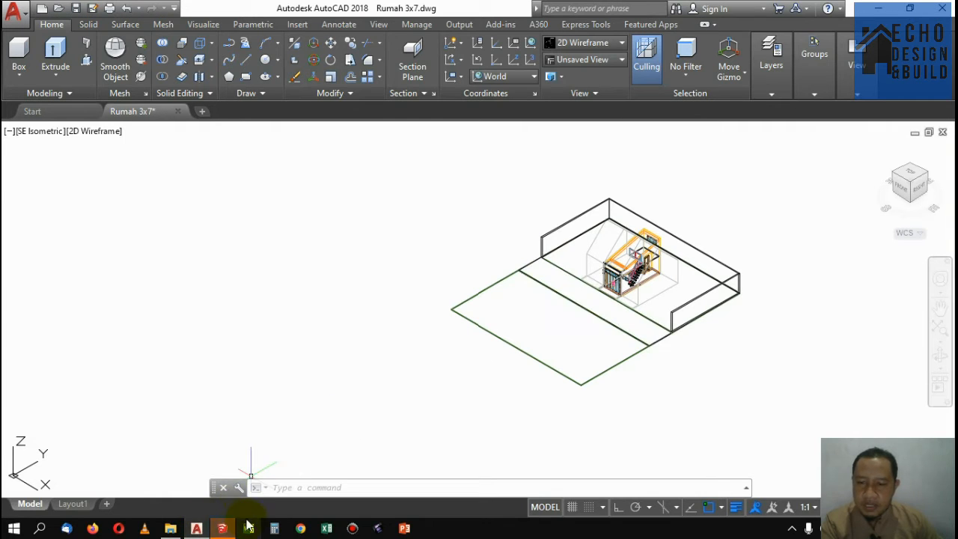
{"action": "left_click", "coordinate": [223, 529]}
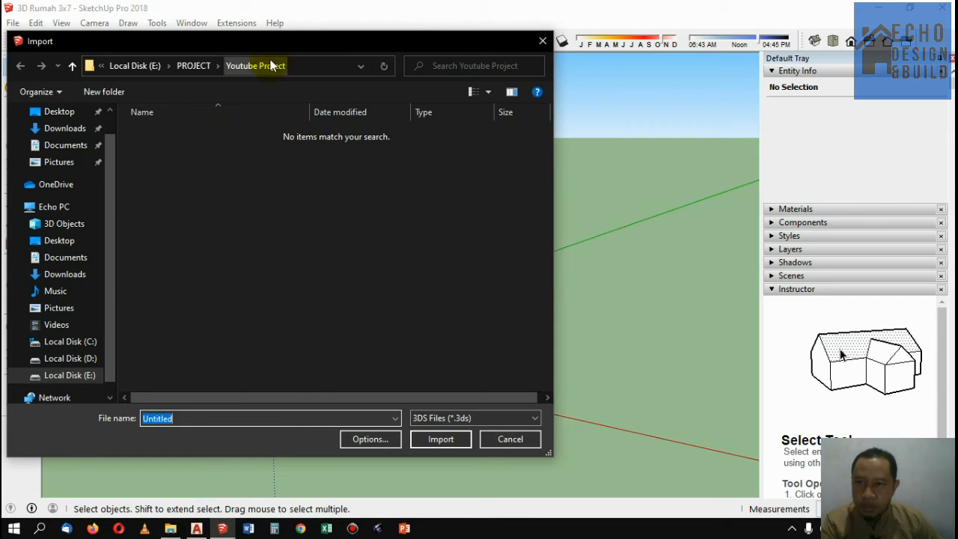
{"action": "left_click", "coordinate": [504, 437]}
Import the AutoCAD drawing "Rumah 3x7" from the Youtube Project folder, using the AutoCAD Files (*.dwg, *.dxf) type
{"action": "left_click", "coordinate": [12, 23]}
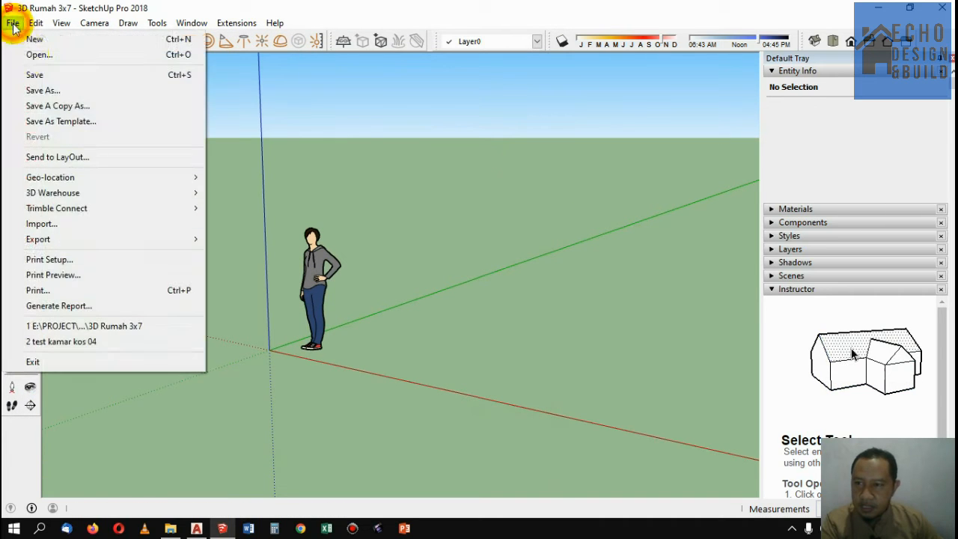
{"action": "left_click", "coordinate": [56, 223]}
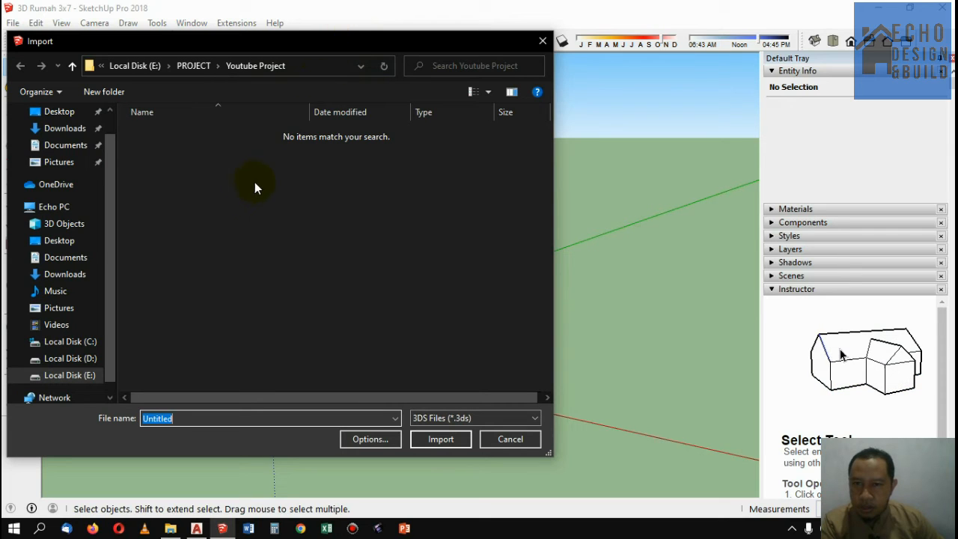
{"action": "left_click", "coordinate": [495, 419]}
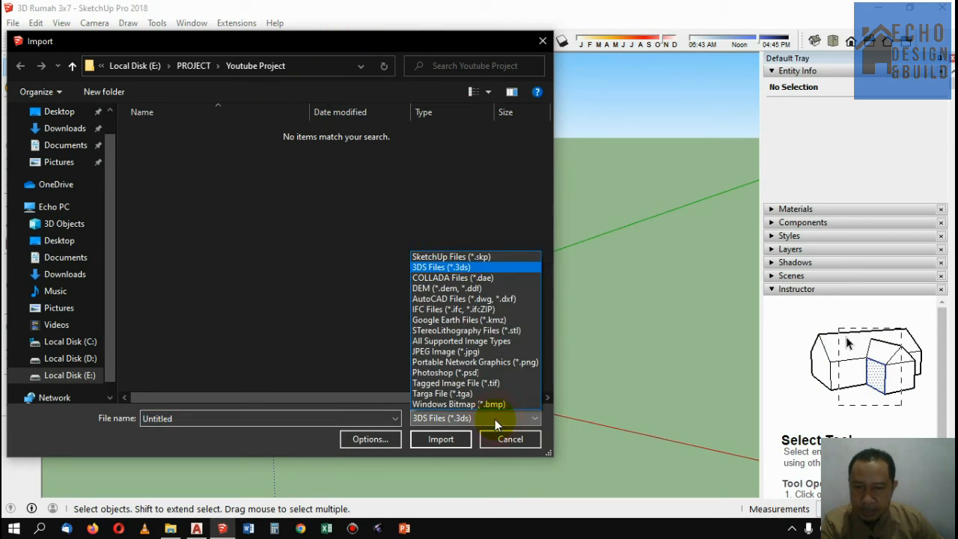
{"action": "left_click", "coordinate": [490, 300]}
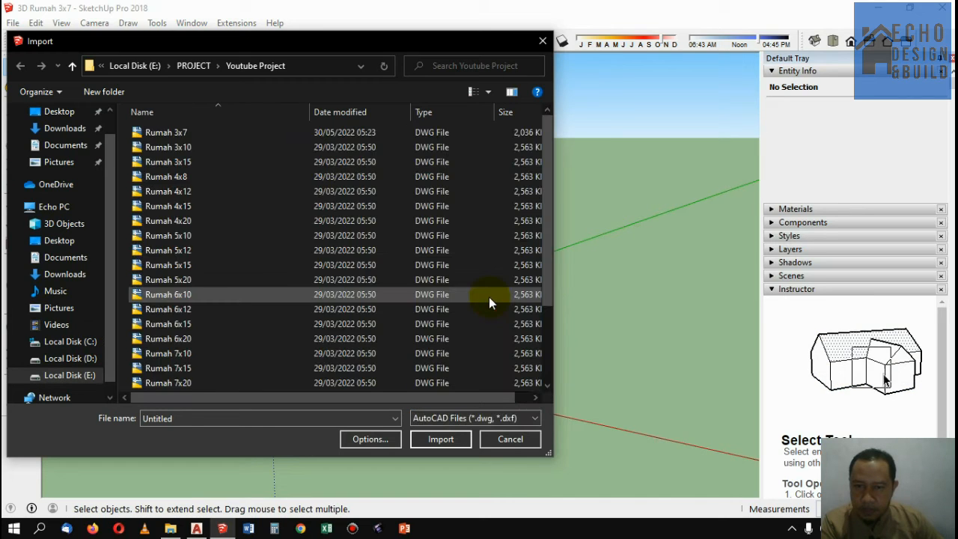
{"action": "left_click", "coordinate": [167, 135]}
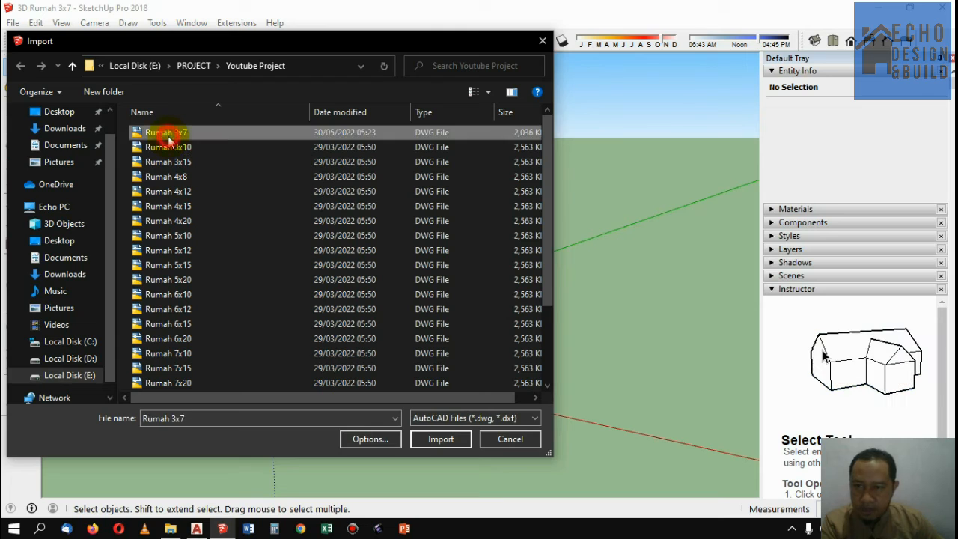
{"action": "left_click", "coordinate": [441, 440]}
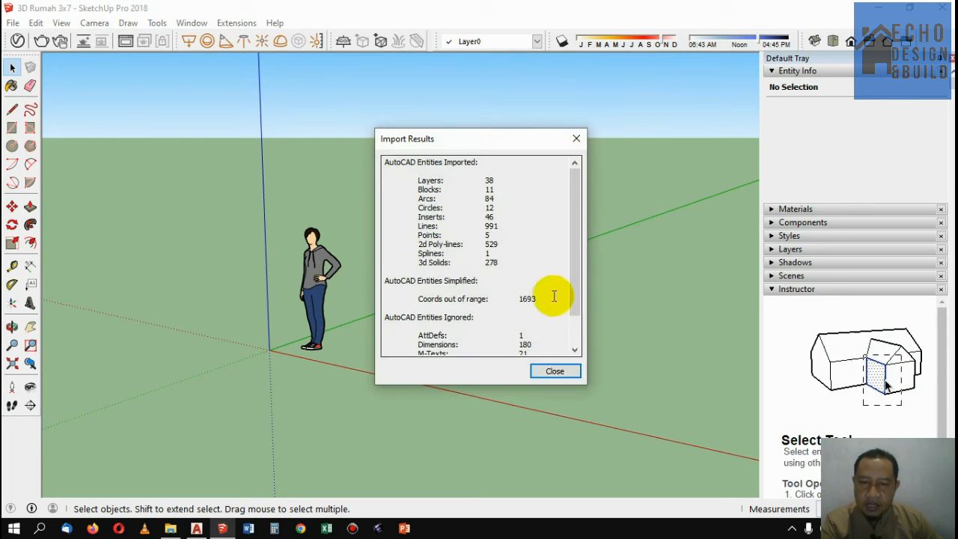
{"action": "left_click", "coordinate": [573, 372]}
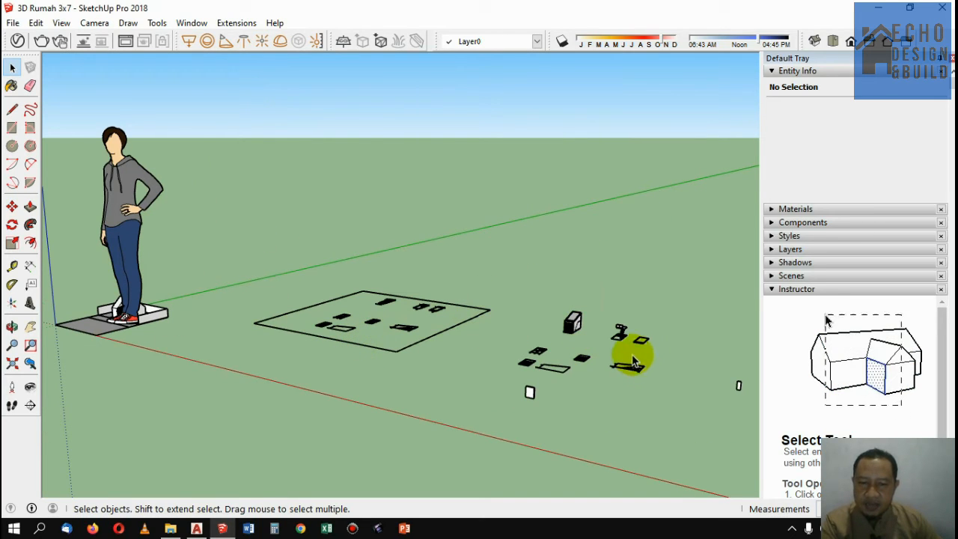
Measure the front edge of the imported house's entrance step with the Tape Measure tool to check the import scale
{"action": "scroll", "coordinate": [574, 326], "scroll_direction": "up", "scroll_amount": 3}
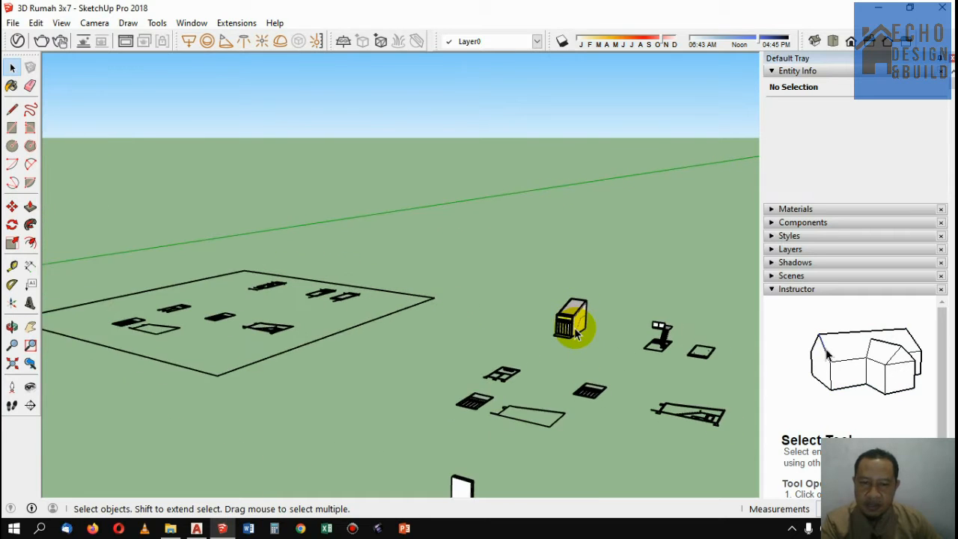
{"action": "scroll", "coordinate": [575, 333], "scroll_direction": "up", "scroll_amount": 6}
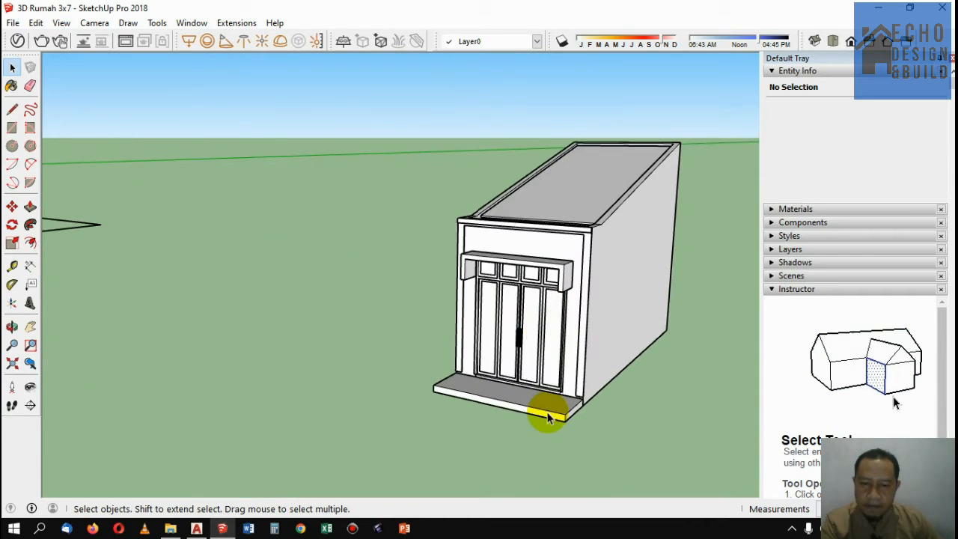
{"action": "left_click", "coordinate": [12, 268]}
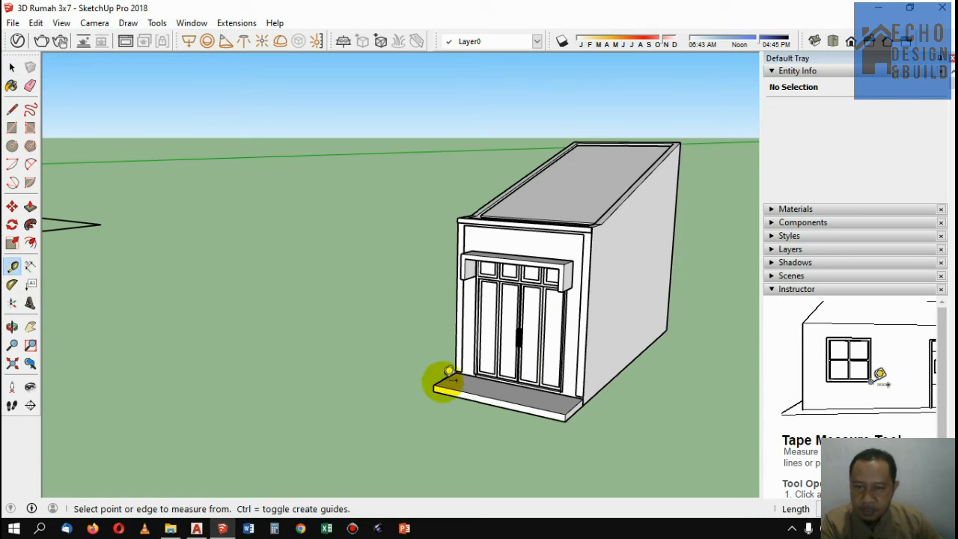
{"action": "scroll", "coordinate": [434, 391], "scroll_direction": "up", "scroll_amount": 2}
{"action": "left_click", "coordinate": [431, 391]}
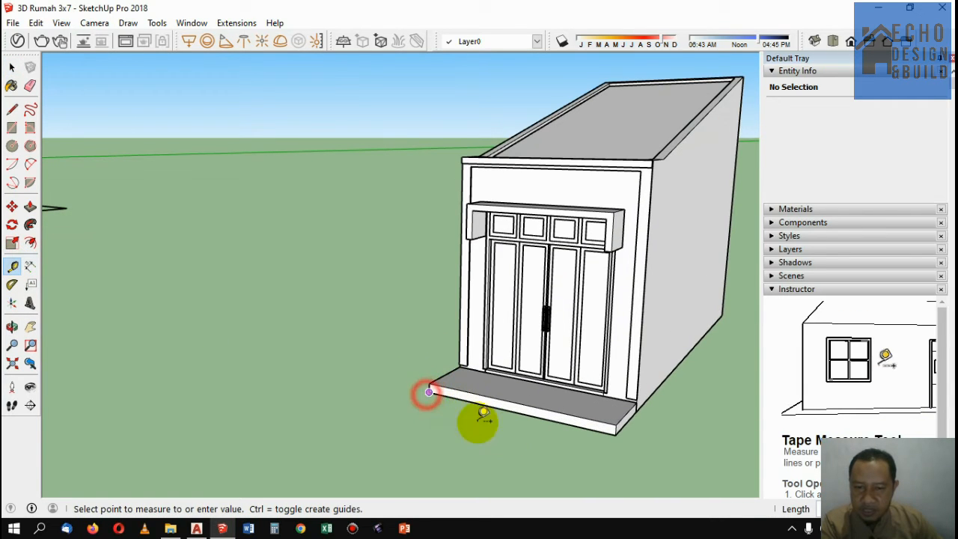
{"action": "left_click", "coordinate": [616, 433]}
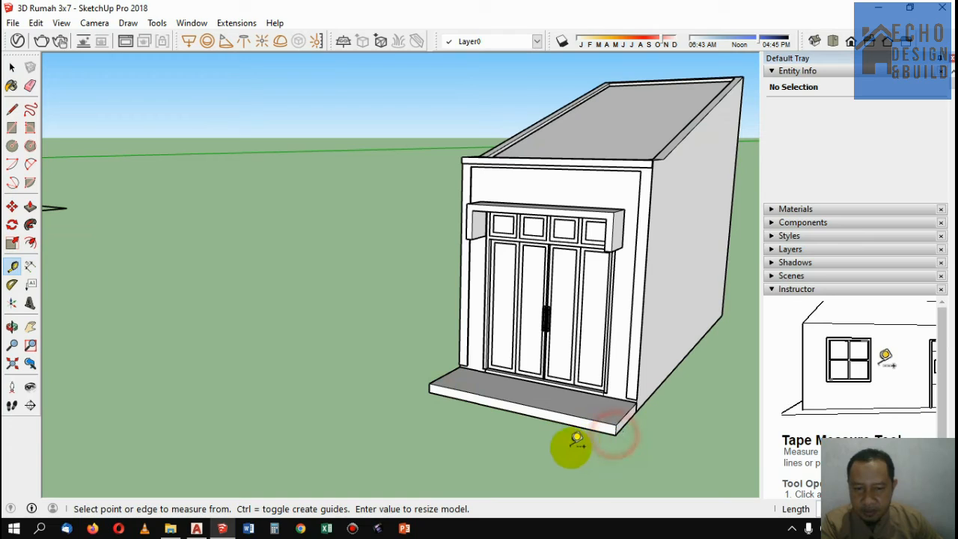
{"action": "left_click", "coordinate": [432, 390]}
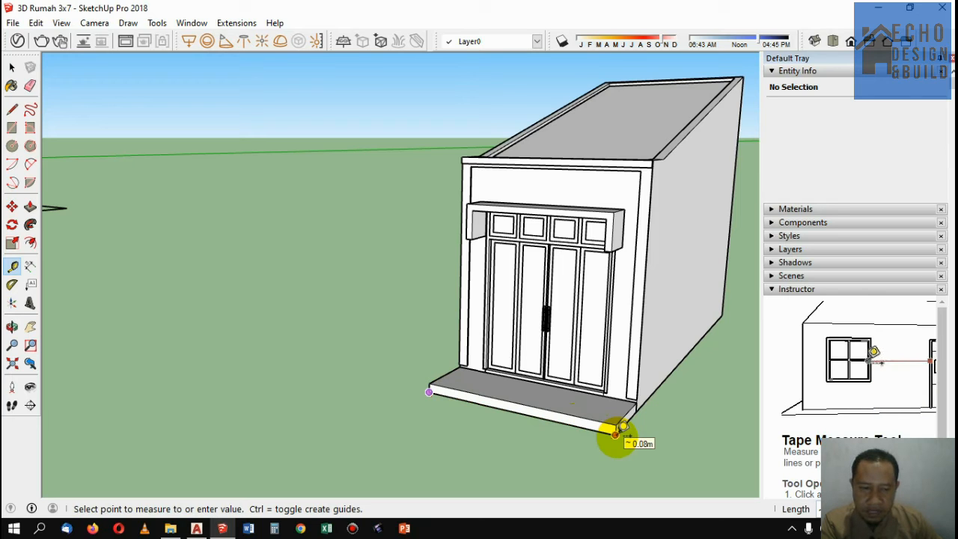
{"action": "scroll", "coordinate": [618, 433], "scroll_direction": "down", "scroll_amount": 8}
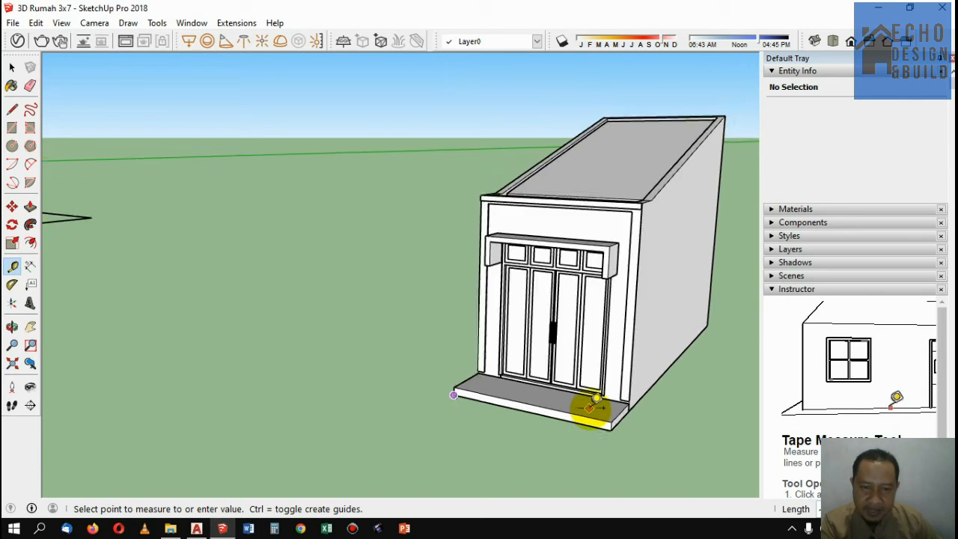
{"action": "scroll", "coordinate": [571, 343], "scroll_direction": "down", "scroll_amount": 8}
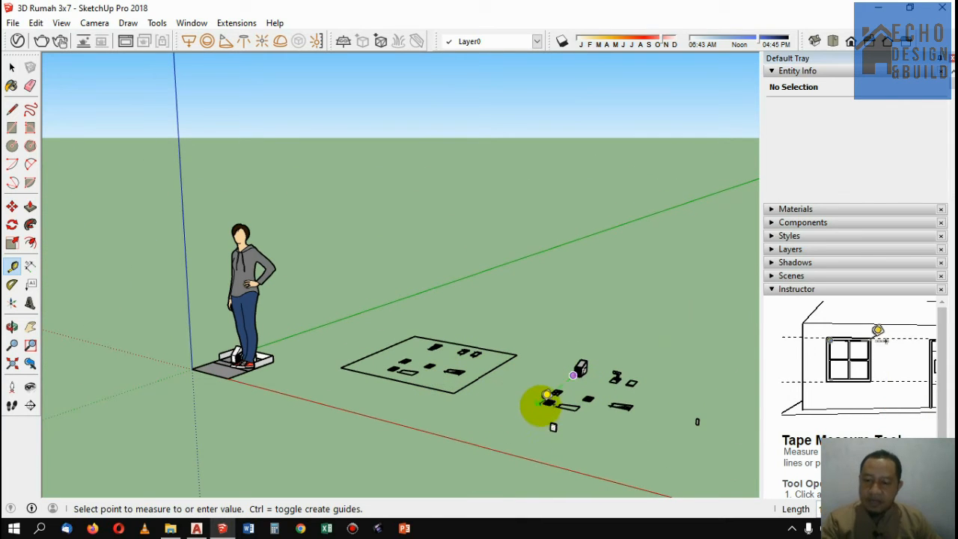
{"action": "key", "text": "Escape"}
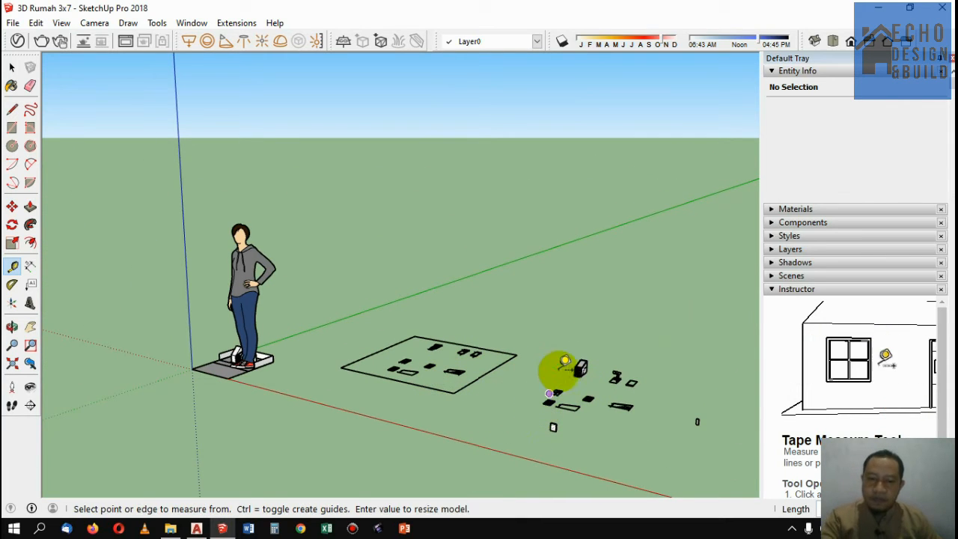
{"action": "left_click", "coordinate": [14, 67]}
Import the "Rumah 3x7" DWG again with the import scale units set to Meters
{"action": "scroll", "coordinate": [381, 242], "scroll_direction": "down", "scroll_amount": 3}
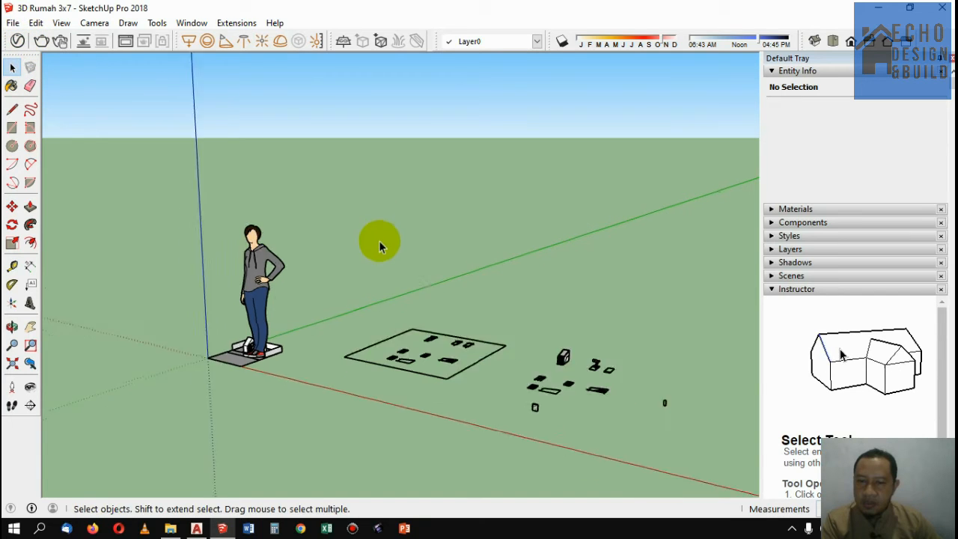
{"action": "scroll", "coordinate": [370, 316], "scroll_direction": "down", "scroll_amount": 2}
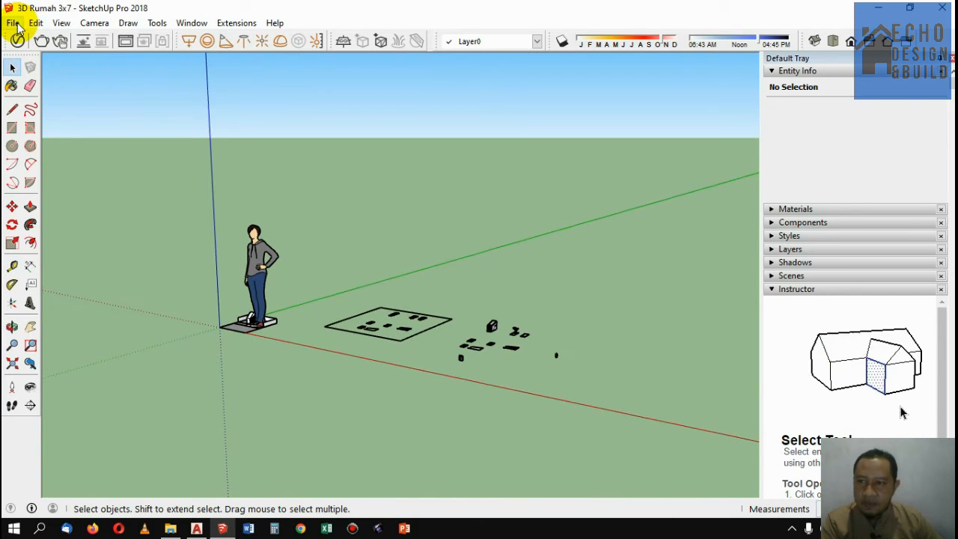
{"action": "left_click", "coordinate": [13, 23]}
{"action": "left_click", "coordinate": [47, 223]}
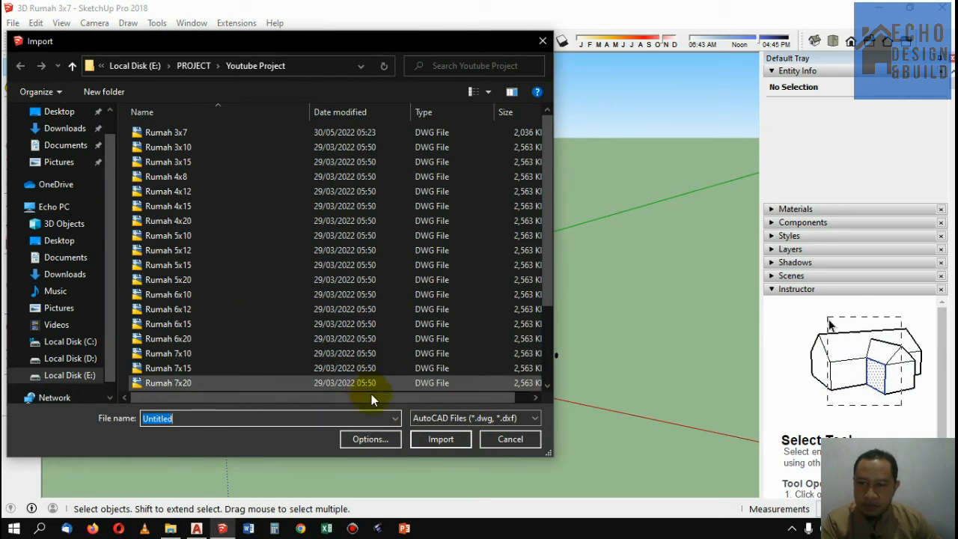
{"action": "left_click", "coordinate": [180, 132]}
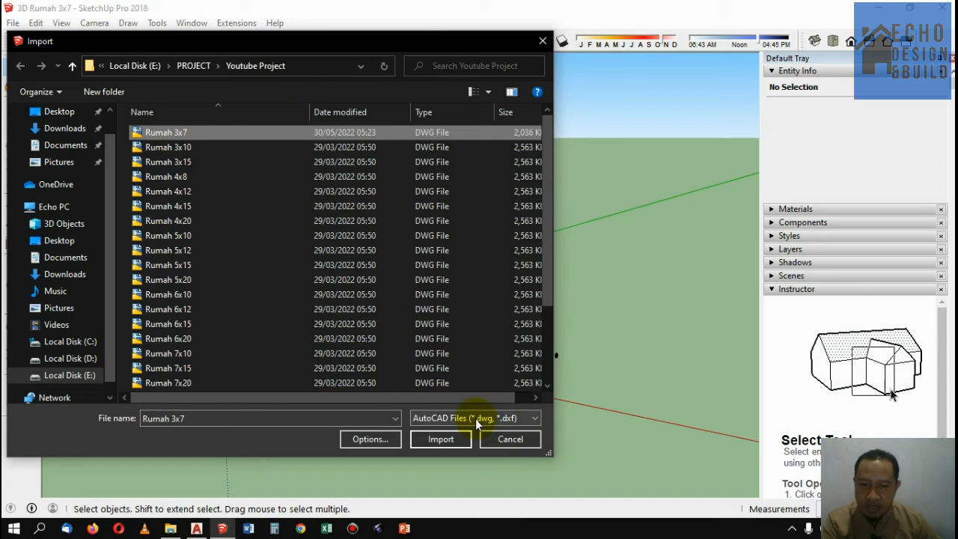
{"action": "left_click", "coordinate": [378, 439]}
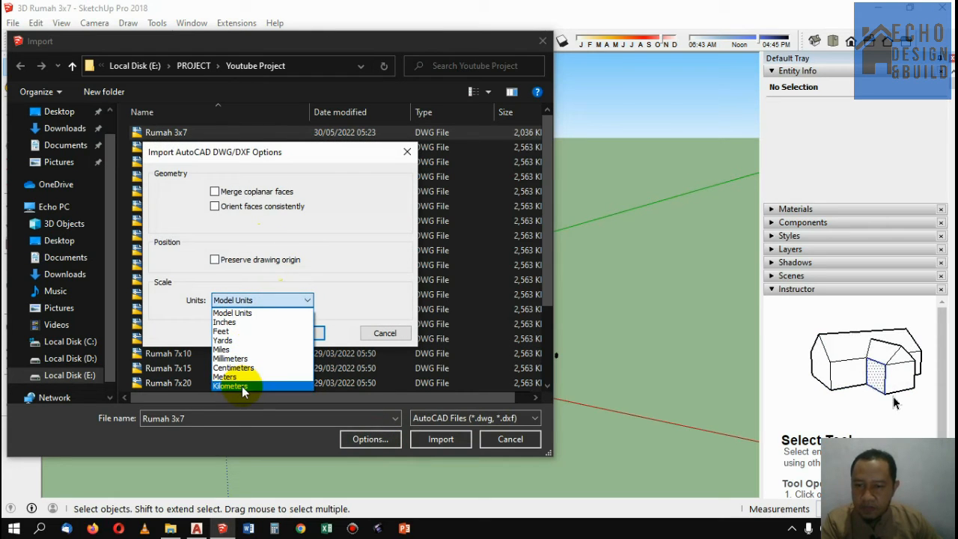
{"action": "left_click", "coordinate": [242, 382]}
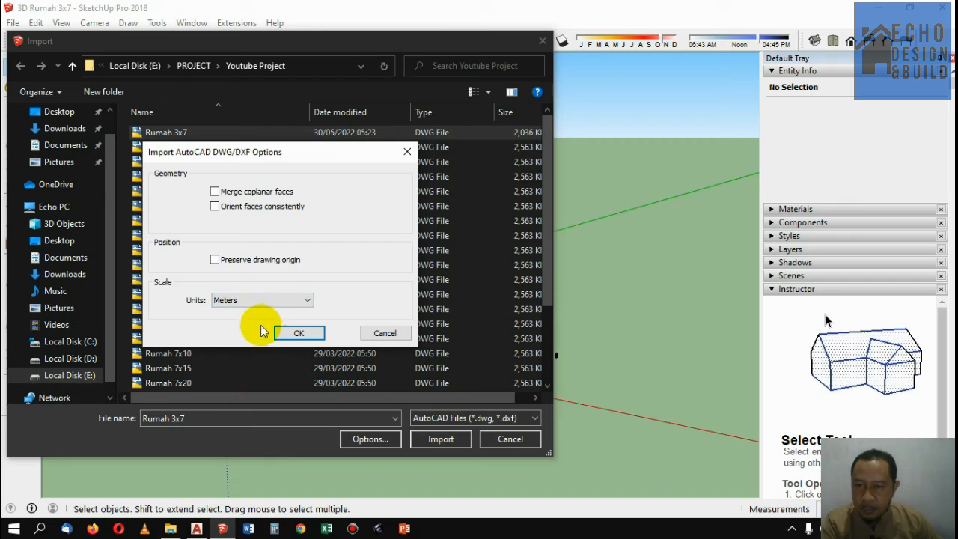
{"action": "left_click", "coordinate": [298, 334]}
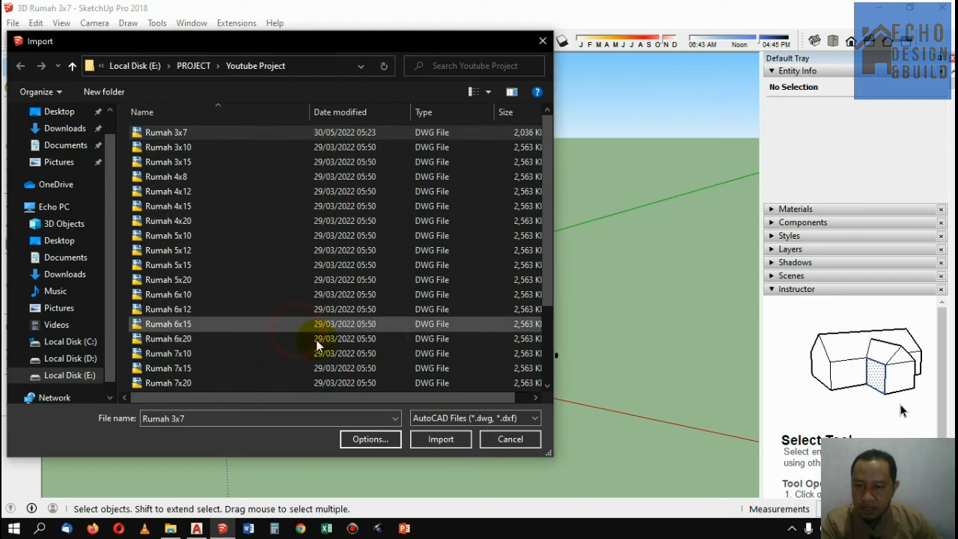
{"action": "left_click", "coordinate": [453, 442]}
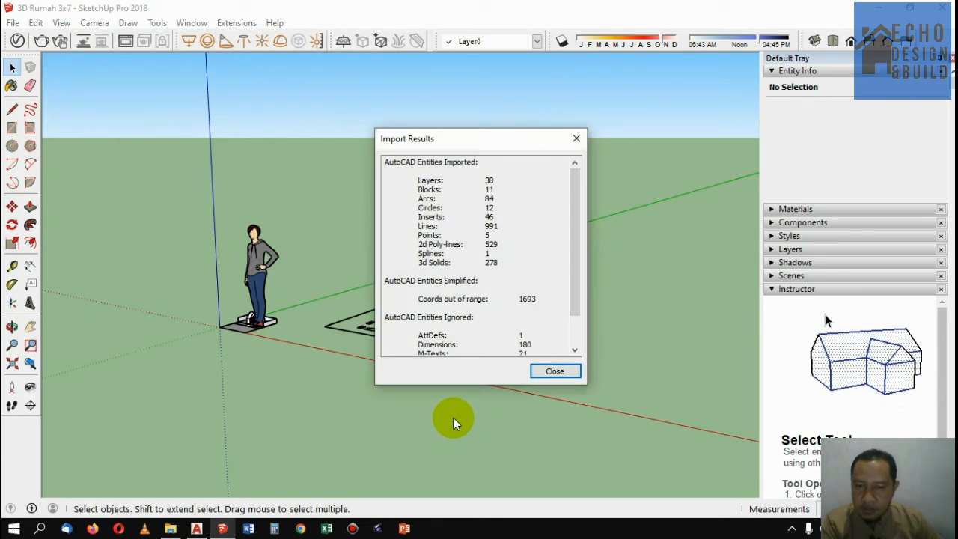
{"action": "left_click", "coordinate": [558, 372]}
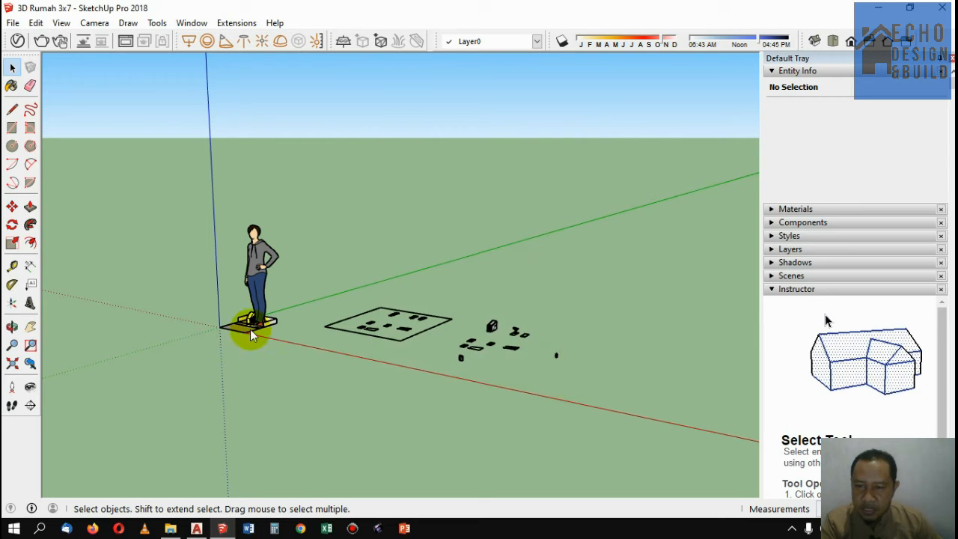
Fit the whole model in view and examine the extent of the re-imported house and plans relative to the origin
{"action": "middle_click_drag", "start_coordinate": [251, 335], "coordinate": [244, 318]}
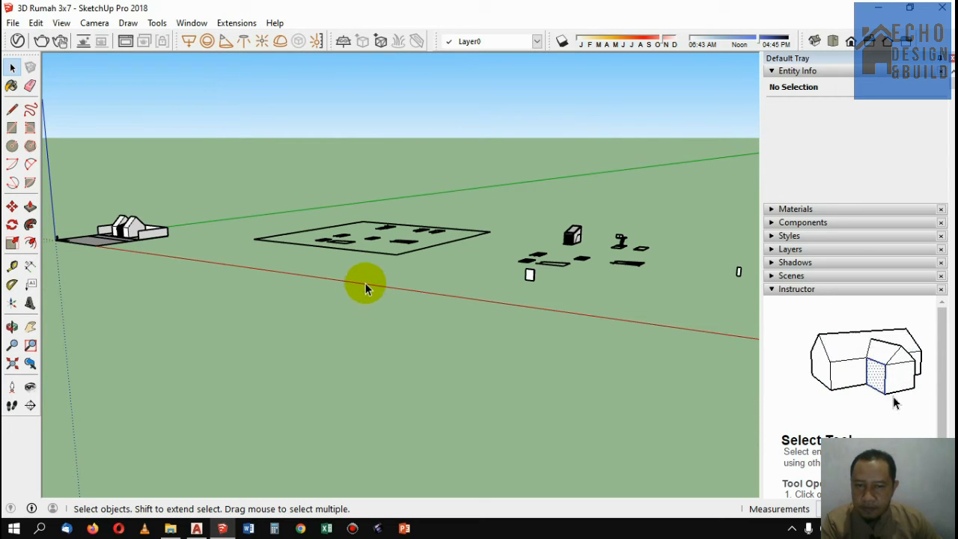
{"action": "scroll", "coordinate": [365, 284], "scroll_direction": "down", "scroll_amount": 10}
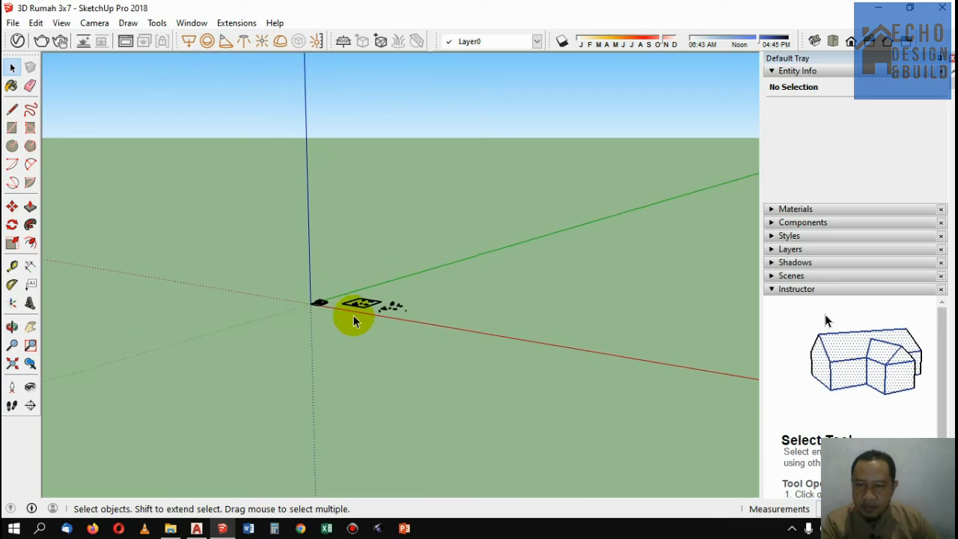
{"action": "scroll", "coordinate": [354, 316], "scroll_direction": "down", "scroll_amount": 10}
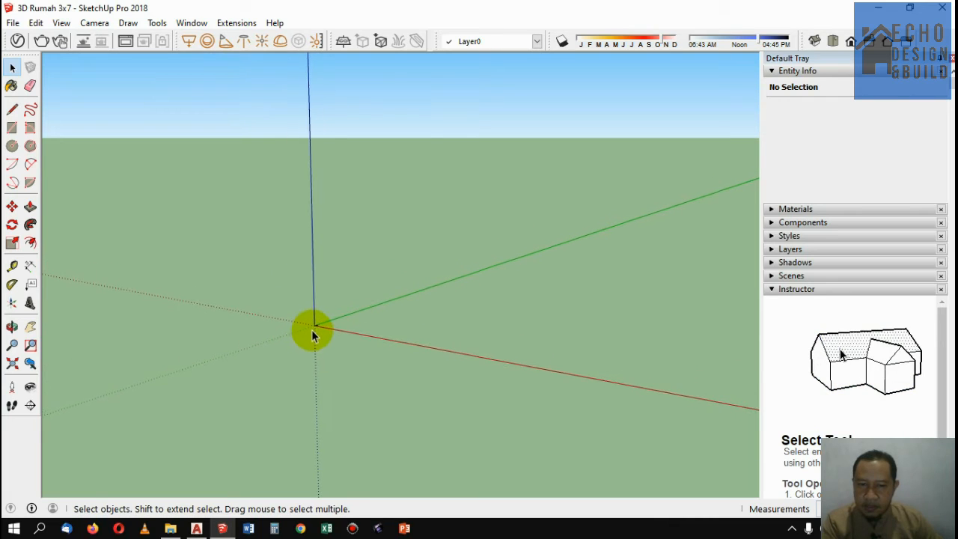
{"action": "left_click", "coordinate": [16, 364]}
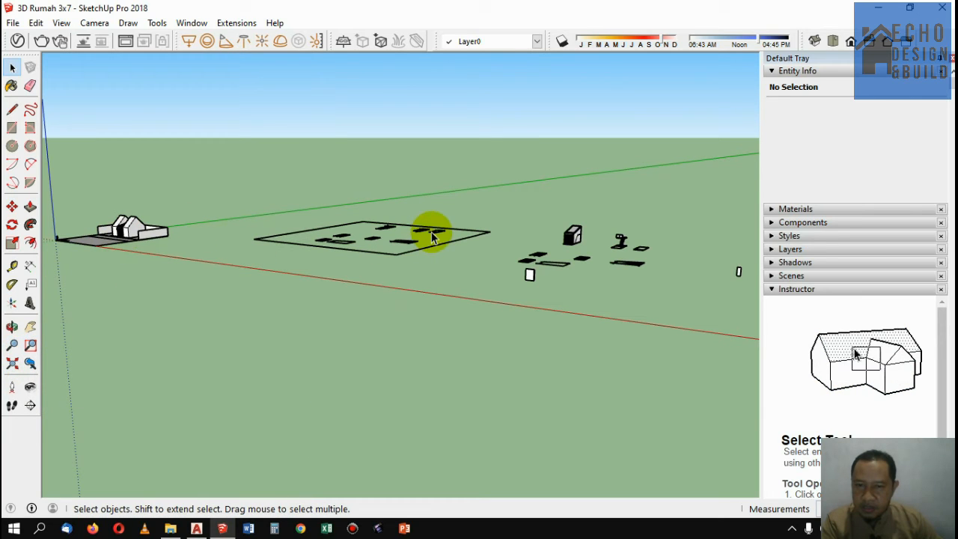
{"action": "scroll", "coordinate": [603, 241], "scroll_direction": "down", "scroll_amount": 3}
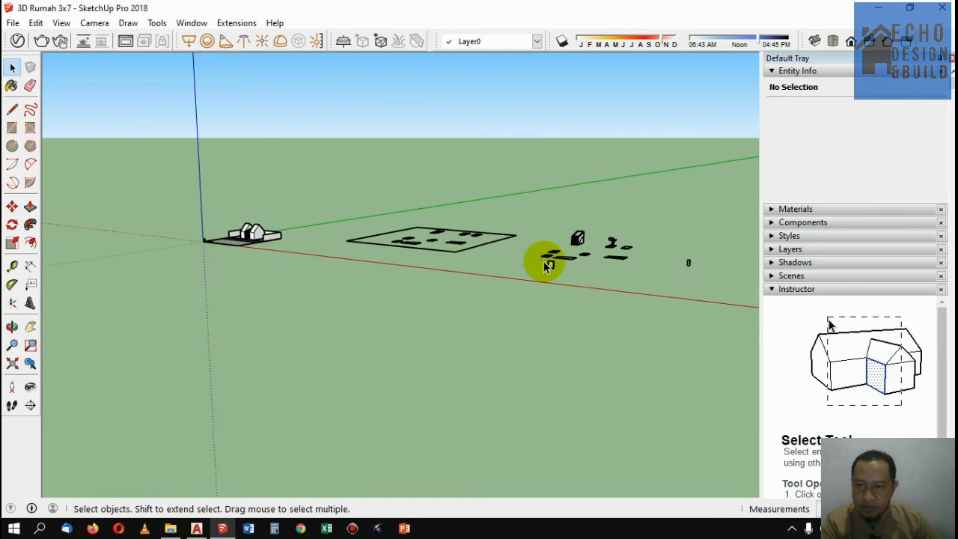
{"action": "scroll", "coordinate": [408, 240], "scroll_direction": "up", "scroll_amount": 2}
{"action": "scroll", "coordinate": [238, 226], "scroll_direction": "up", "scroll_amount": 3}
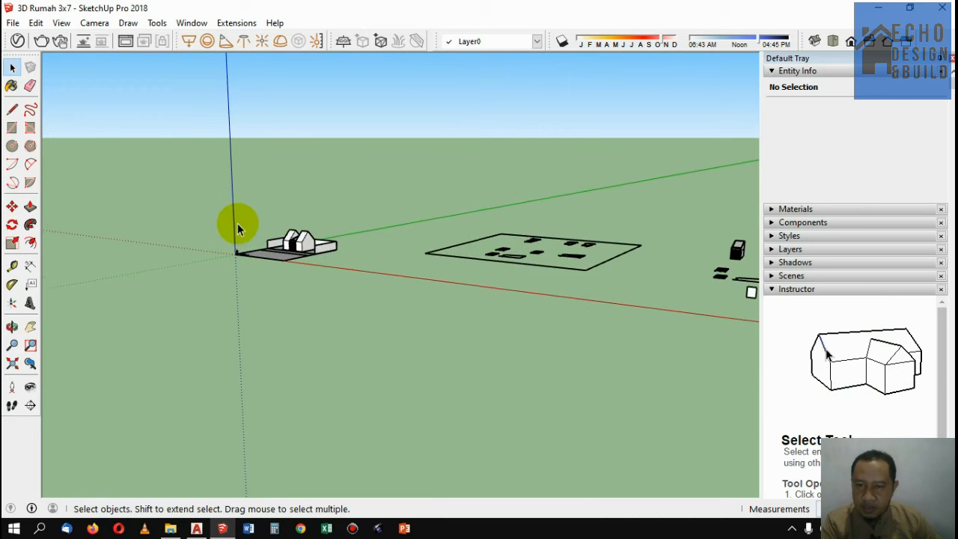
Examine the small first import lying beneath the larger re-imported model at the origin and compare their sizes
{"action": "scroll", "coordinate": [238, 229], "scroll_direction": "up", "scroll_amount": 5}
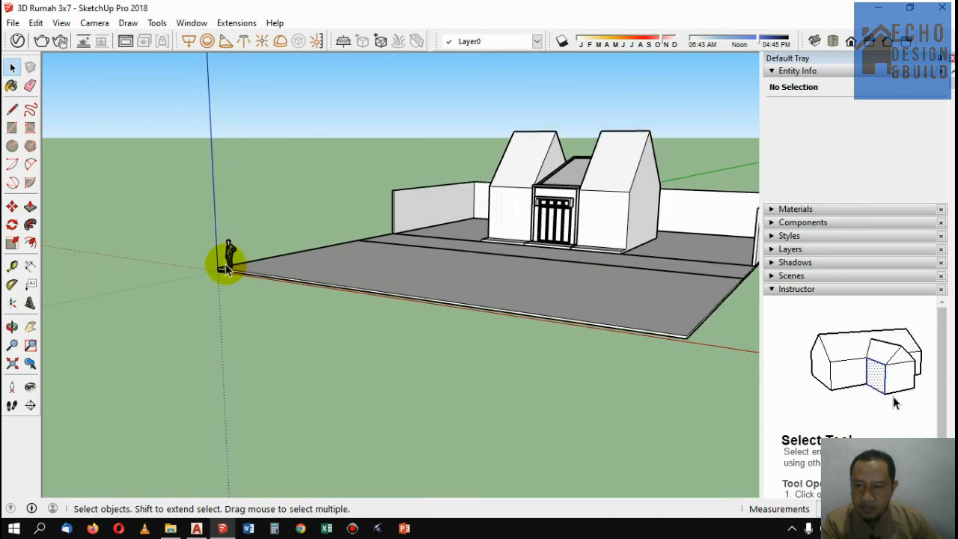
{"action": "scroll", "coordinate": [227, 269], "scroll_direction": "up", "scroll_amount": 5}
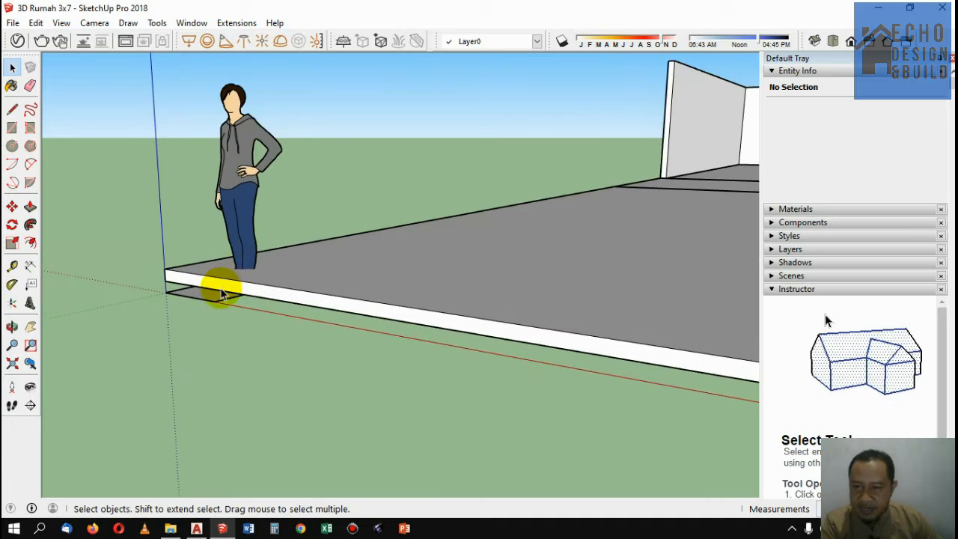
{"action": "scroll", "coordinate": [222, 294], "scroll_direction": "up", "scroll_amount": 6}
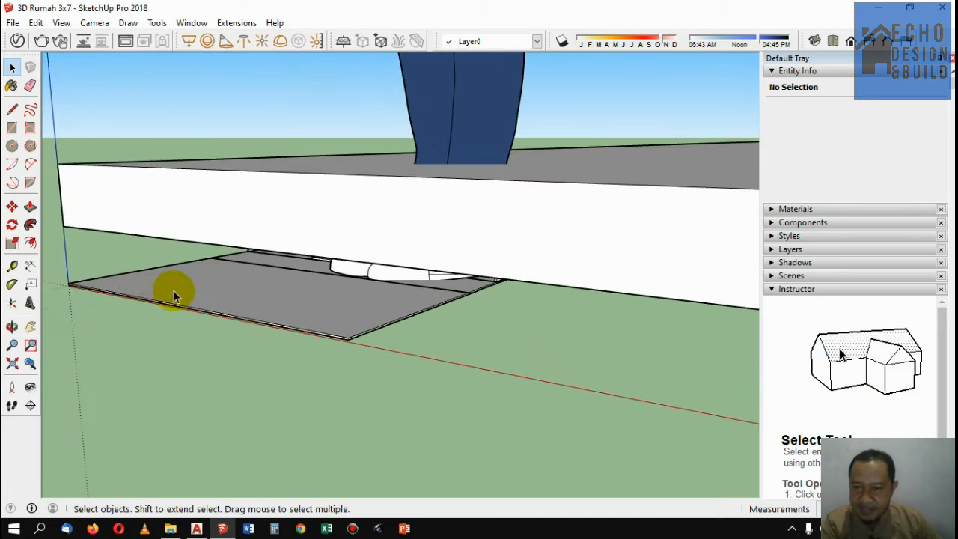
{"action": "scroll", "coordinate": [195, 284], "scroll_direction": "up", "scroll_amount": 3}
{"action": "scroll", "coordinate": [218, 275], "scroll_direction": "down", "scroll_amount": 4}
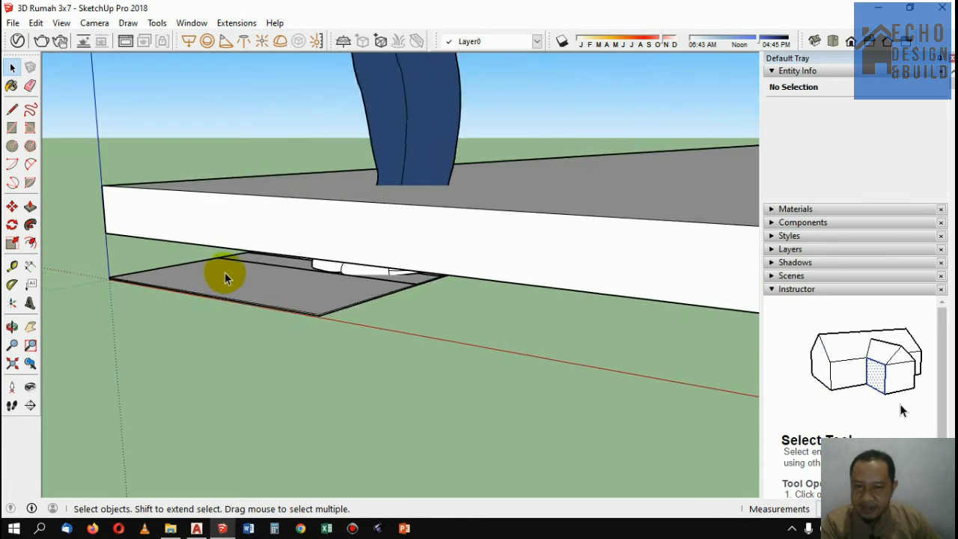
{"action": "scroll", "coordinate": [225, 277], "scroll_direction": "down", "scroll_amount": 7}
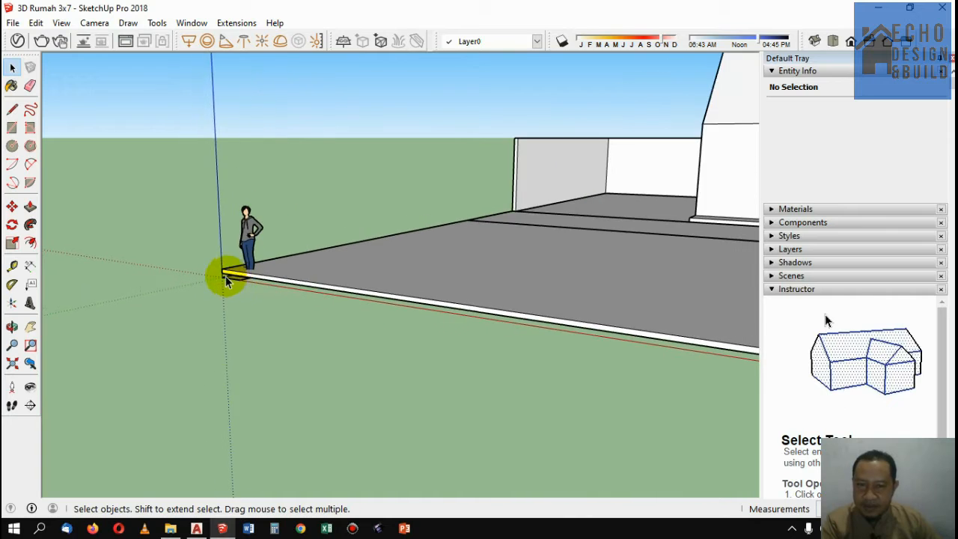
{"action": "scroll", "coordinate": [227, 281], "scroll_direction": "down", "scroll_amount": 6}
Move the larger Rumah 3x7 import away from the origin to separate it from the smaller import
{"action": "left_click", "coordinate": [385, 246]}
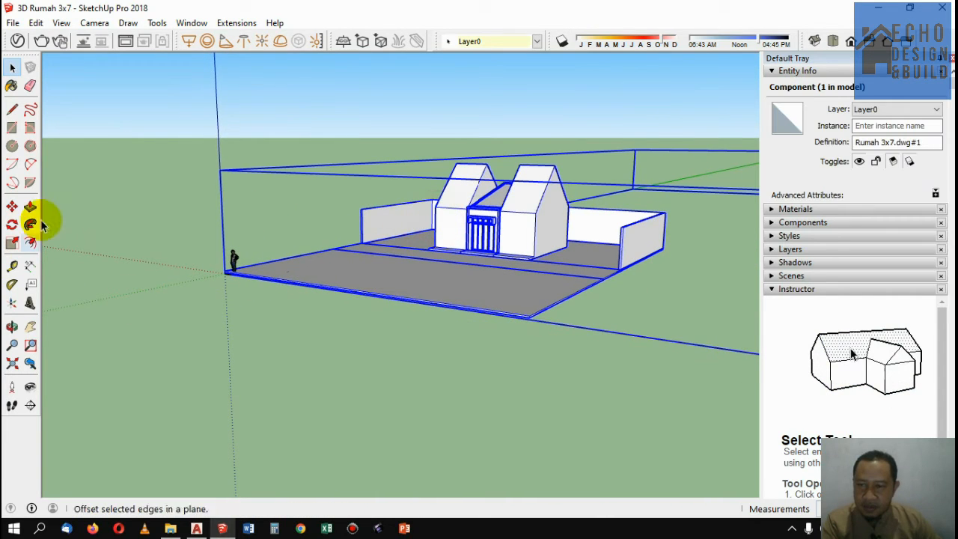
{"action": "left_click", "coordinate": [12, 206]}
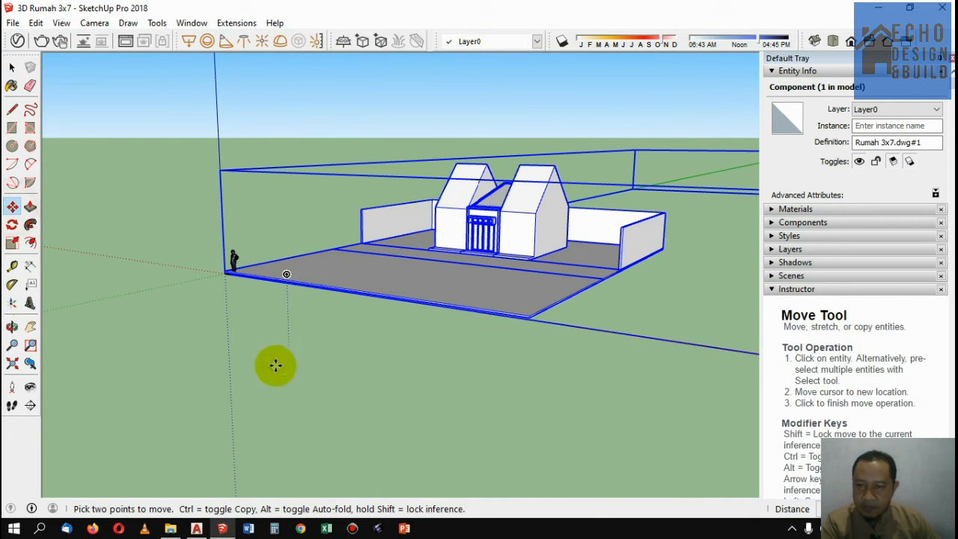
{"action": "left_click", "coordinate": [217, 369]}
{"action": "left_click", "coordinate": [437, 342]}
{"action": "left_click", "coordinate": [246, 267]}
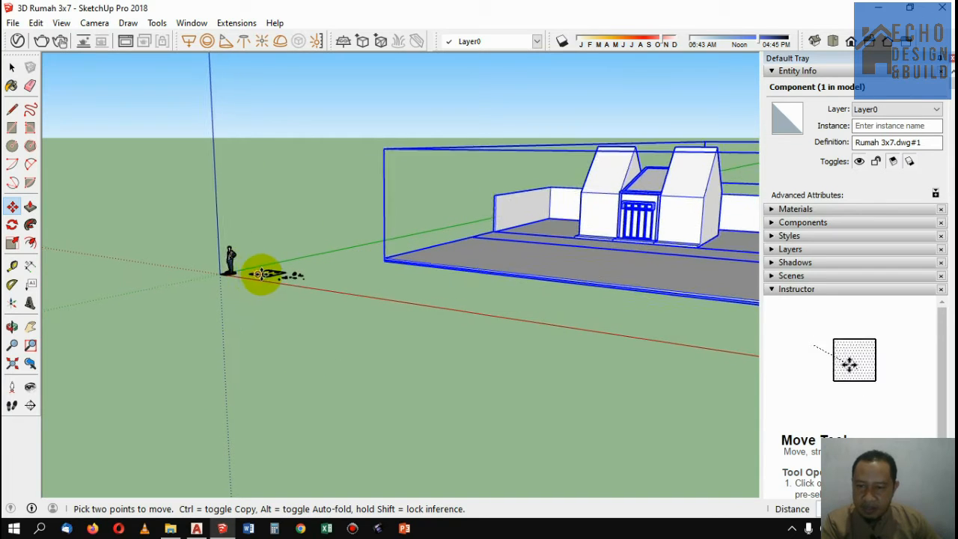
Delete the small, wrongly scaled Rumah 3x7 import beside the human figure at the origin
{"action": "scroll", "coordinate": [261, 273], "scroll_direction": "up", "scroll_amount": 8}
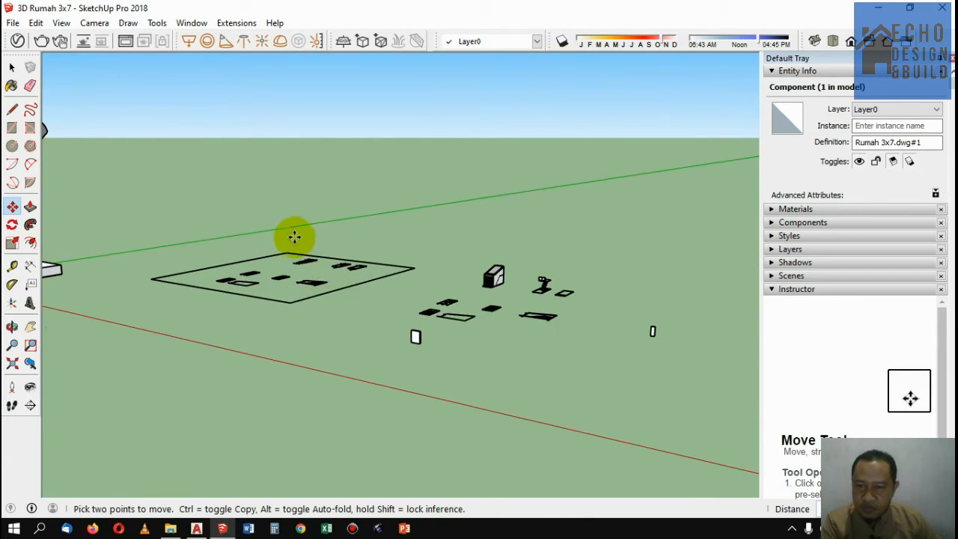
{"action": "scroll", "coordinate": [270, 283], "scroll_direction": "down", "scroll_amount": 6}
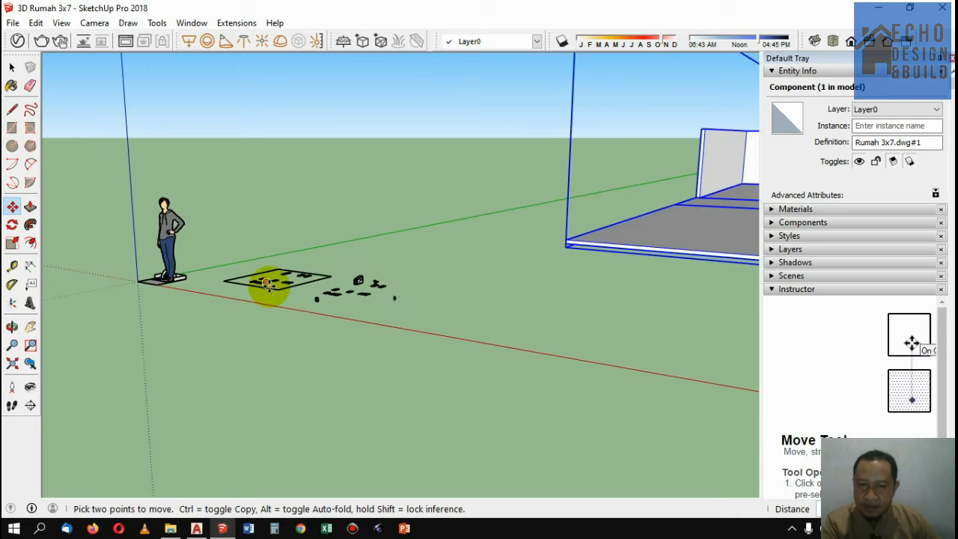
{"action": "scroll", "coordinate": [269, 283], "scroll_direction": "down", "scroll_amount": 3}
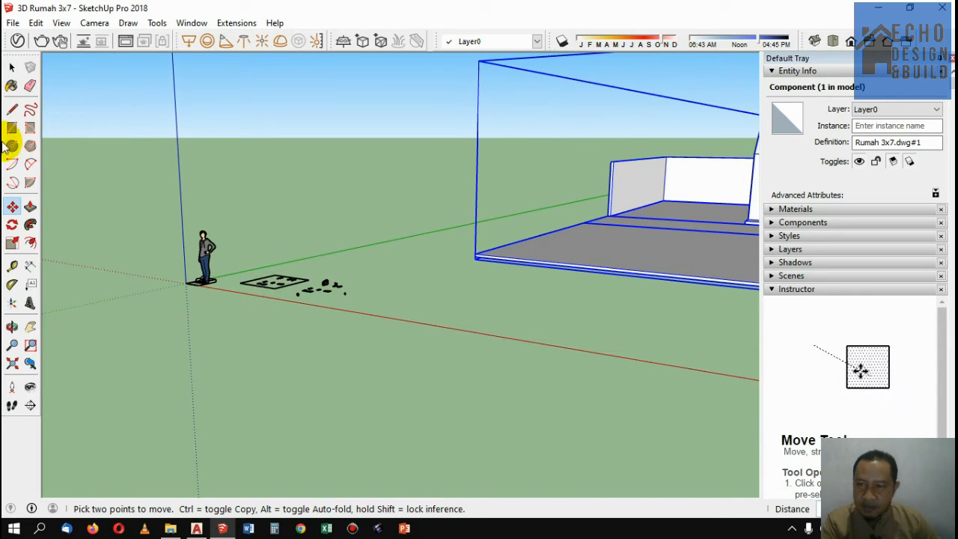
{"action": "left_click", "coordinate": [12, 68]}
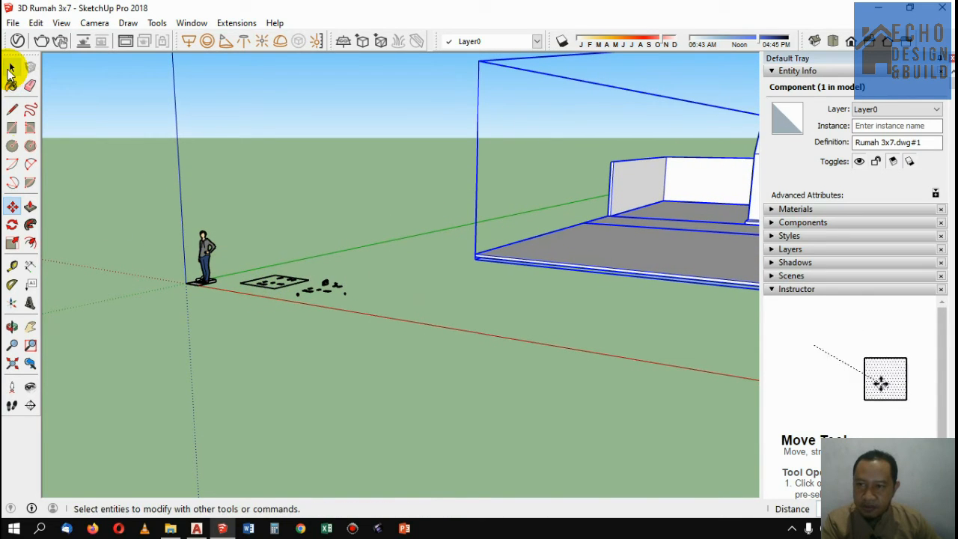
{"action": "left_click", "coordinate": [263, 281]}
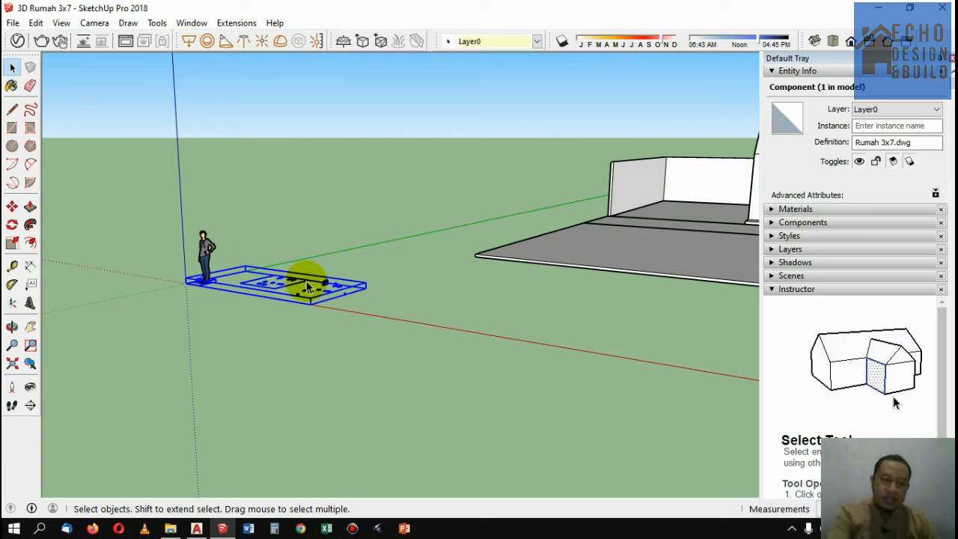
{"action": "key", "text": "Delete"}
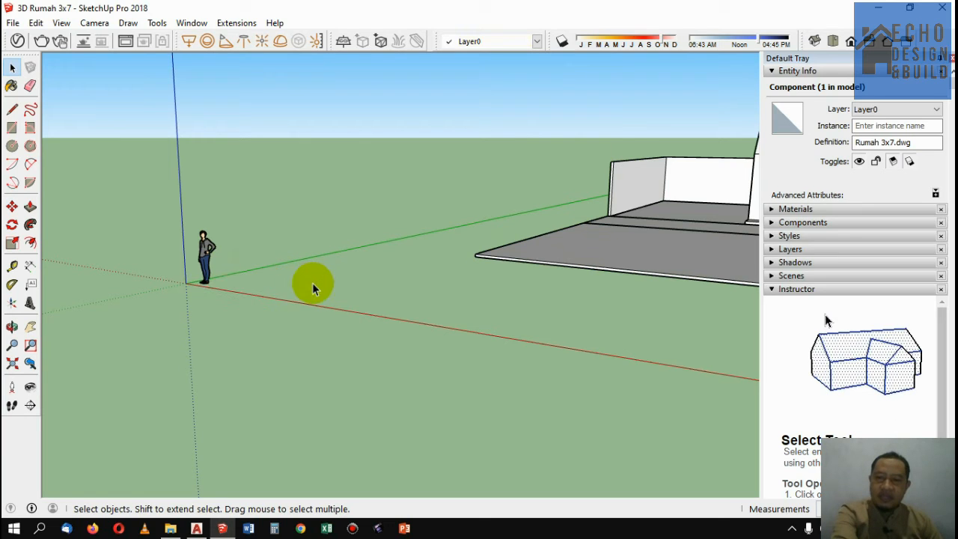
Review the scale units offered in the AutoCAD import options, keep Meters, and cancel without importing
{"action": "left_click", "coordinate": [13, 22]}
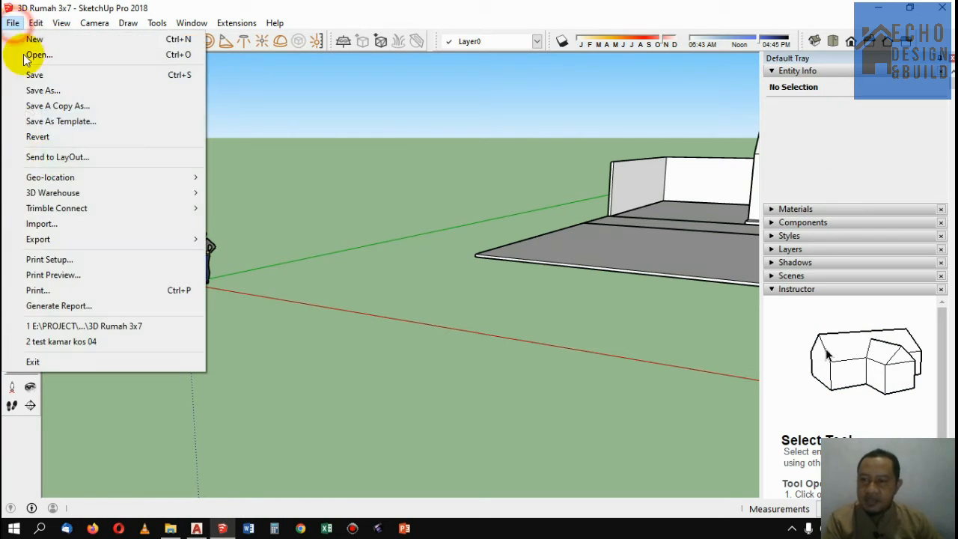
{"action": "left_click", "coordinate": [50, 223]}
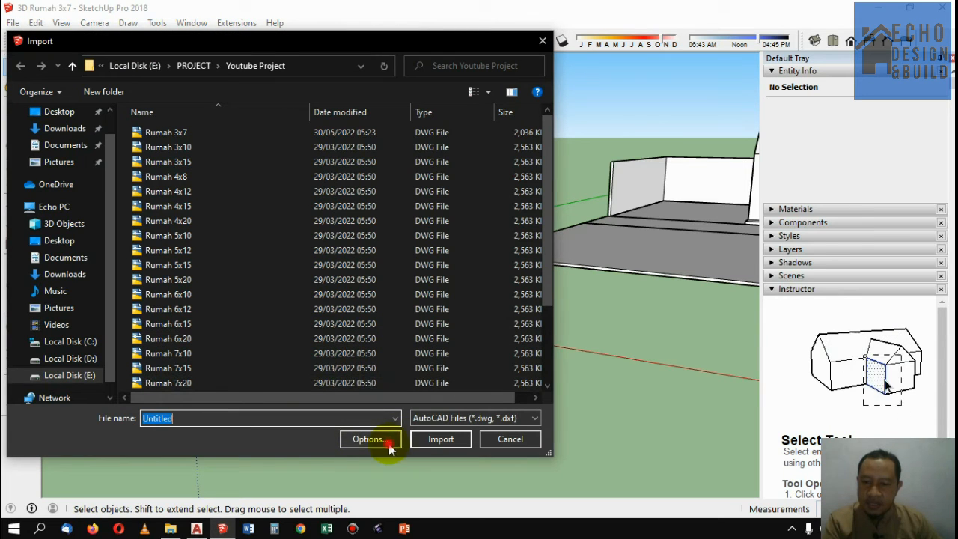
{"action": "left_click", "coordinate": [378, 440]}
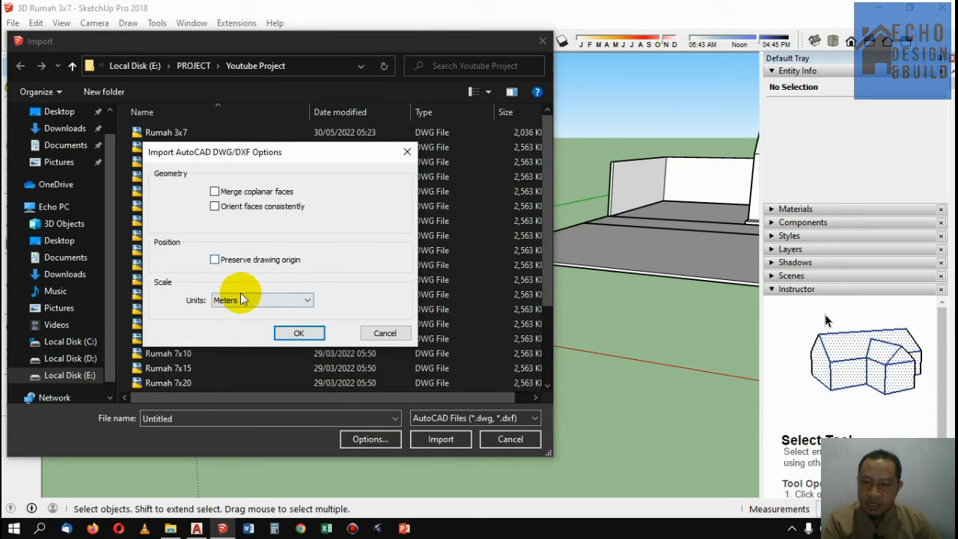
{"action": "left_click", "coordinate": [305, 300]}
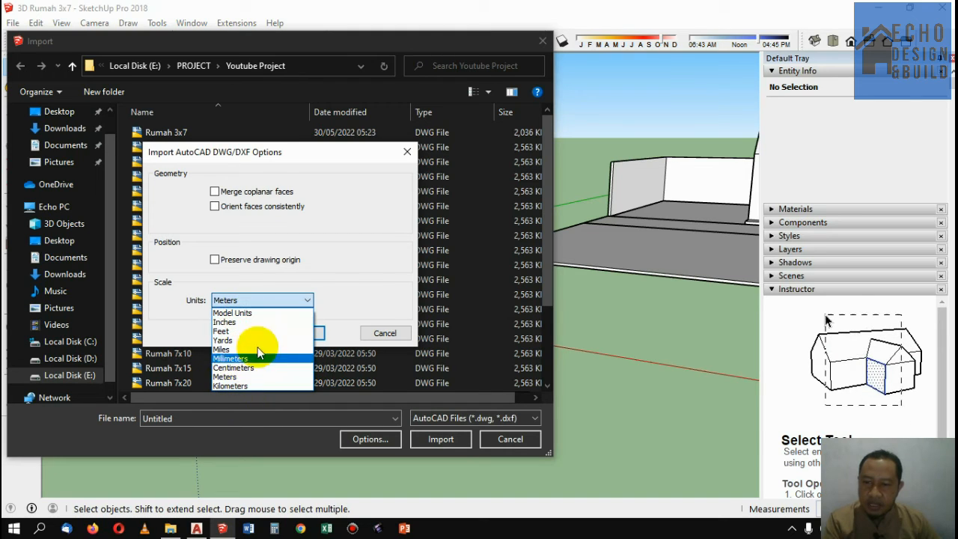
{"action": "left_click", "coordinate": [385, 275]}
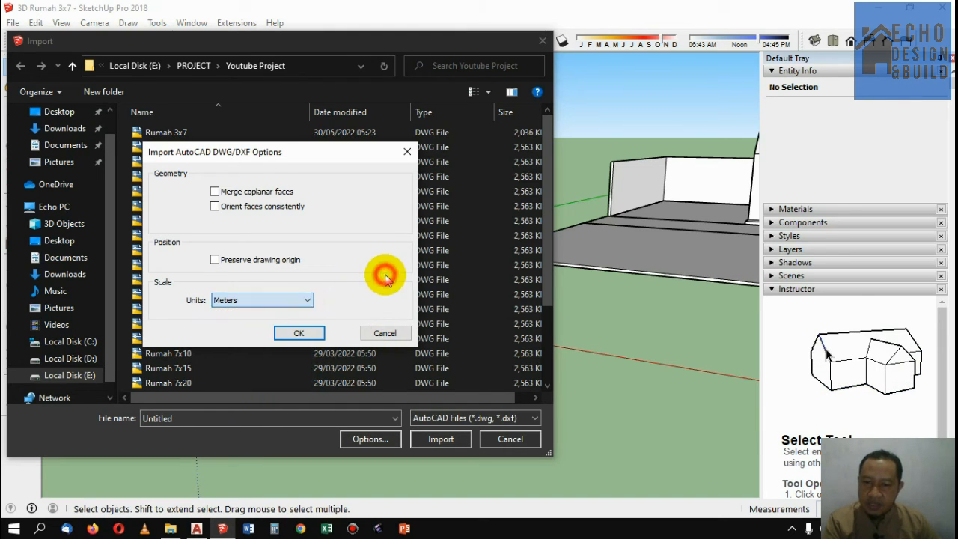
{"action": "left_click", "coordinate": [401, 337]}
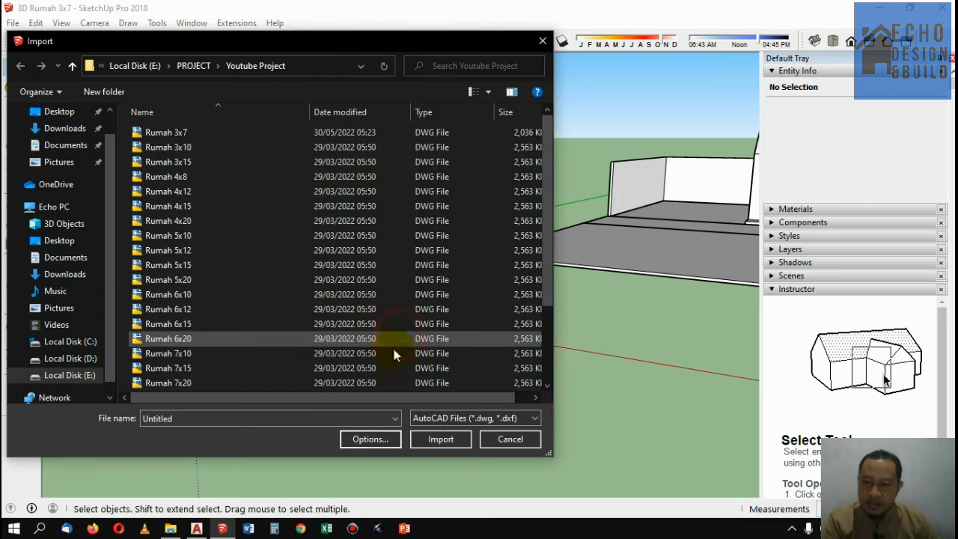
{"action": "left_click", "coordinate": [496, 439]}
Move the remaining Rumah 3x7 import by the lower front corner of its ground slab onto the axes origin
{"action": "scroll", "coordinate": [393, 260], "scroll_direction": "down", "scroll_amount": 10}
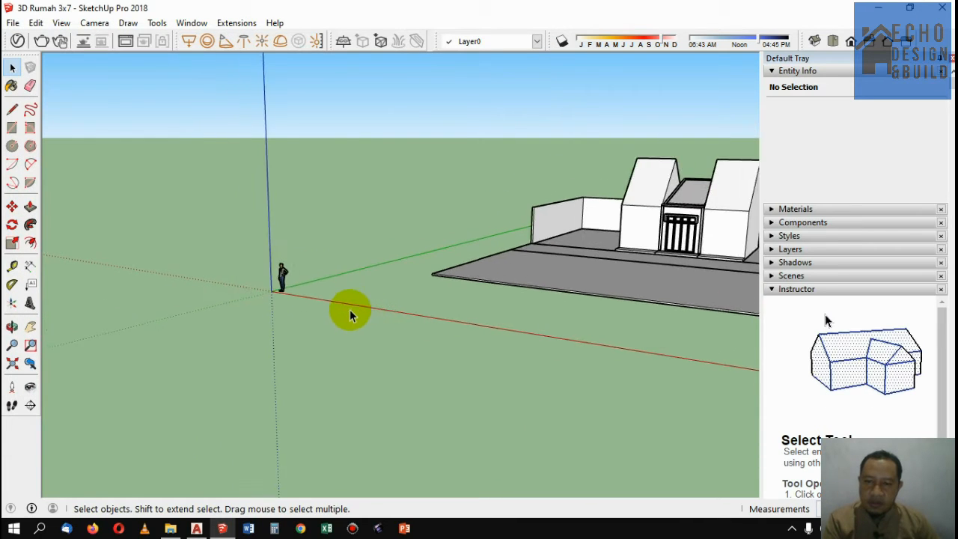
{"action": "scroll", "coordinate": [314, 304], "scroll_direction": "up", "scroll_amount": 8}
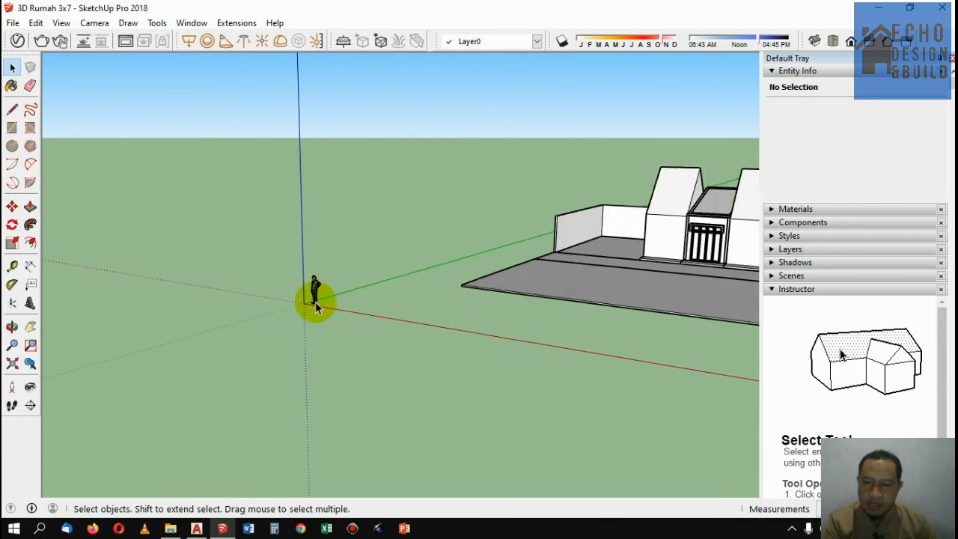
{"action": "left_click", "coordinate": [538, 283]}
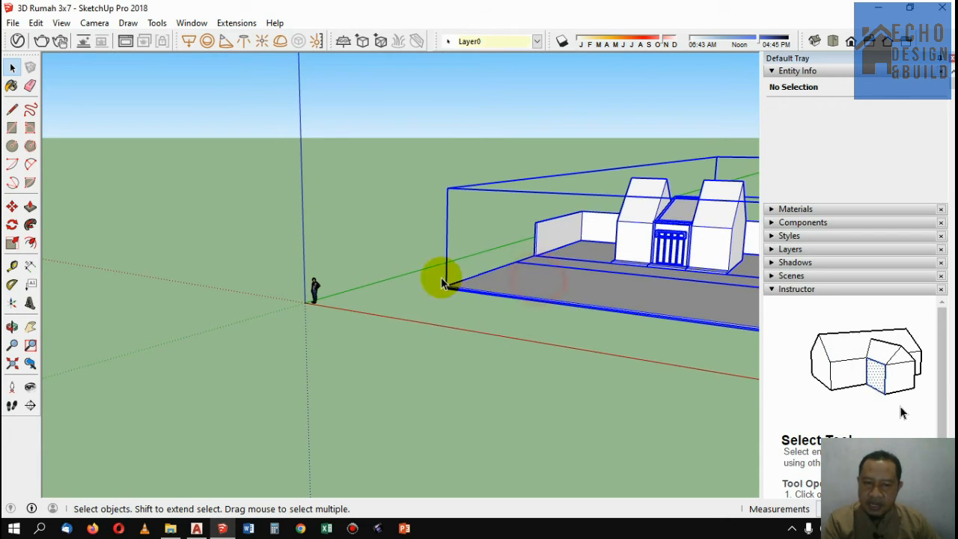
{"action": "scroll", "coordinate": [521, 244], "scroll_direction": "down", "scroll_amount": 2}
{"action": "scroll", "coordinate": [522, 246], "scroll_direction": "down", "scroll_amount": 4}
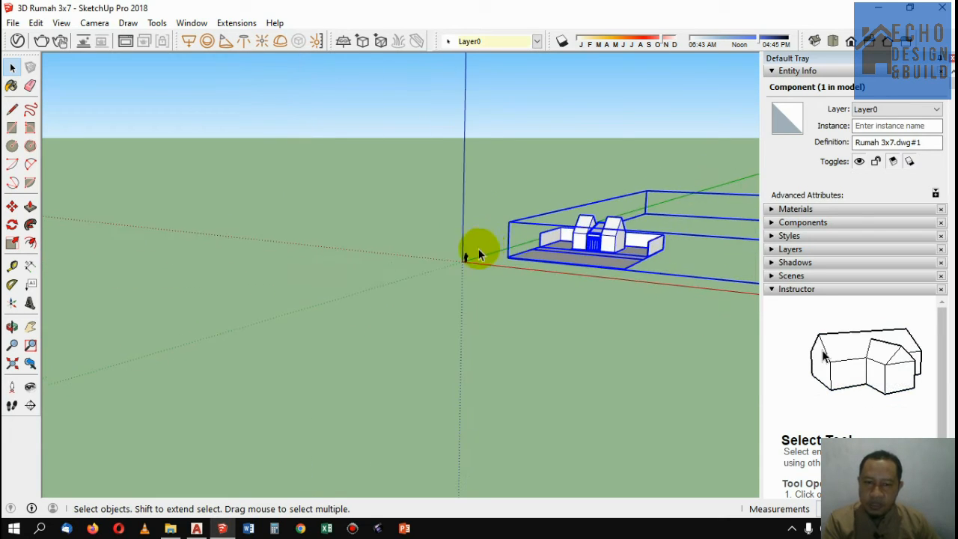
{"action": "scroll", "coordinate": [604, 254], "scroll_direction": "up", "scroll_amount": 8}
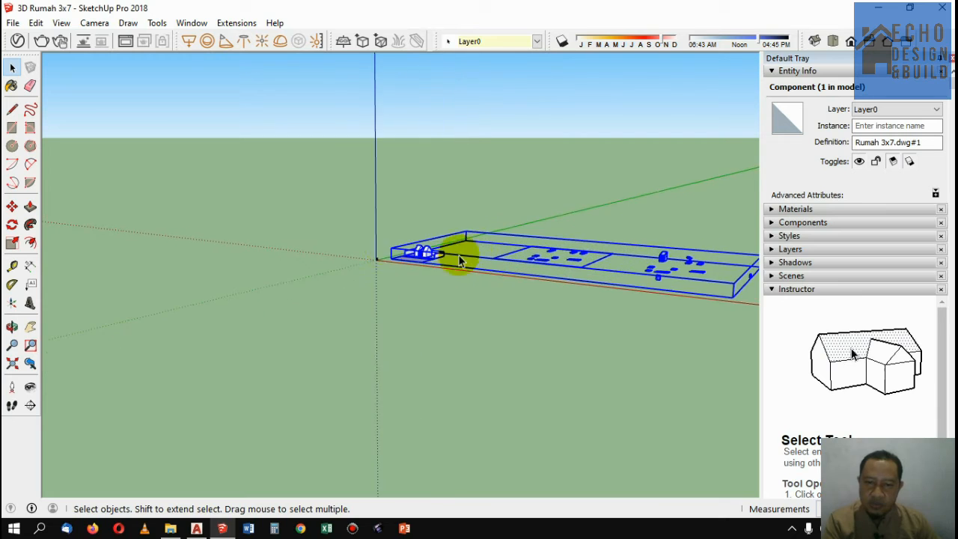
{"action": "scroll", "coordinate": [344, 252], "scroll_direction": "up", "scroll_amount": 1}
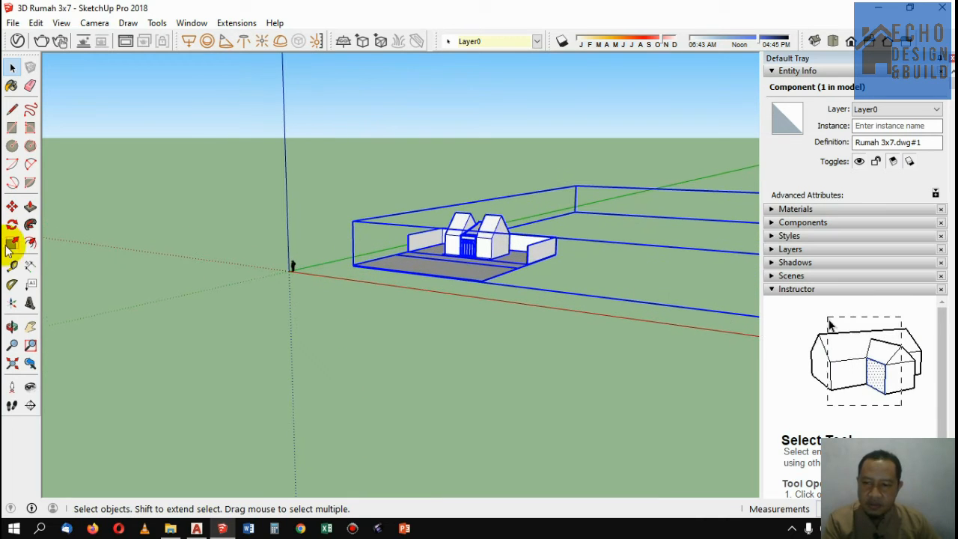
{"action": "left_click", "coordinate": [11, 206]}
{"action": "scroll", "coordinate": [342, 262], "scroll_direction": "up", "scroll_amount": 6}
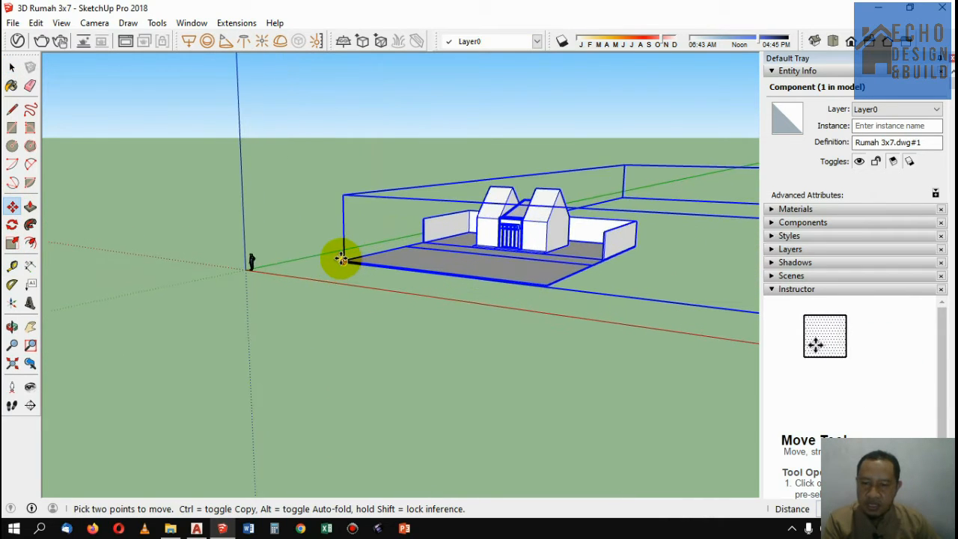
{"action": "scroll", "coordinate": [342, 271], "scroll_direction": "up", "scroll_amount": 5}
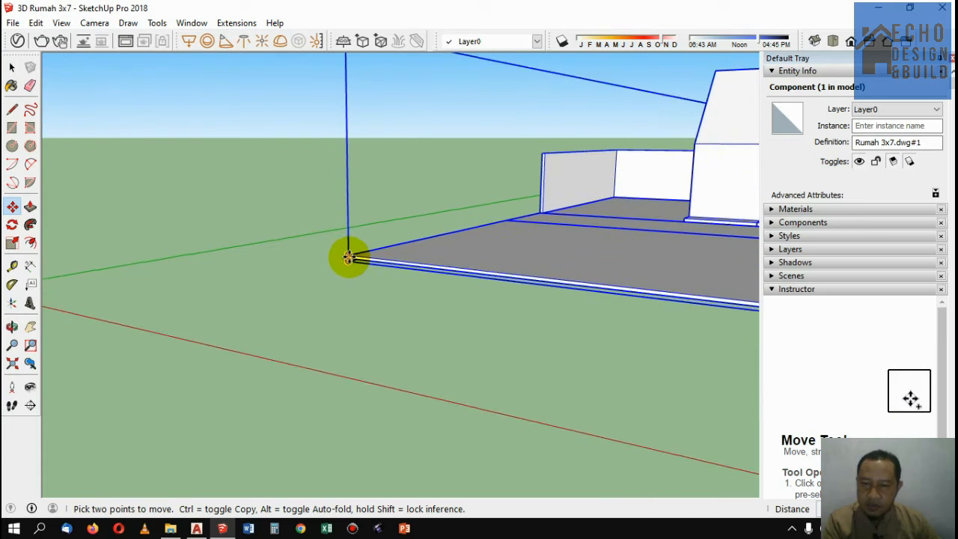
{"action": "scroll", "coordinate": [347, 262], "scroll_direction": "up", "scroll_amount": 2}
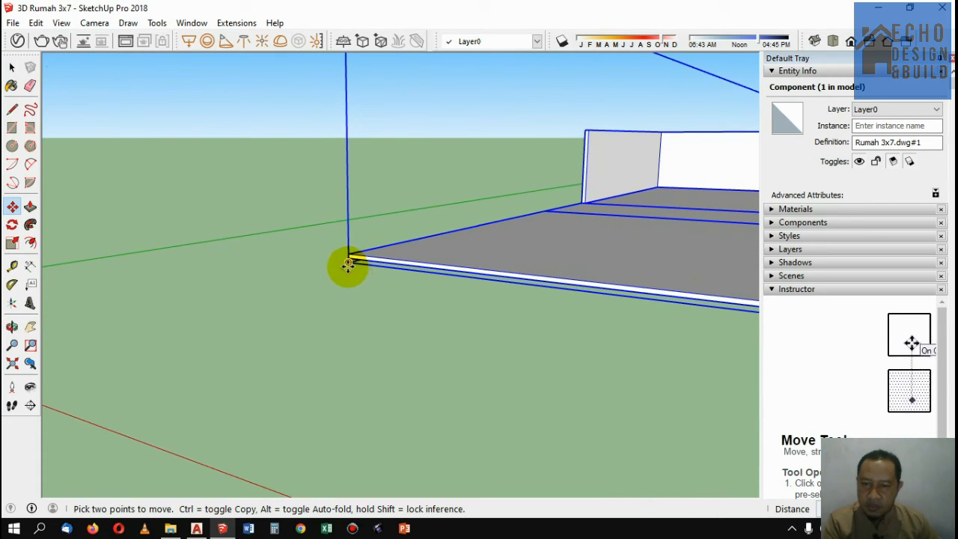
{"action": "left_click", "coordinate": [347, 263]}
{"action": "scroll", "coordinate": [514, 285], "scroll_direction": "down", "scroll_amount": 8}
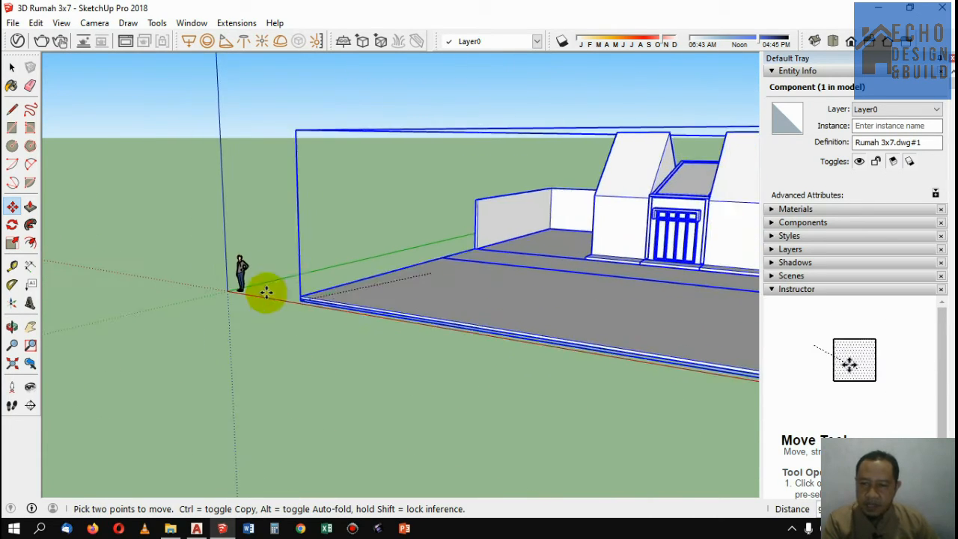
{"action": "scroll", "coordinate": [205, 298], "scroll_direction": "up", "scroll_amount": 5}
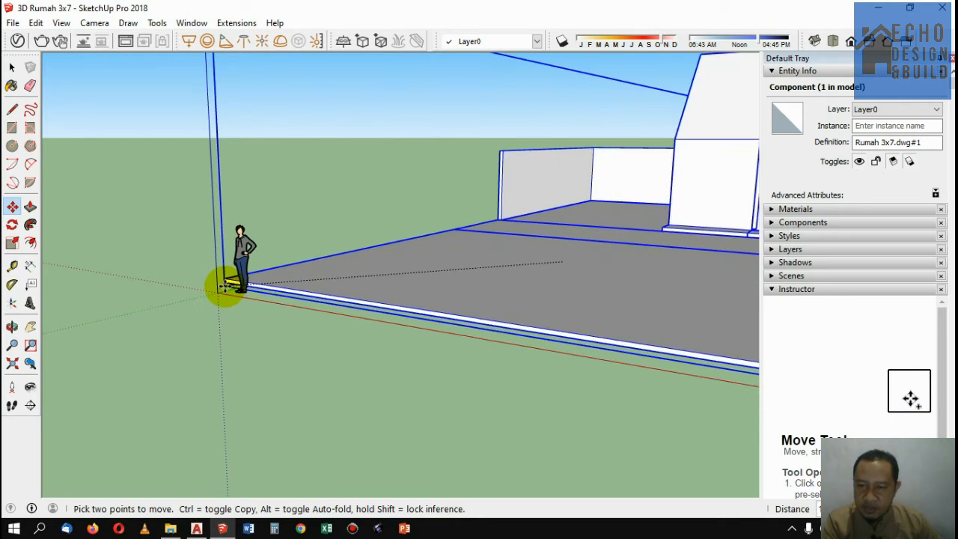
{"action": "left_click", "coordinate": [219, 292]}
{"action": "left_click", "coordinate": [12, 67]}
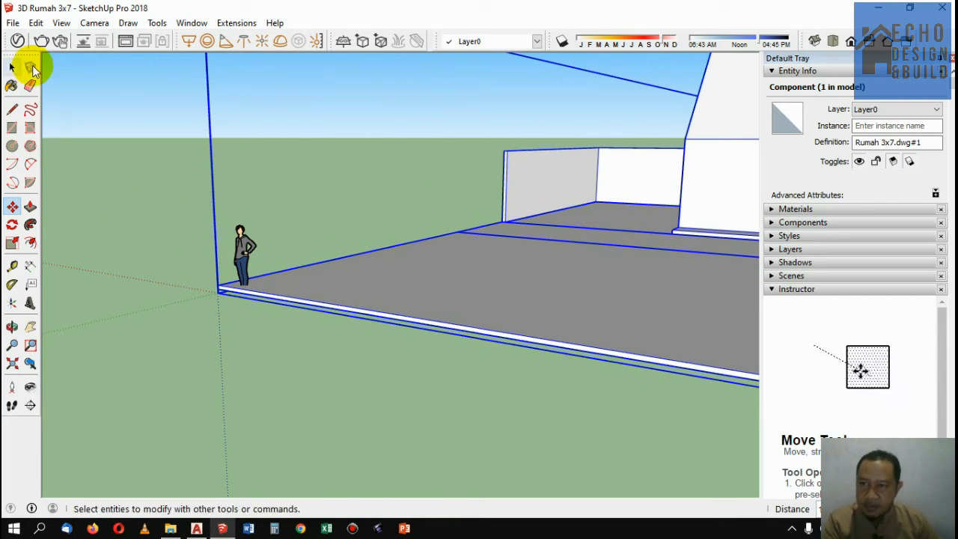
{"action": "left_click", "coordinate": [18, 68]}
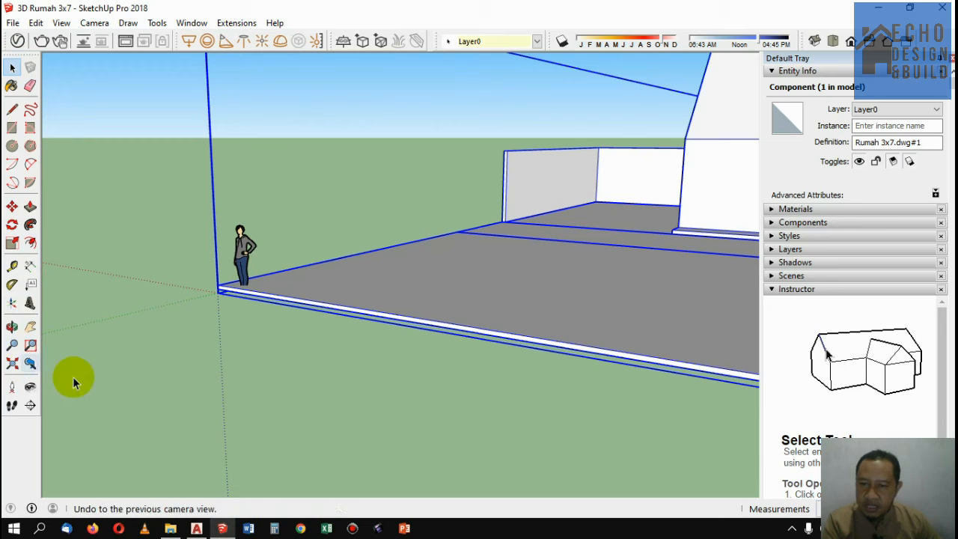
Measure the width of the middle step in front of the entrance door with the Tape Measure tool
{"action": "scroll", "coordinate": [73, 376], "scroll_direction": "down", "scroll_amount": 1}
{"action": "scroll", "coordinate": [318, 353], "scroll_direction": "down", "scroll_amount": 3}
{"action": "scroll", "coordinate": [501, 300], "scroll_direction": "down", "scroll_amount": 3}
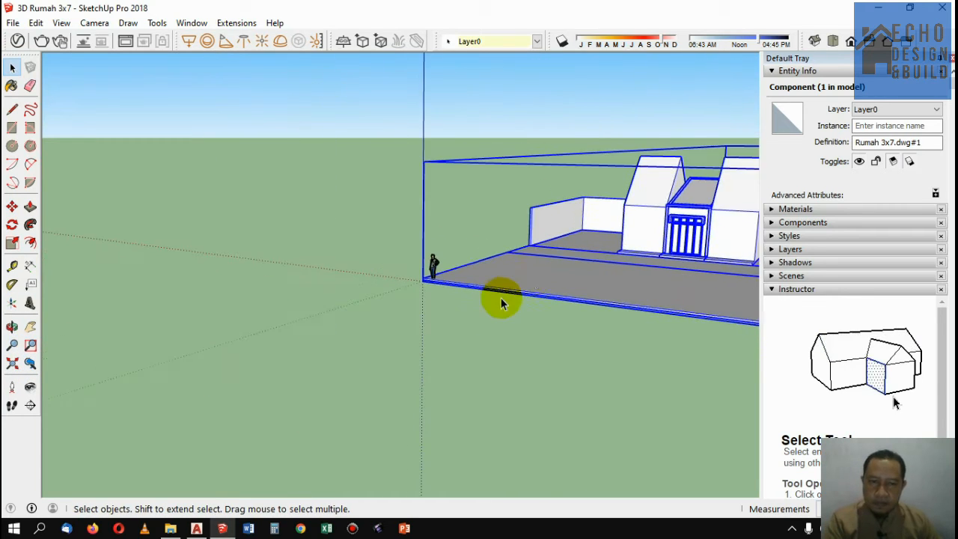
{"action": "scroll", "coordinate": [458, 308], "scroll_direction": "up", "scroll_amount": 10}
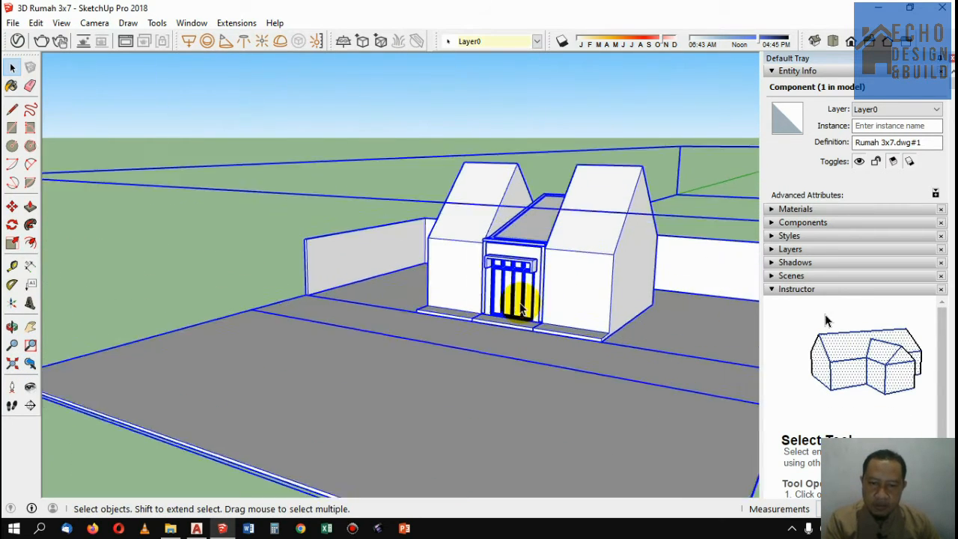
{"action": "scroll", "coordinate": [466, 333], "scroll_direction": "up", "scroll_amount": 3}
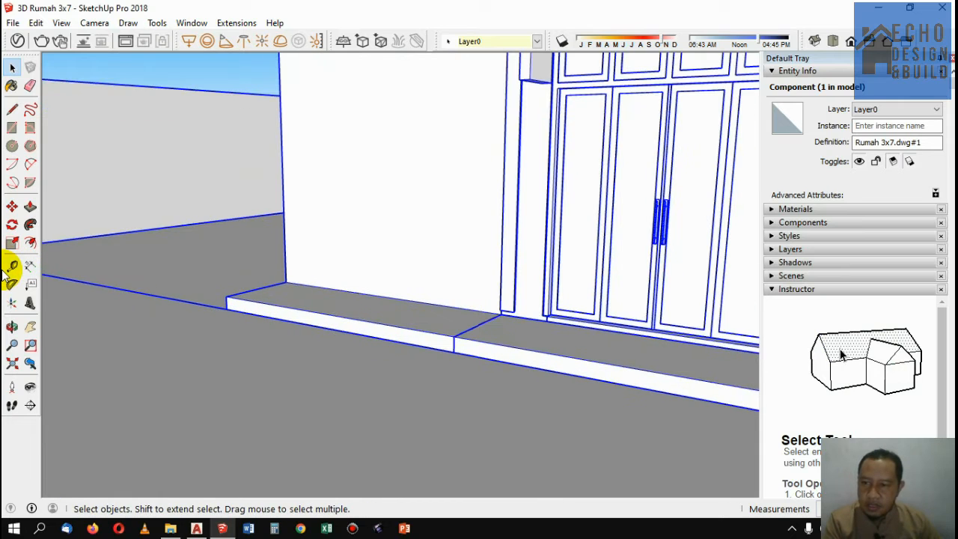
{"action": "left_click", "coordinate": [12, 267]}
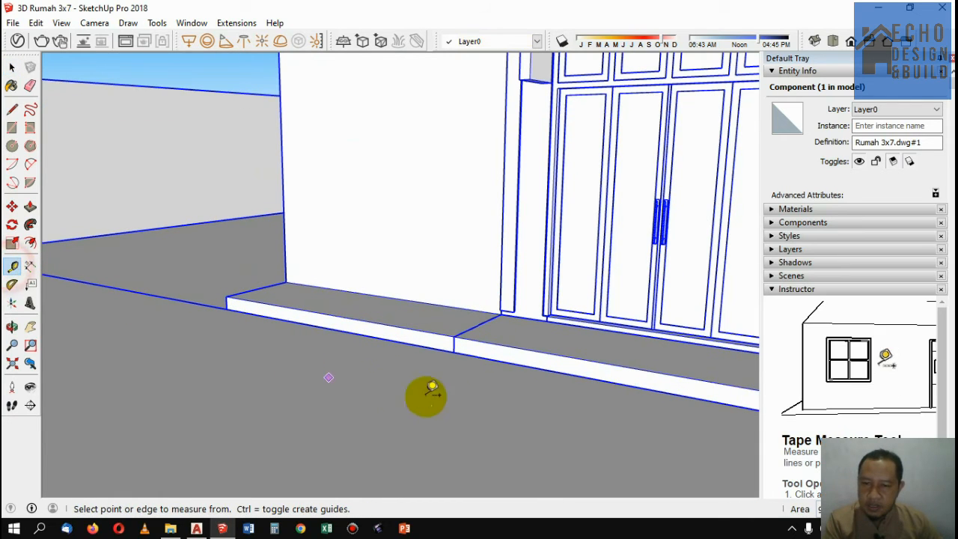
{"action": "left_click", "coordinate": [454, 349]}
{"action": "scroll", "coordinate": [370, 329], "scroll_direction": "down", "scroll_amount": 5}
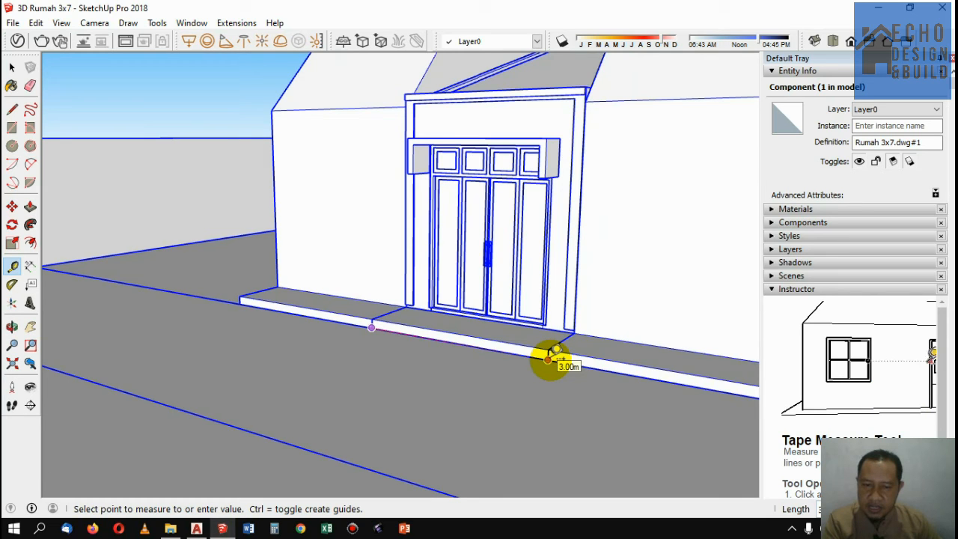
{"action": "scroll", "coordinate": [553, 356], "scroll_direction": "down", "scroll_amount": 6}
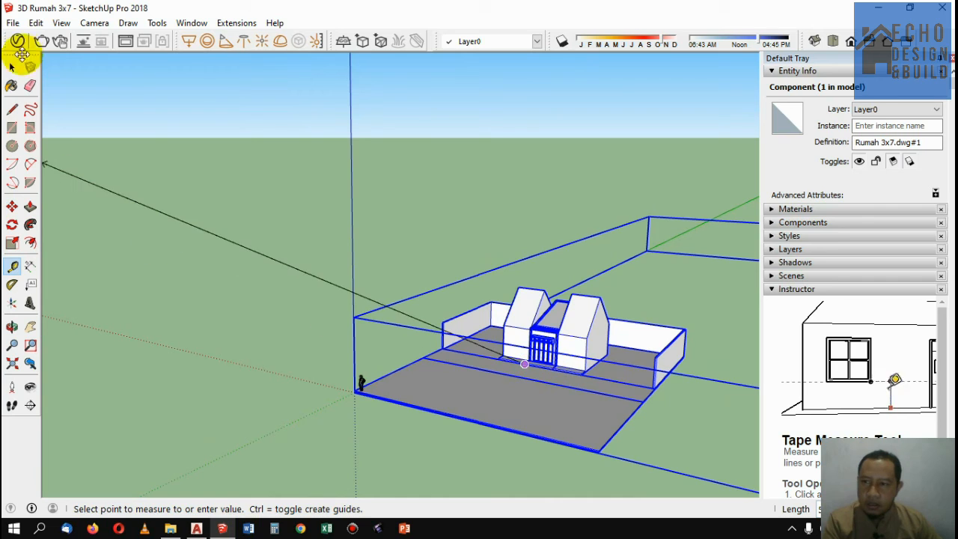
{"action": "left_click", "coordinate": [13, 67]}
Delete the human figure standing at the axes origin and clear the selection
{"action": "scroll", "coordinate": [356, 375], "scroll_direction": "up", "scroll_amount": 6}
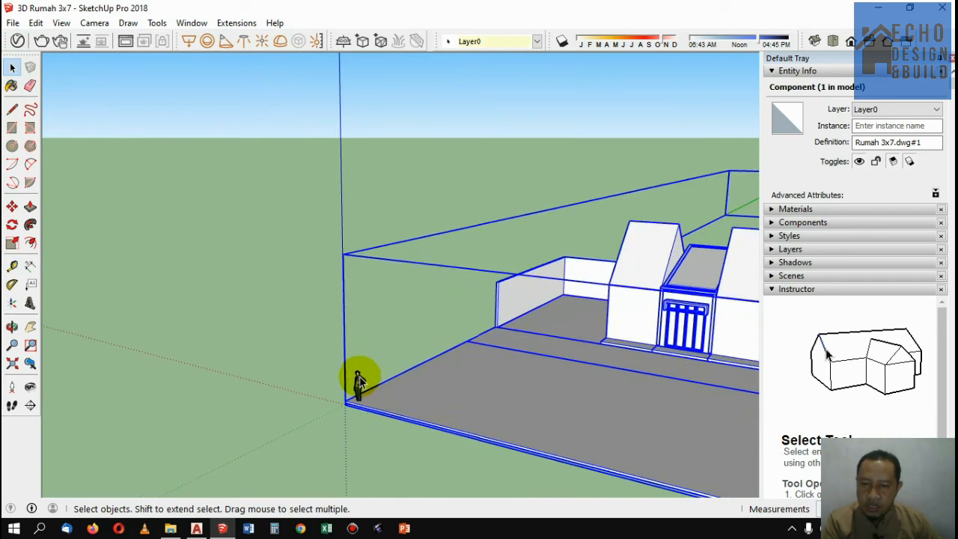
{"action": "left_click", "coordinate": [360, 382]}
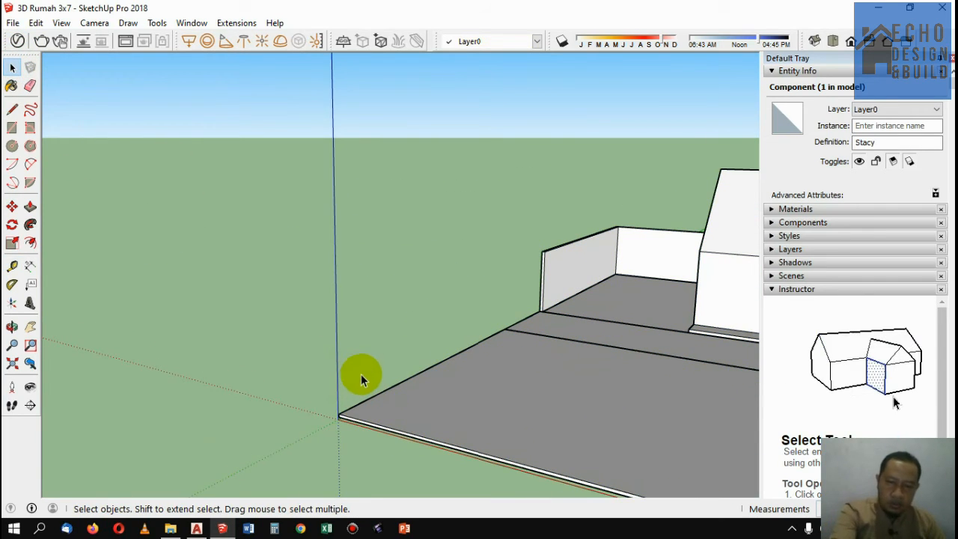
{"action": "left_click", "coordinate": [361, 374]}
{"action": "scroll", "coordinate": [374, 342], "scroll_direction": "down", "scroll_amount": 3}
{"action": "middle_click_drag", "start_coordinate": [214, 352], "coordinate": [485, 372]}
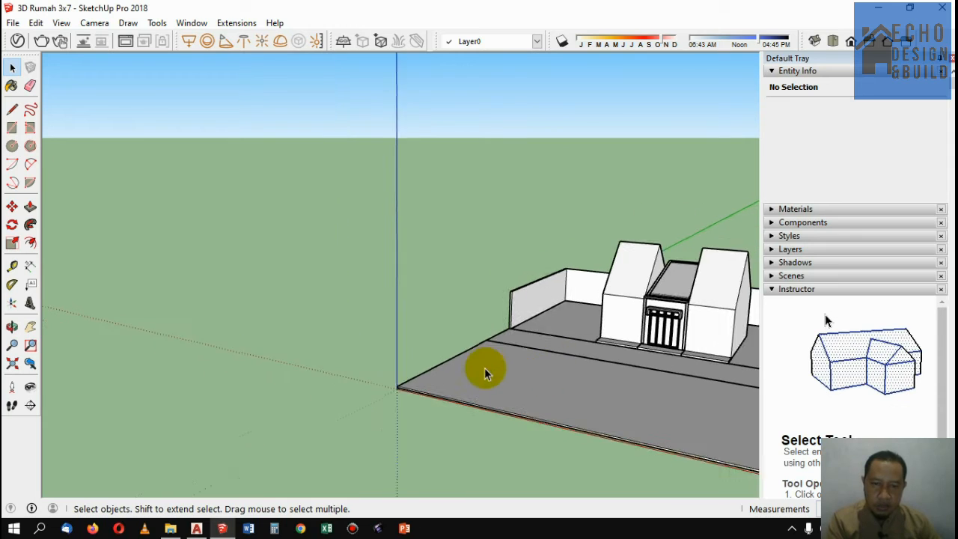
Explode the imported Rumah 3x7 component into its separate parts and deselect them
{"action": "scroll", "coordinate": [420, 366], "scroll_direction": "down", "scroll_amount": 3}
{"action": "right_click", "coordinate": [560, 322]}
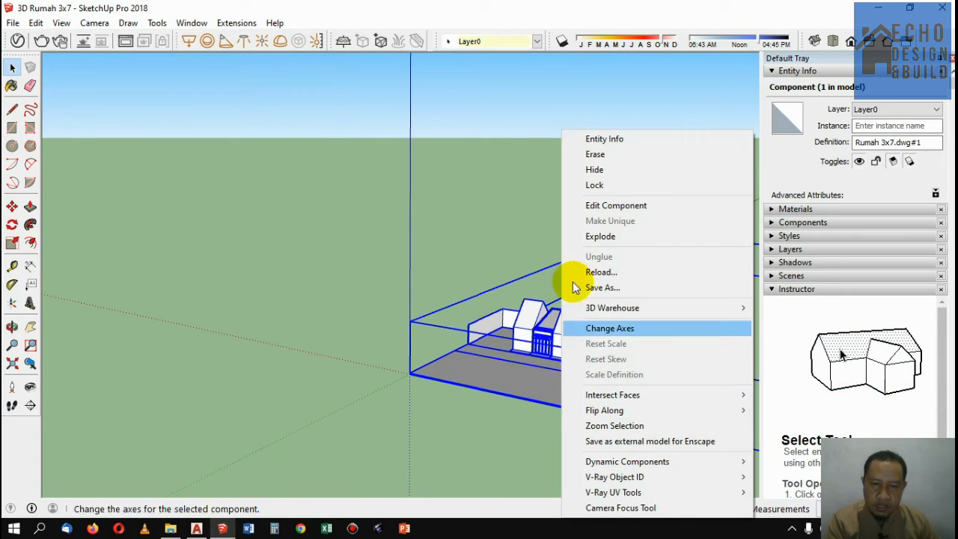
{"action": "left_click", "coordinate": [611, 238]}
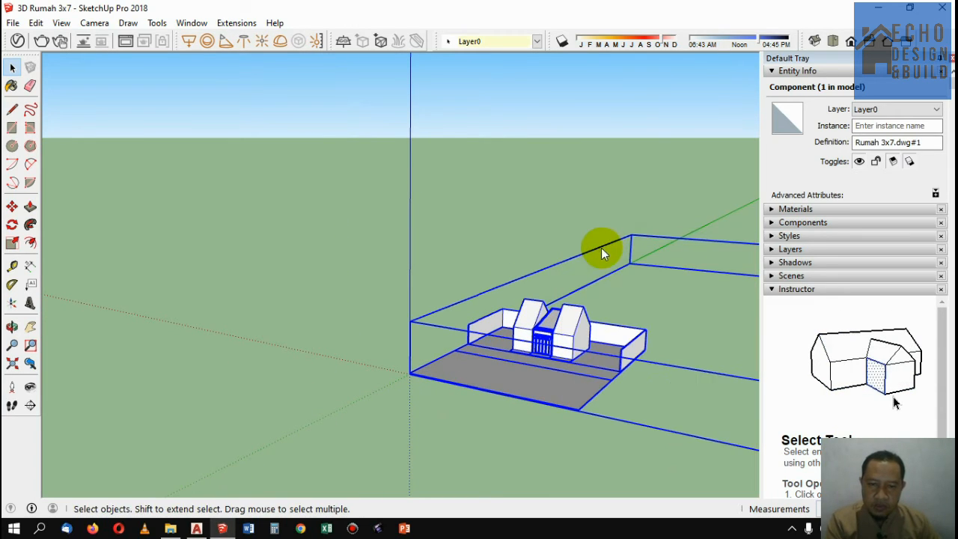
{"action": "left_click", "coordinate": [560, 222]}
{"action": "scroll", "coordinate": [573, 325], "scroll_direction": "up", "scroll_amount": 2}
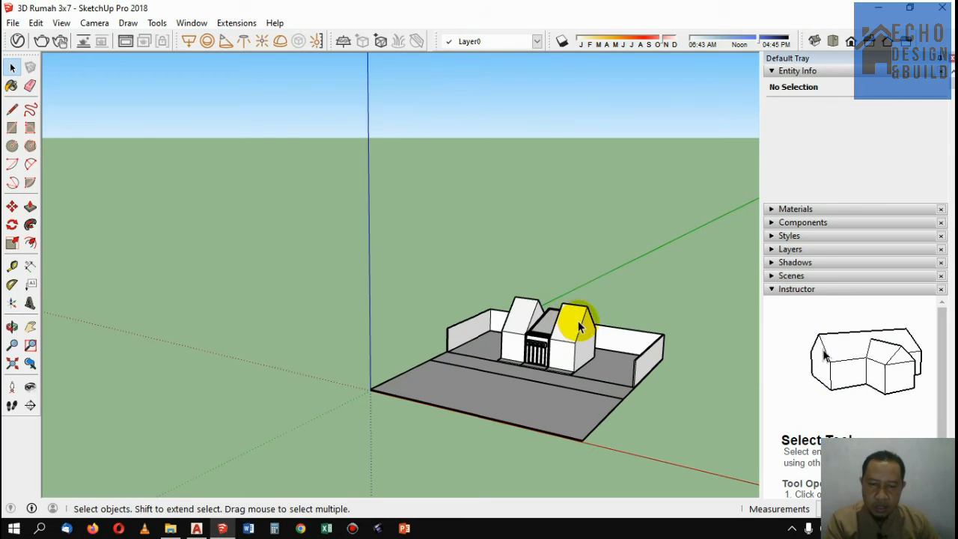
Select a gabled house block and the perimeter wall in turn to check them as separate components
{"action": "left_click", "coordinate": [580, 327]}
{"action": "scroll", "coordinate": [604, 353], "scroll_direction": "up", "scroll_amount": 3}
{"action": "scroll", "coordinate": [514, 385], "scroll_direction": "down", "scroll_amount": 5}
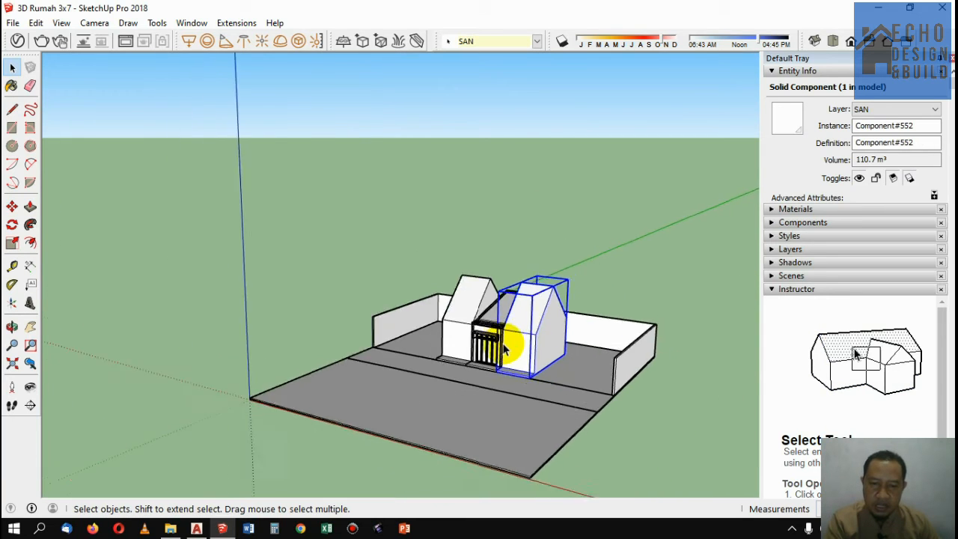
{"action": "scroll", "coordinate": [454, 346], "scroll_direction": "down", "scroll_amount": 3}
{"action": "scroll", "coordinate": [471, 353], "scroll_direction": "up", "scroll_amount": 5}
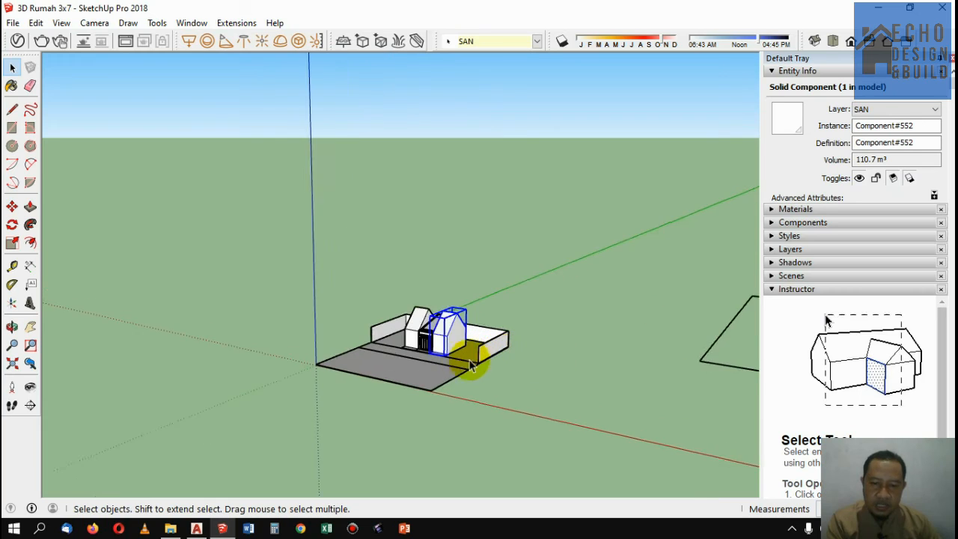
{"action": "left_click", "coordinate": [418, 389]}
{"action": "scroll", "coordinate": [468, 365], "scroll_direction": "up", "scroll_amount": 3}
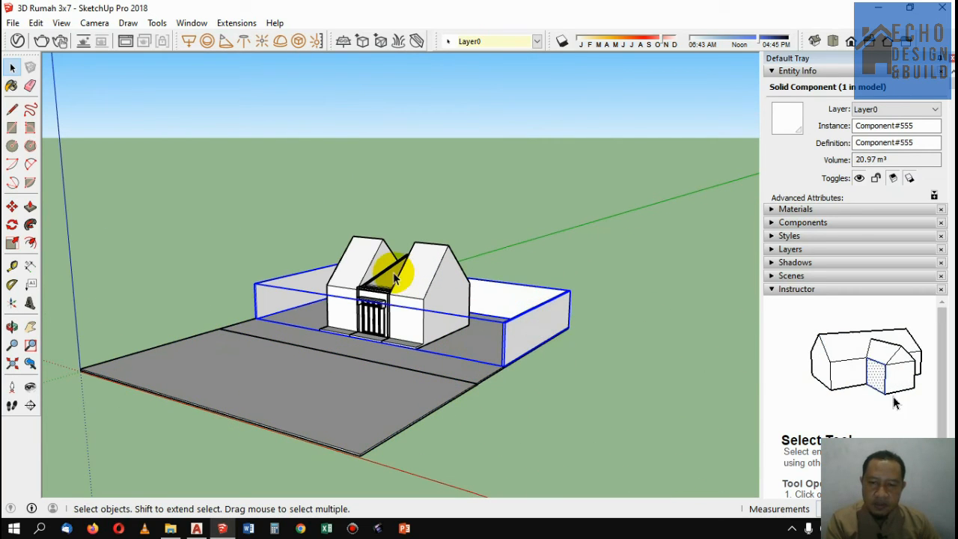
Examine the full extent of the exploded drawing, including the loose objects beyond the house plot
{"action": "scroll", "coordinate": [394, 277], "scroll_direction": "down", "scroll_amount": 10}
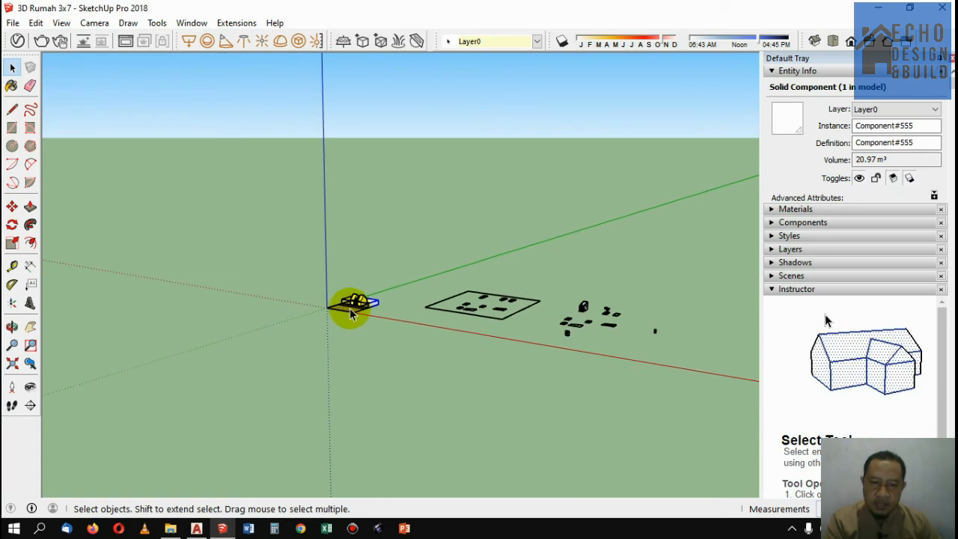
{"action": "scroll", "coordinate": [355, 311], "scroll_direction": "down", "scroll_amount": 2}
{"action": "scroll", "coordinate": [468, 307], "scroll_direction": "up", "scroll_amount": 6}
{"action": "scroll", "coordinate": [722, 285], "scroll_direction": "down", "scroll_amount": 2}
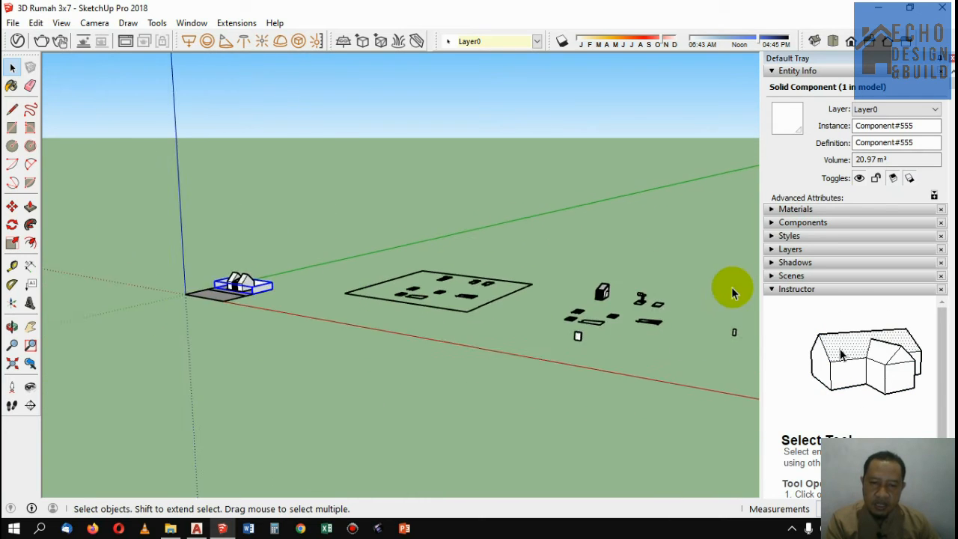
{"action": "scroll", "coordinate": [732, 288], "scroll_direction": "down", "scroll_amount": 1}
{"action": "scroll", "coordinate": [352, 277], "scroll_direction": "up", "scroll_amount": 8}
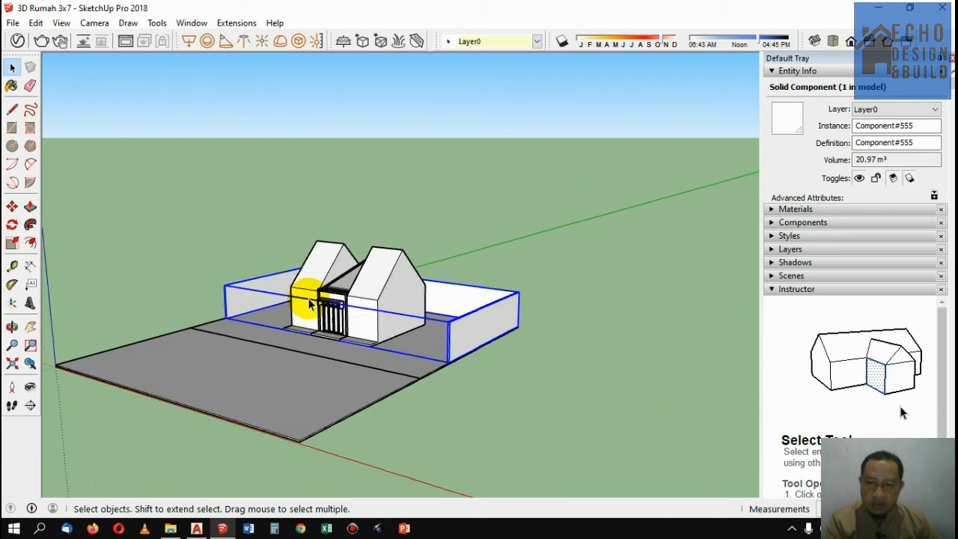
Examine the house front closely, covering the gabled blocks, entrance door, front steps and yard walls
{"action": "scroll", "coordinate": [310, 303], "scroll_direction": "up", "scroll_amount": 6}
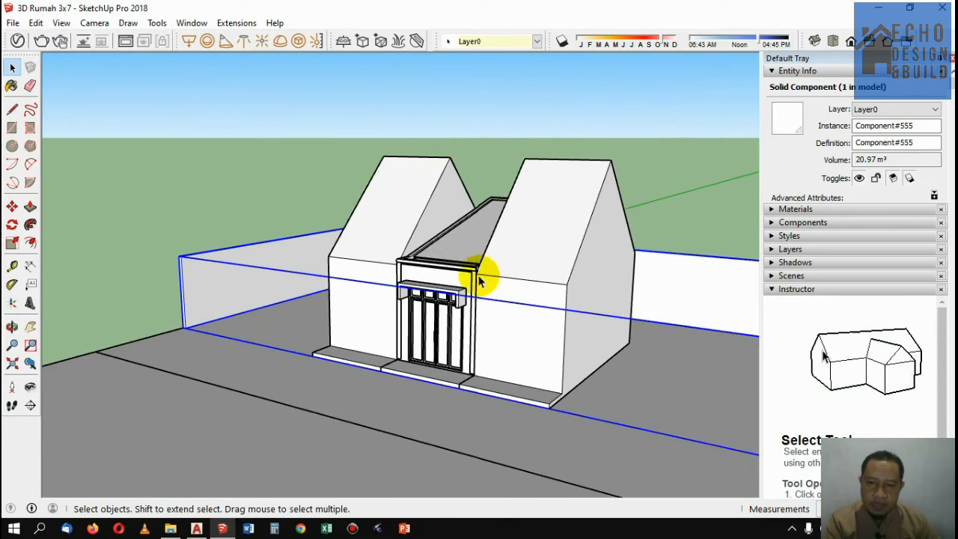
{"action": "scroll", "coordinate": [407, 242], "scroll_direction": "down", "scroll_amount": 4}
{"action": "scroll", "coordinate": [545, 274], "scroll_direction": "up", "scroll_amount": 6}
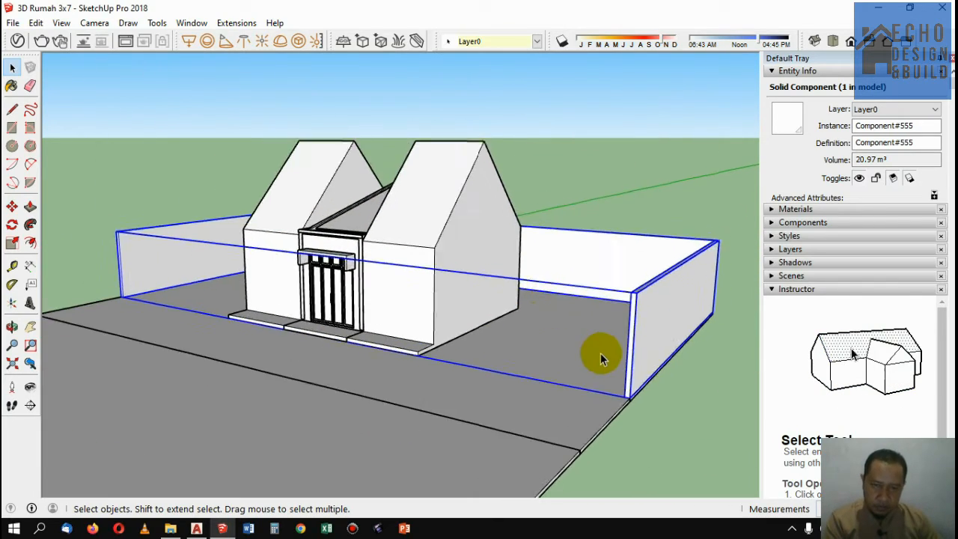
{"action": "scroll", "coordinate": [577, 343], "scroll_direction": "down", "scroll_amount": 1}
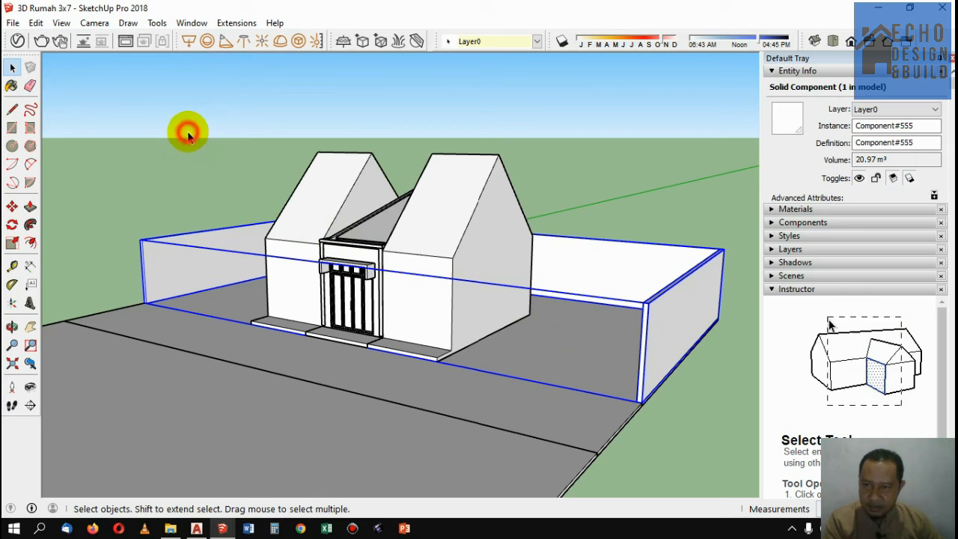
{"action": "scroll", "coordinate": [457, 288], "scroll_direction": "down", "scroll_amount": 3}
{"action": "scroll", "coordinate": [459, 284], "scroll_direction": "up", "scroll_amount": 3}
{"action": "scroll", "coordinate": [454, 262], "scroll_direction": "down", "scroll_amount": 3}
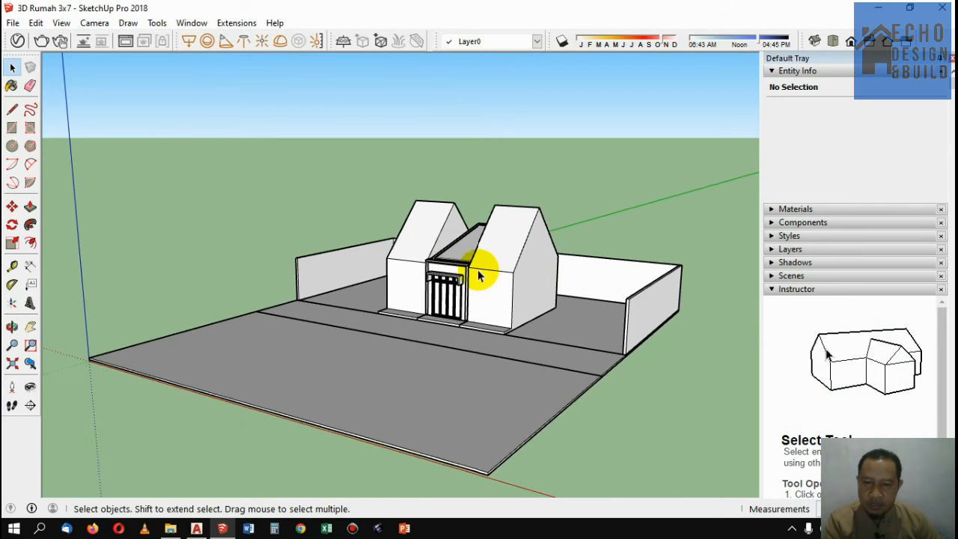
{"action": "scroll", "coordinate": [478, 273], "scroll_direction": "up", "scroll_amount": 2}
{"action": "scroll", "coordinate": [463, 284], "scroll_direction": "up", "scroll_amount": 6}
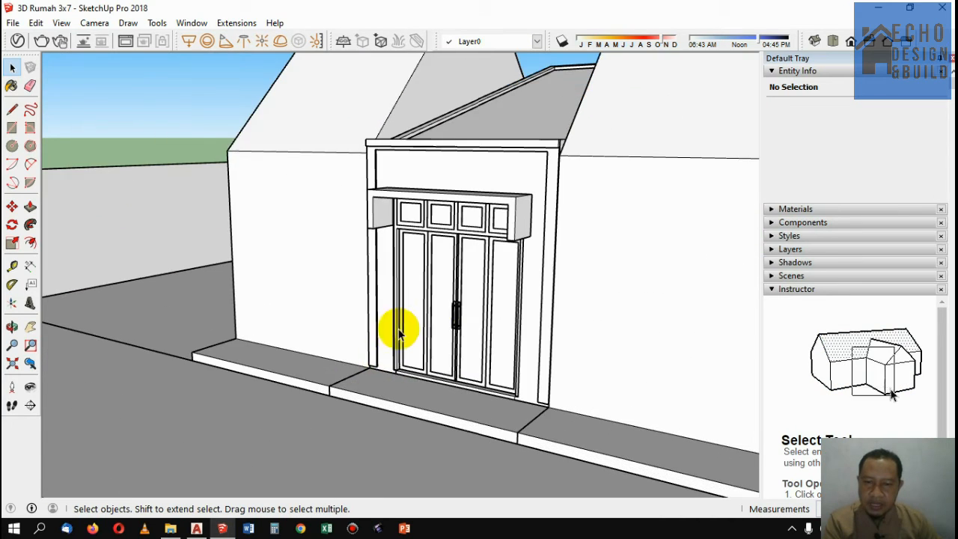
{"action": "scroll", "coordinate": [472, 287], "scroll_direction": "down", "scroll_amount": 5}
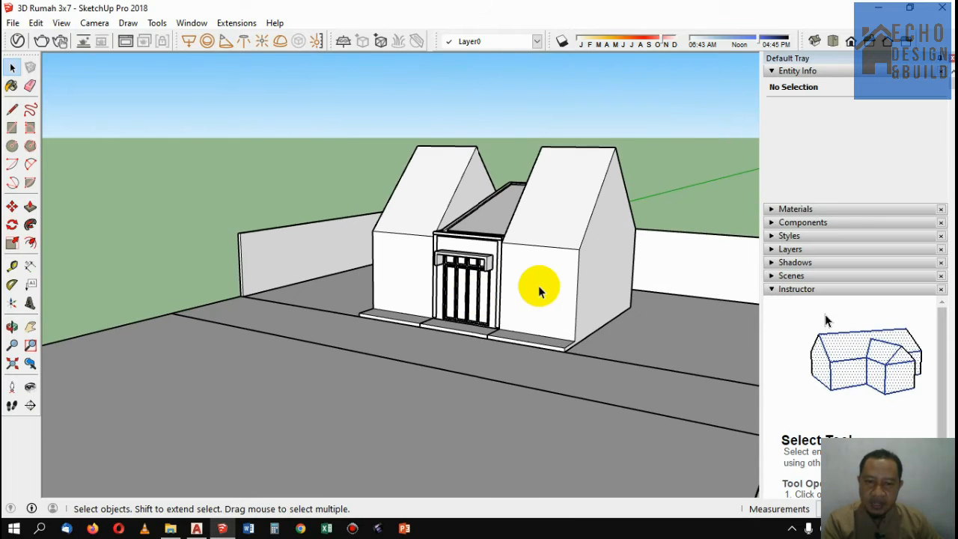
{"action": "scroll", "coordinate": [475, 295], "scroll_direction": "up", "scroll_amount": 4}
{"action": "scroll", "coordinate": [431, 298], "scroll_direction": "up", "scroll_amount": 2}
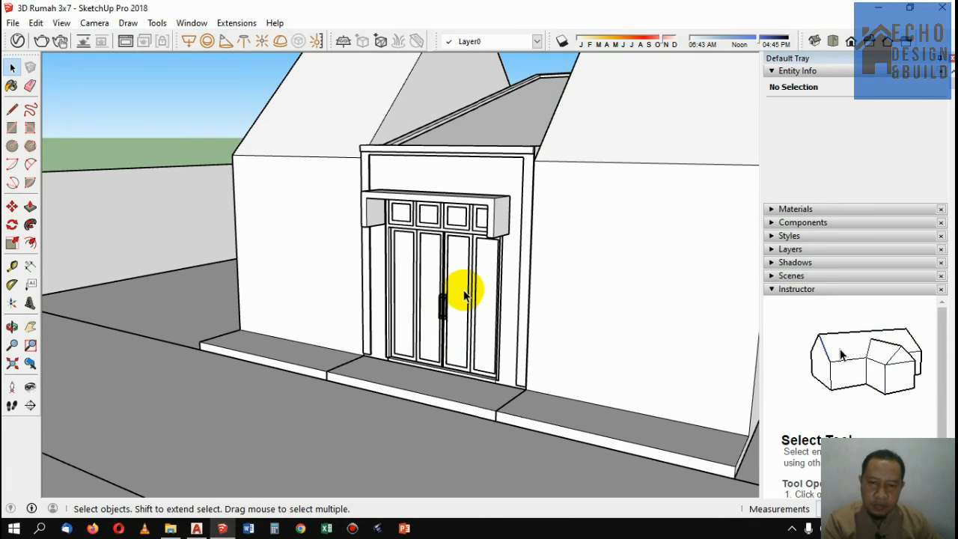
{"action": "scroll", "coordinate": [408, 309], "scroll_direction": "up", "scroll_amount": 3}
{"action": "scroll", "coordinate": [494, 312], "scroll_direction": "down", "scroll_amount": 1}
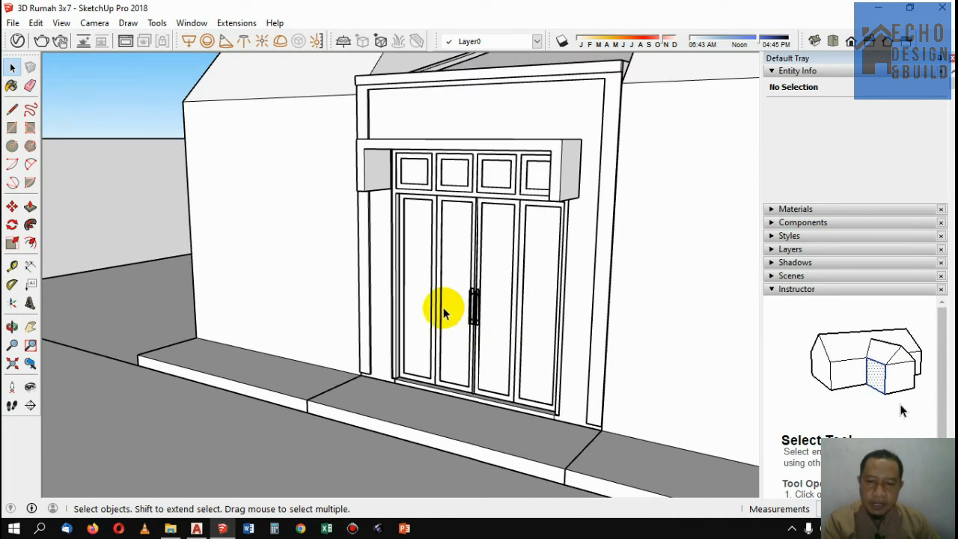
{"action": "scroll", "coordinate": [443, 313], "scroll_direction": "down", "scroll_amount": 4}
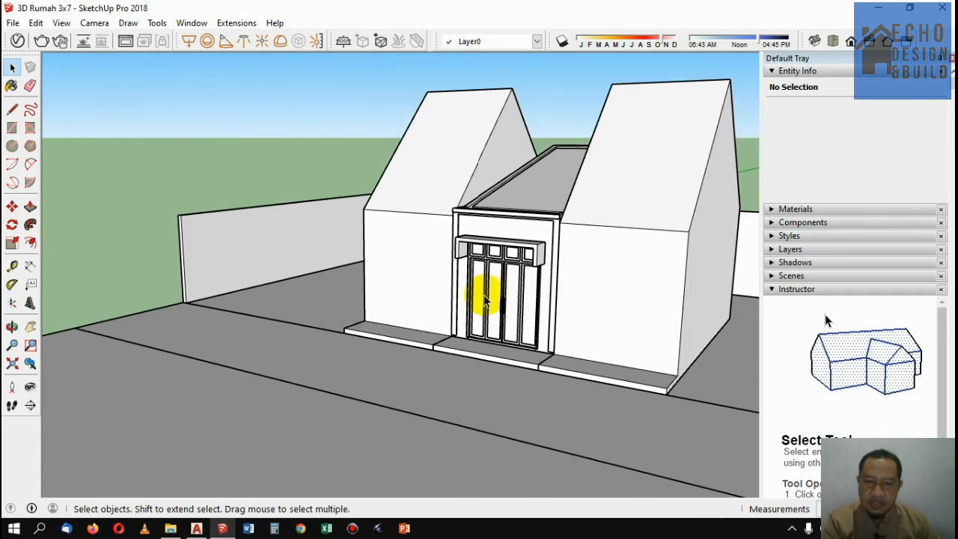
{"action": "scroll", "coordinate": [485, 300], "scroll_direction": "up", "scroll_amount": 2}
{"action": "scroll", "coordinate": [475, 300], "scroll_direction": "down", "scroll_amount": 4}
{"action": "scroll", "coordinate": [483, 310], "scroll_direction": "up", "scroll_amount": 2}
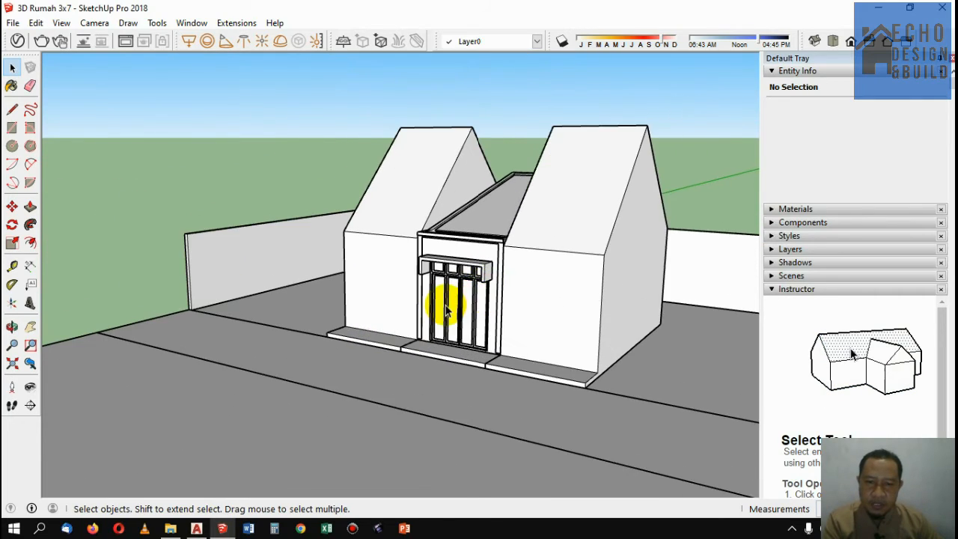
{"action": "scroll", "coordinate": [352, 314], "scroll_direction": "up", "scroll_amount": 1}
{"action": "scroll", "coordinate": [350, 315], "scroll_direction": "down", "scroll_amount": 4}
{"action": "scroll", "coordinate": [365, 316], "scroll_direction": "up", "scroll_amount": 2}
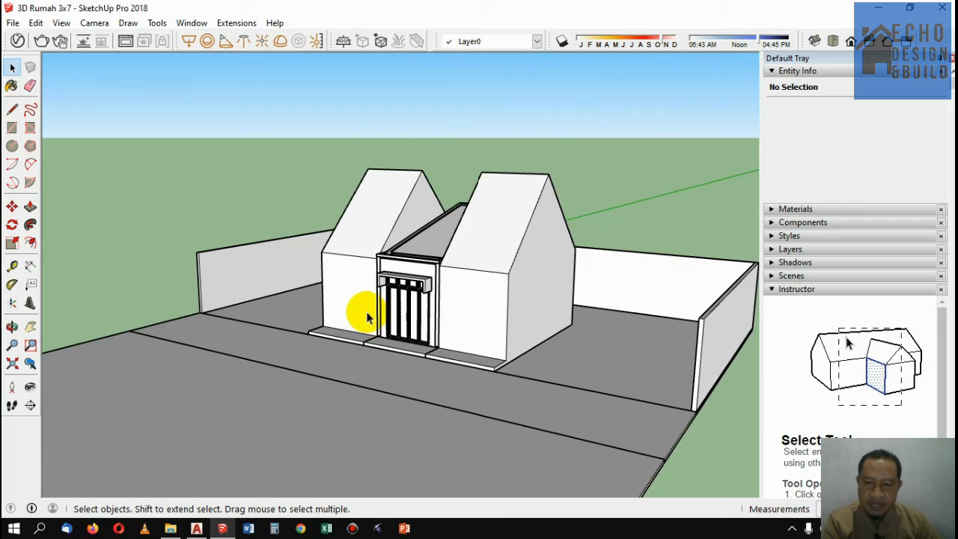
{"action": "scroll", "coordinate": [367, 318], "scroll_direction": "up", "scroll_amount": 1}
{"action": "scroll", "coordinate": [397, 300], "scroll_direction": "down", "scroll_amount": 4}
Select the perimeter wall component surrounding the house yard
{"action": "scroll", "coordinate": [404, 292], "scroll_direction": "up", "scroll_amount": 3}
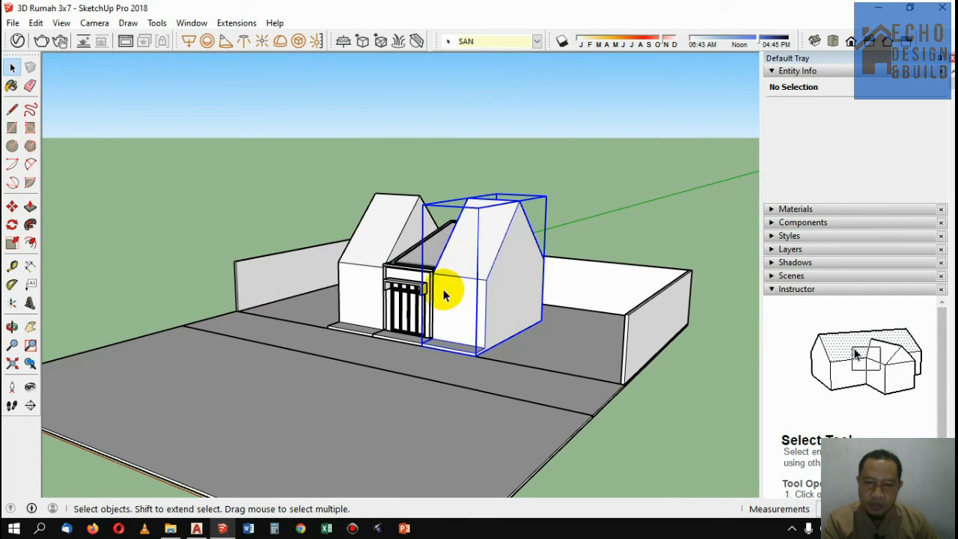
{"action": "scroll", "coordinate": [444, 290], "scroll_direction": "down", "scroll_amount": 1}
{"action": "scroll", "coordinate": [623, 324], "scroll_direction": "up", "scroll_amount": 1}
{"action": "left_click", "coordinate": [614, 299]}
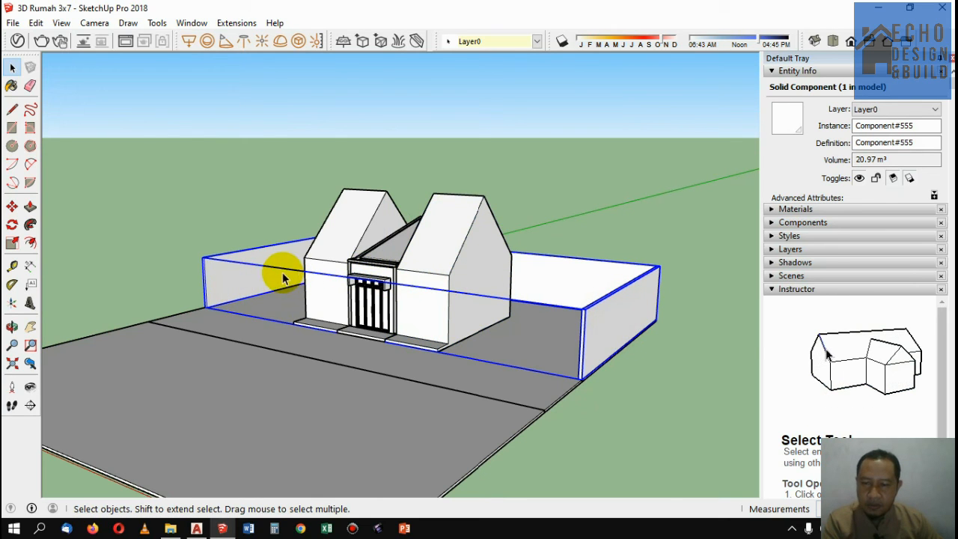
Inspect the entrance door's canopy, upper panes and handles, and the sloped roof between the gabled blocks
{"action": "scroll", "coordinate": [285, 271], "scroll_direction": "up", "scroll_amount": 5}
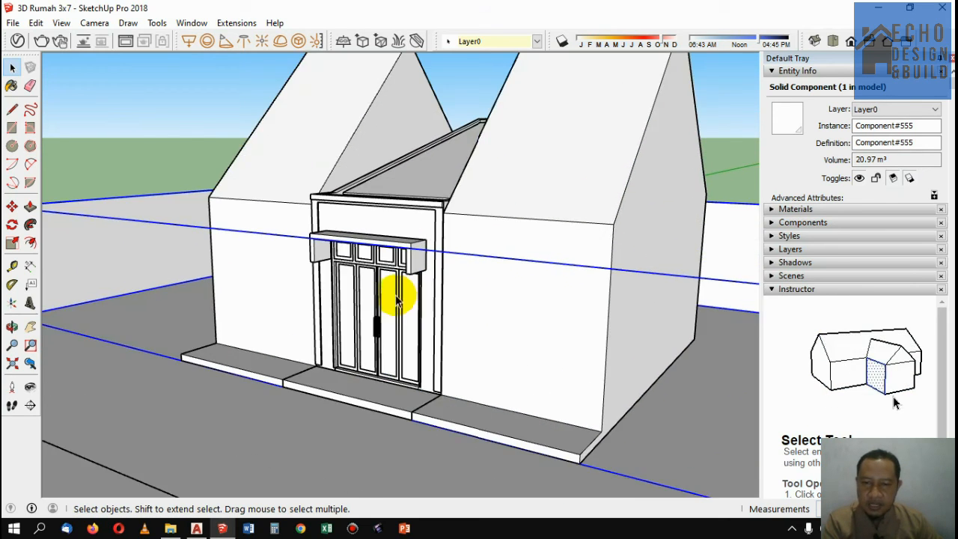
{"action": "scroll", "coordinate": [405, 277], "scroll_direction": "down", "scroll_amount": 3}
{"action": "scroll", "coordinate": [381, 276], "scroll_direction": "up", "scroll_amount": 6}
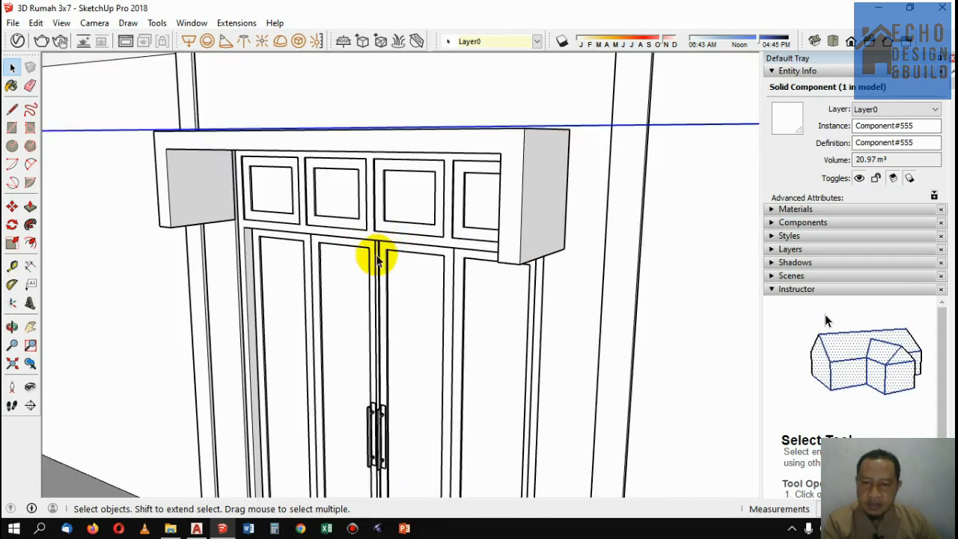
{"action": "scroll", "coordinate": [375, 262], "scroll_direction": "up", "scroll_amount": 2}
{"action": "scroll", "coordinate": [392, 246], "scroll_direction": "down", "scroll_amount": 3}
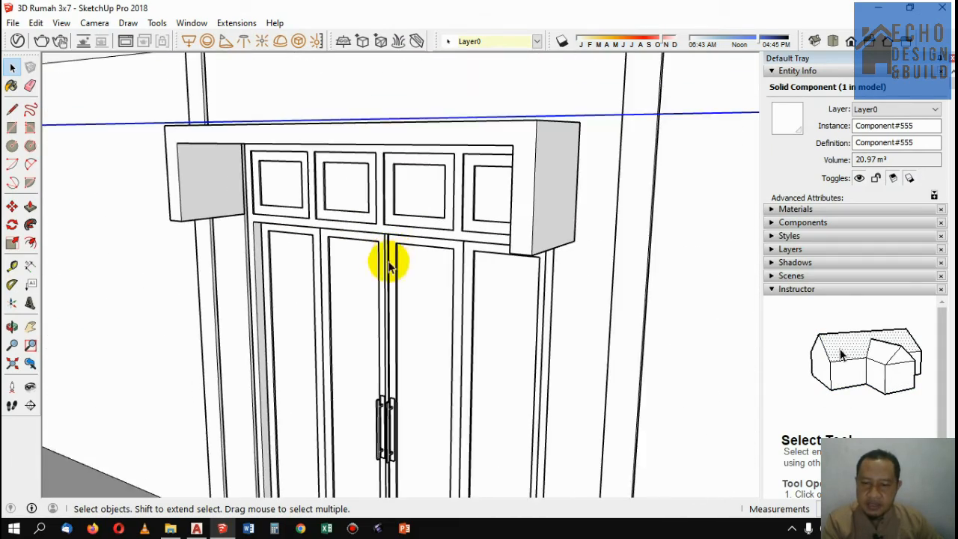
{"action": "scroll", "coordinate": [385, 262], "scroll_direction": "up", "scroll_amount": 3}
{"action": "scroll", "coordinate": [388, 276], "scroll_direction": "down", "scroll_amount": 8}
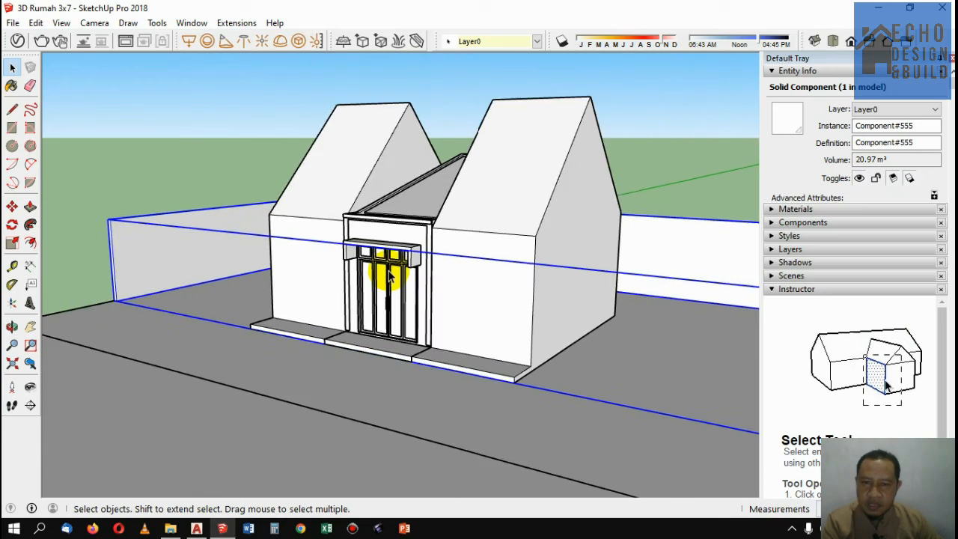
{"action": "scroll", "coordinate": [403, 217], "scroll_direction": "up", "scroll_amount": 1}
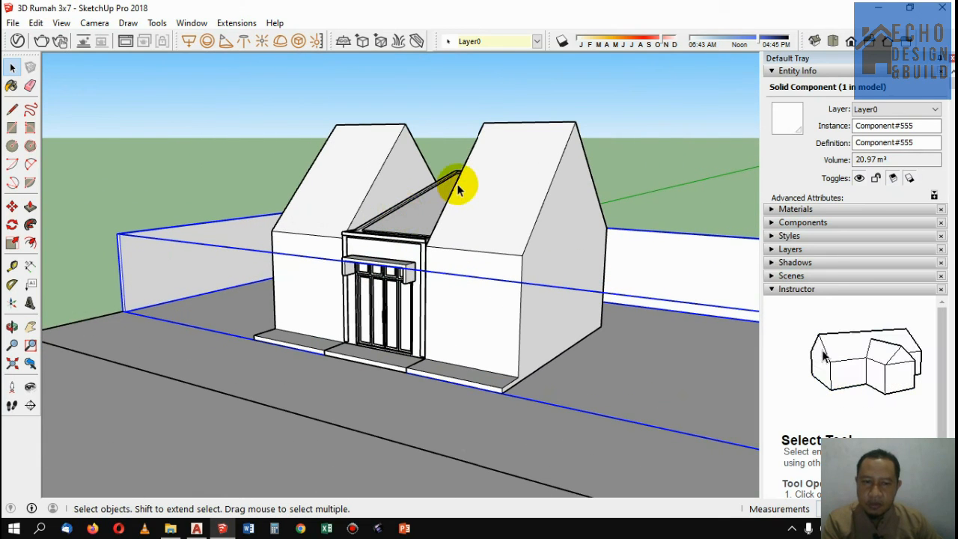
{"action": "scroll", "coordinate": [516, 199], "scroll_direction": "down", "scroll_amount": 1}
{"action": "scroll", "coordinate": [515, 197], "scroll_direction": "up", "scroll_amount": 2}
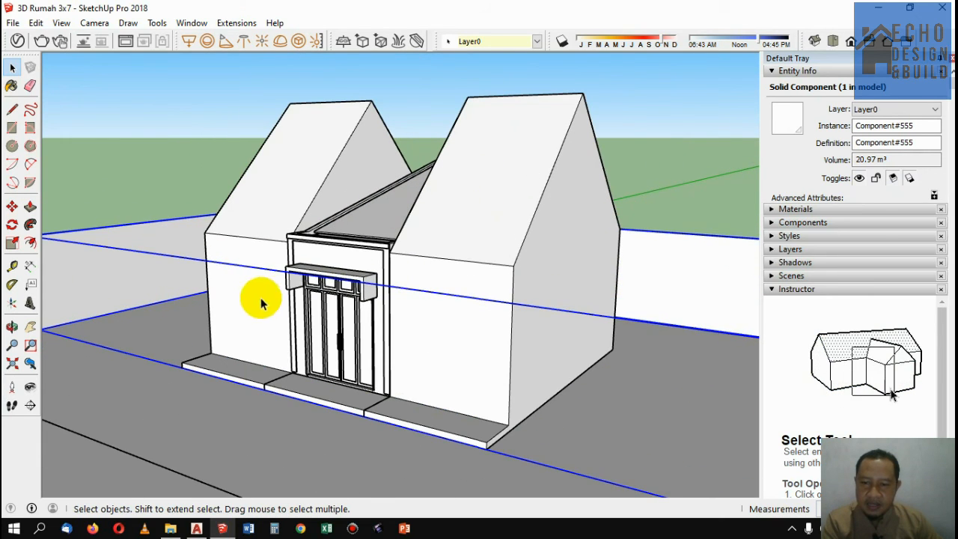
Orbit to a lower, more frontal view of the house facade
{"action": "left_click", "coordinate": [12, 328]}
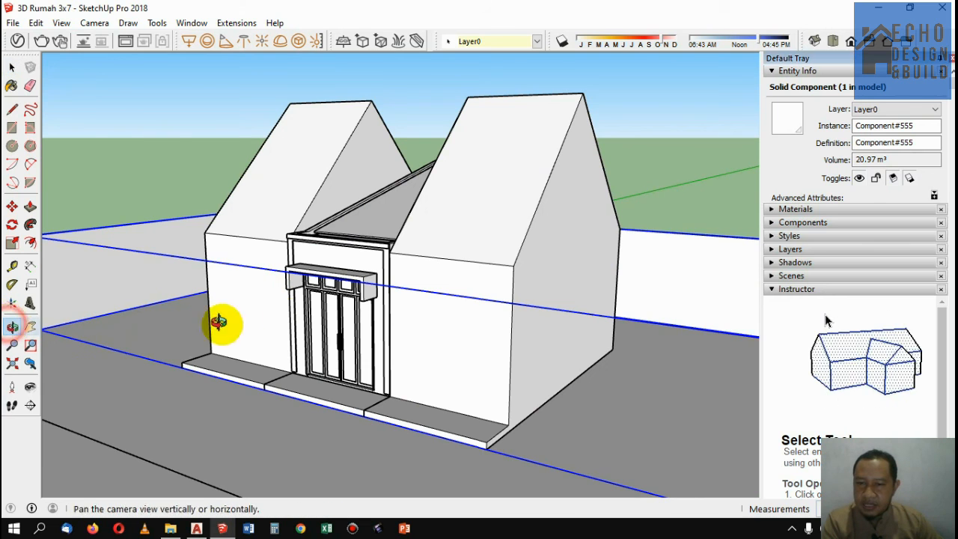
{"action": "left_click_drag", "start_coordinate": [214, 321], "coordinate": [390, 231]}
{"action": "scroll", "coordinate": [384, 223], "scroll_direction": "up", "scroll_amount": 1}
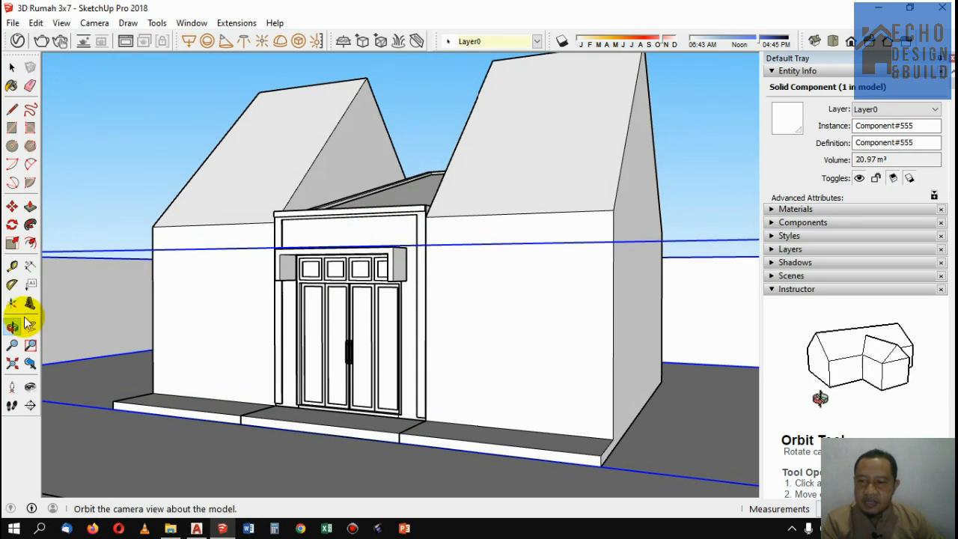